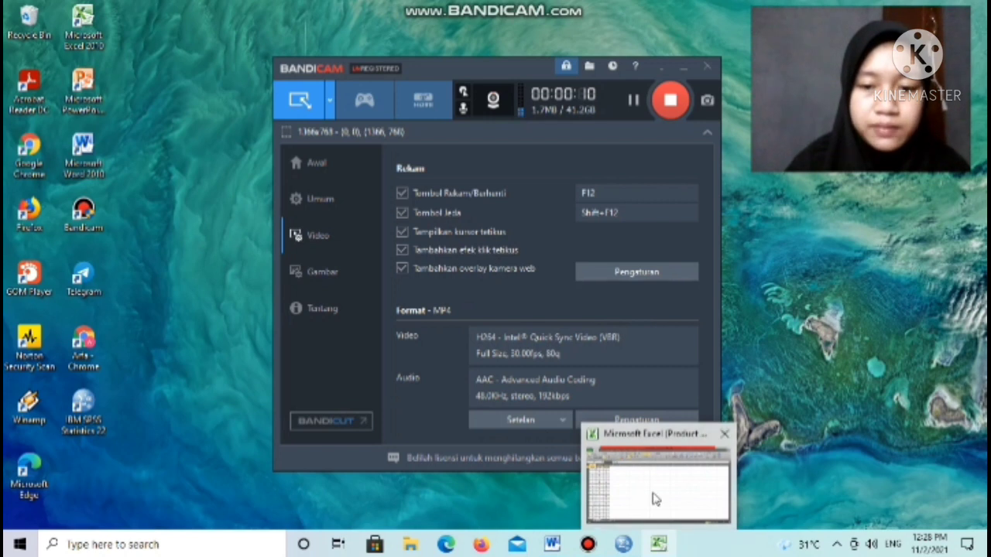
View the pre-test and post-test scores in the Excel workbook and switch to the SPSS Data Editor.
{"action": "left_click", "coordinate": [655, 495]}
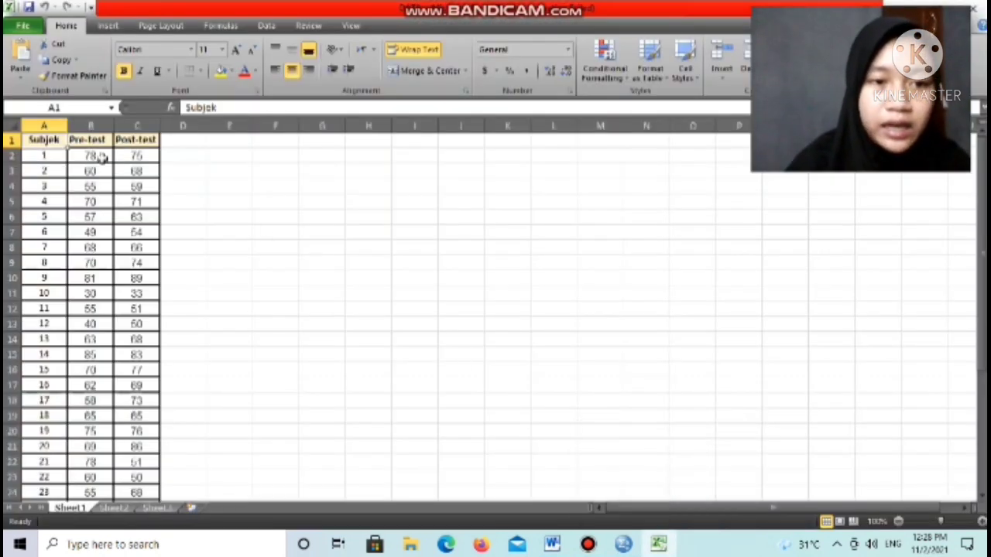
{"action": "left_click", "coordinate": [102, 157]}
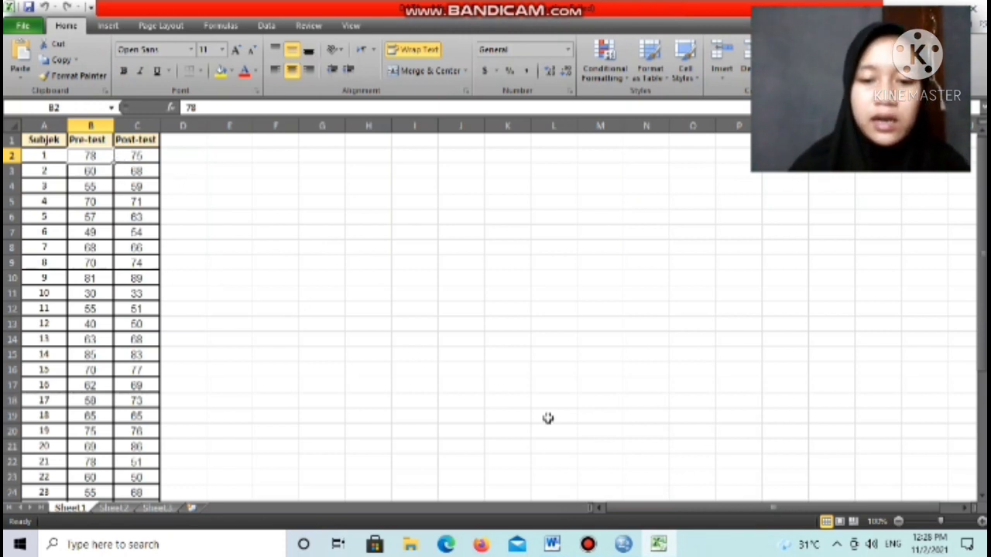
{"action": "mouse_move", "coordinate": [623, 544]}
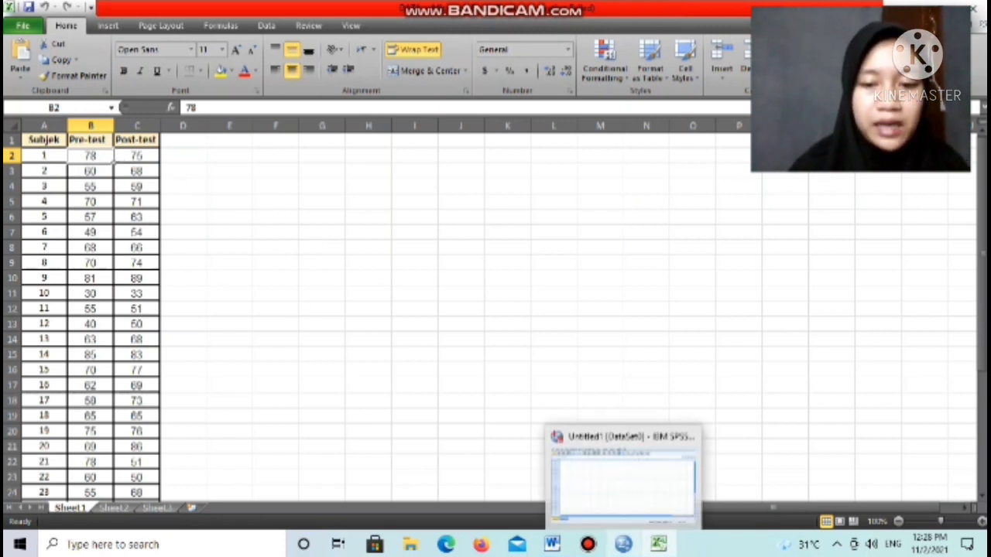
{"action": "left_click", "coordinate": [609, 498]}
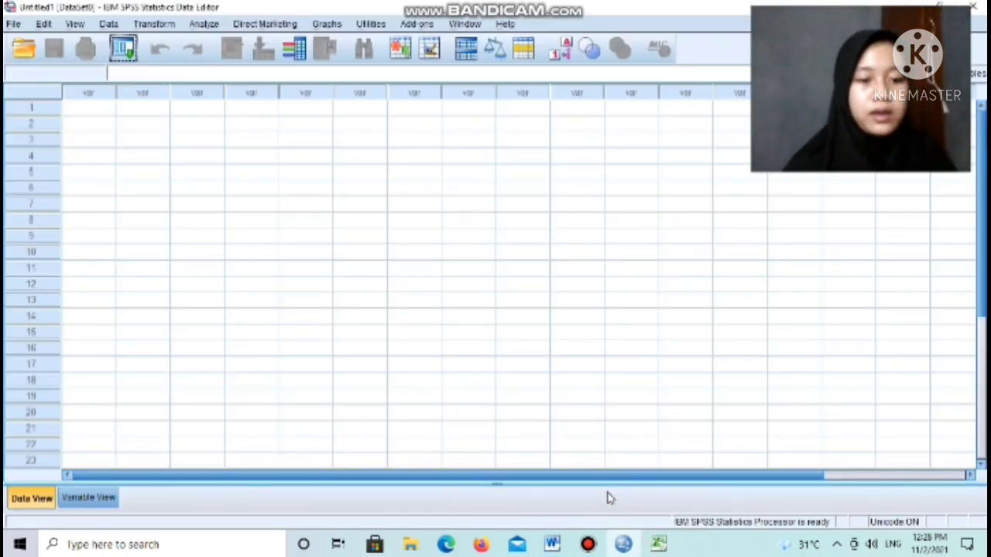
Define two new variables named Pretest and Posttest in the first two rows of the variable definitions.
{"action": "left_click", "coordinate": [89, 499]}
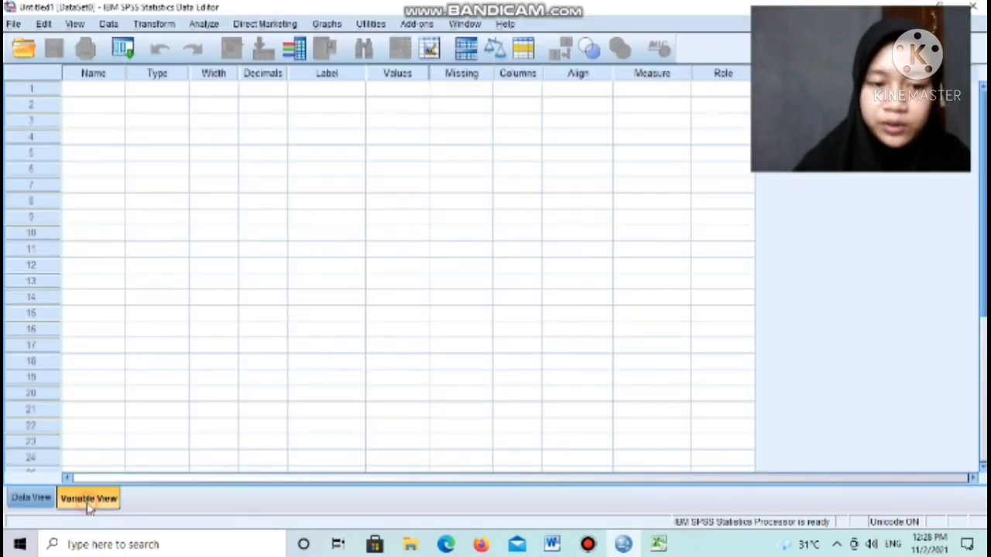
{"action": "left_click", "coordinate": [108, 90]}
{"action": "type", "text": "H"}
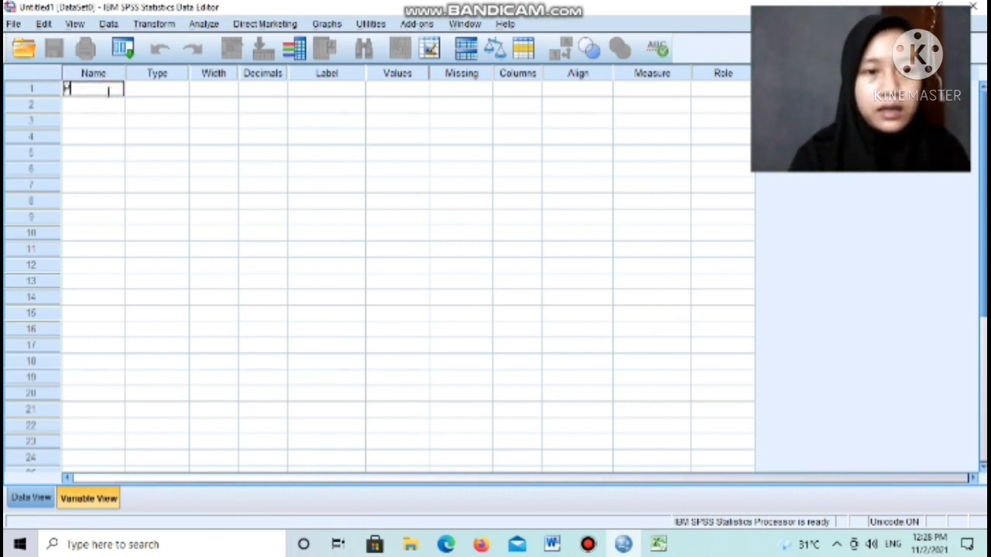
{"action": "type", "text": "re"}
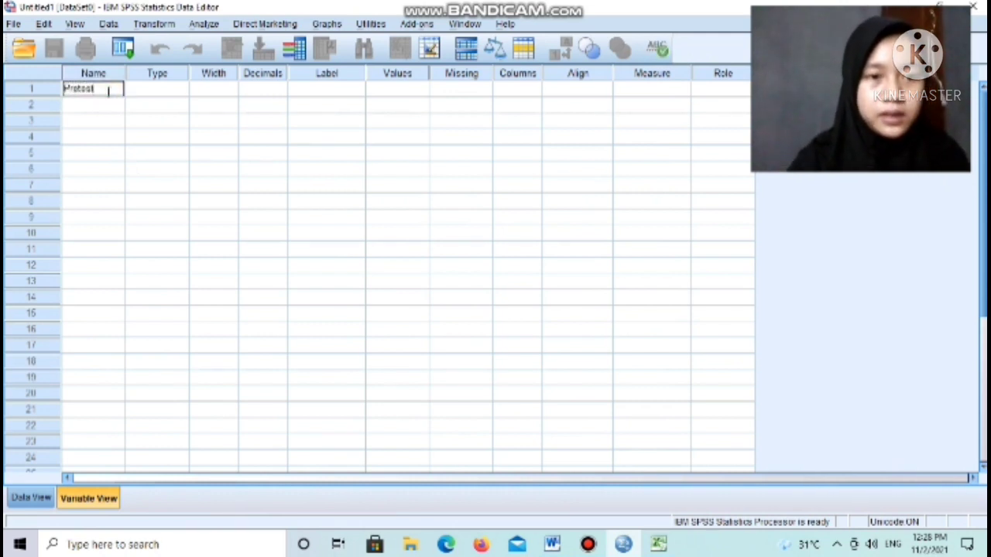
{"action": "type", "text": "test"}
{"action": "left_click", "coordinate": [107, 105]}
{"action": "left_click", "coordinate": [109, 104]}
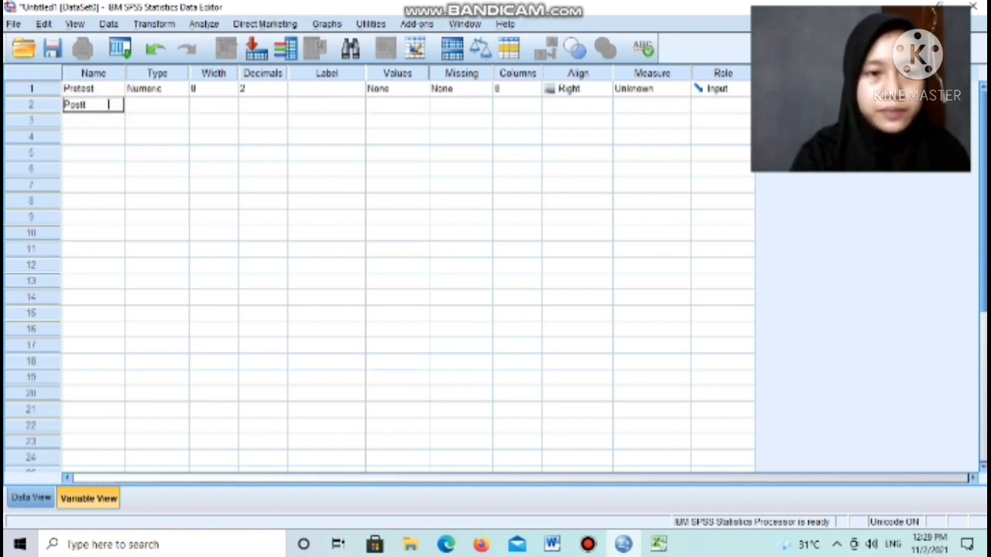
{"action": "type", "text": "Posttest"}
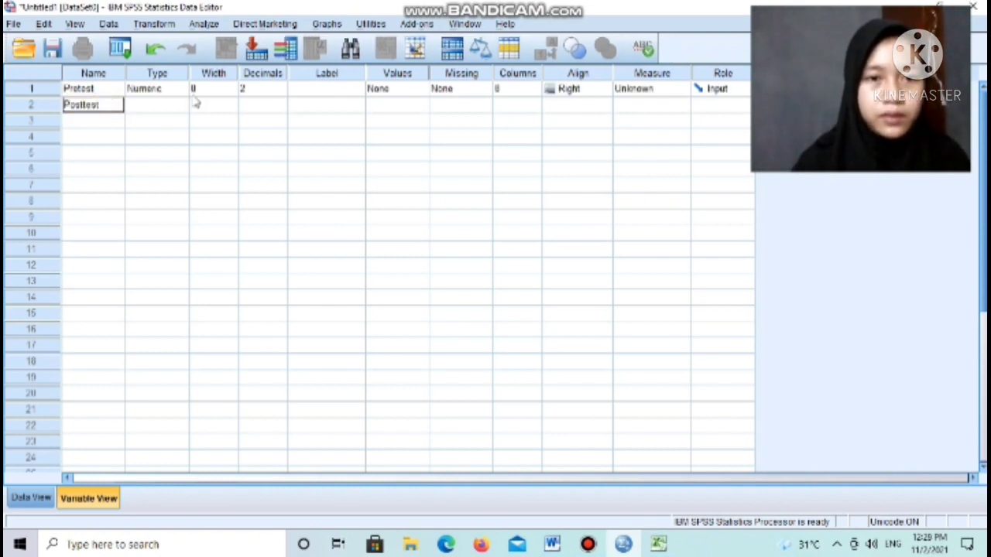
Set the decimals of both the Pretest and Posttest variables to 0.
{"action": "left_click", "coordinate": [255, 89]}
{"action": "left_click", "coordinate": [280, 92]}
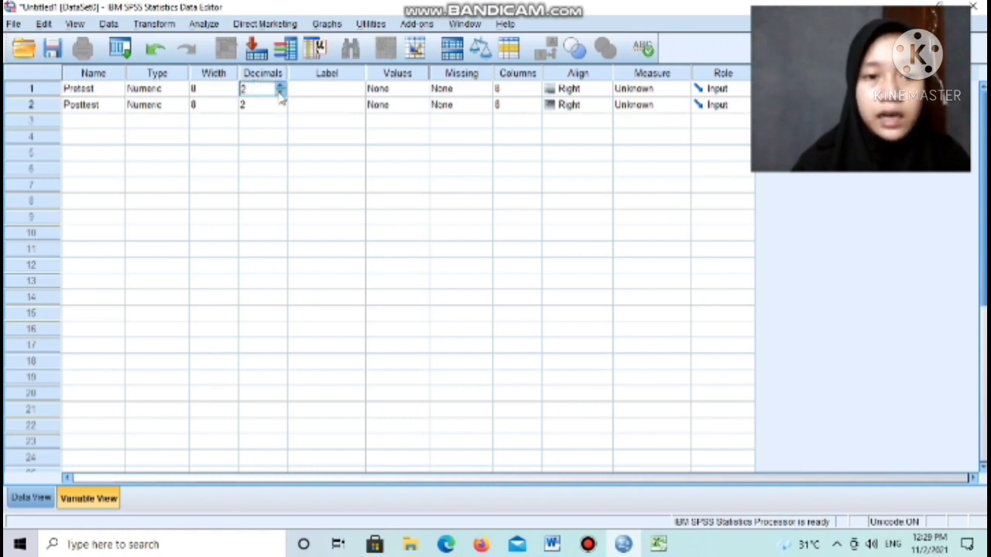
{"action": "left_click", "coordinate": [280, 92]}
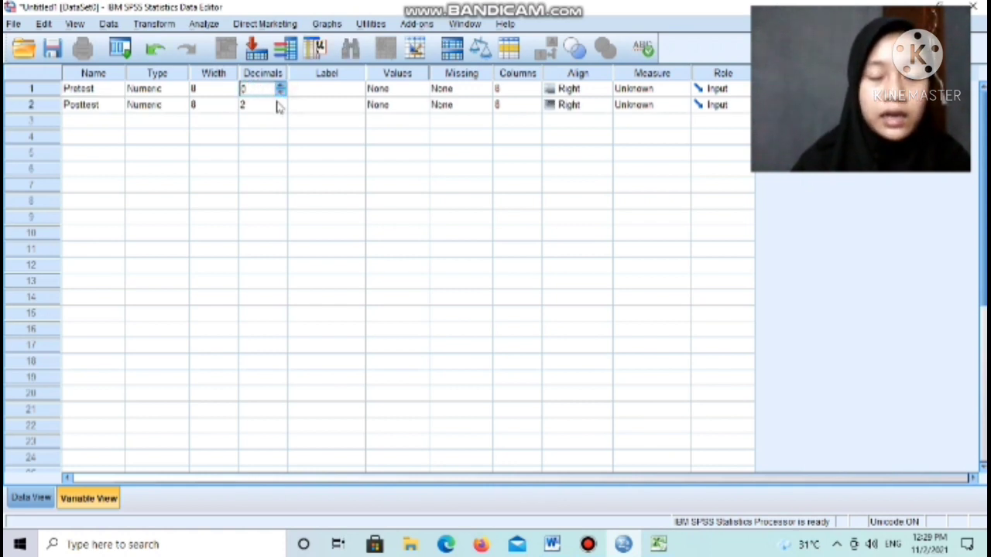
{"action": "left_click", "coordinate": [277, 107]}
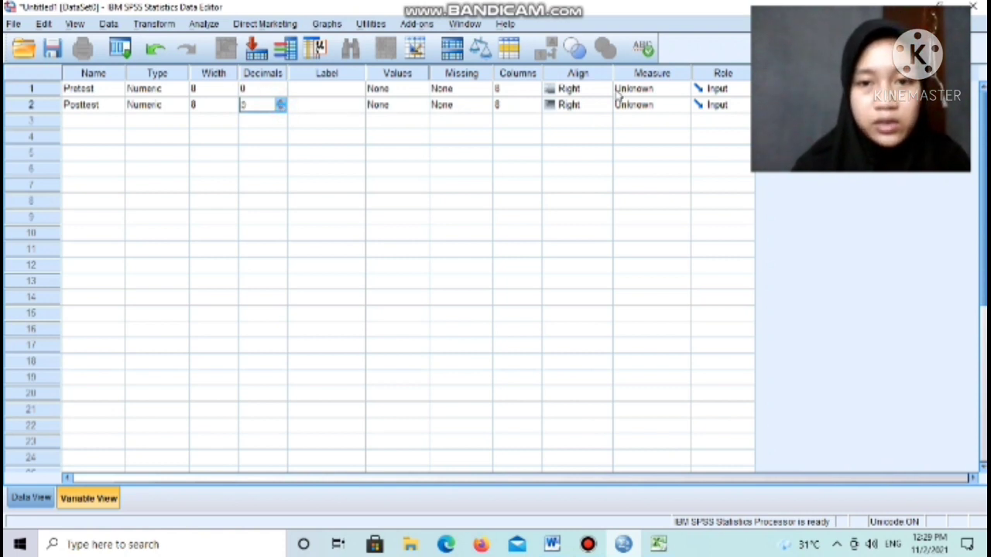
Set the measurement level of both Pretest and Posttest to Scale.
{"action": "left_click", "coordinate": [655, 90]}
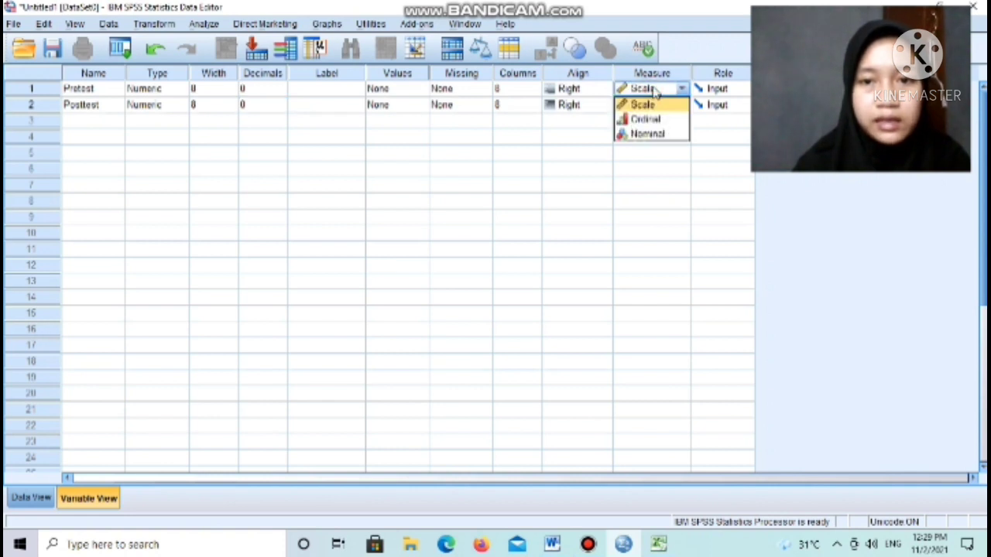
{"action": "left_click", "coordinate": [654, 105]}
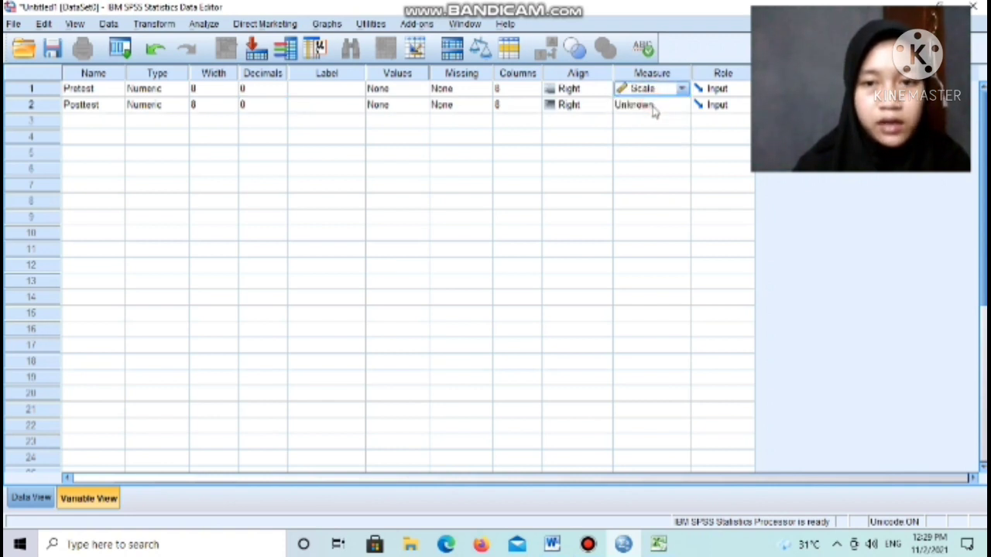
{"action": "left_click", "coordinate": [652, 110]}
{"action": "left_click", "coordinate": [652, 121]}
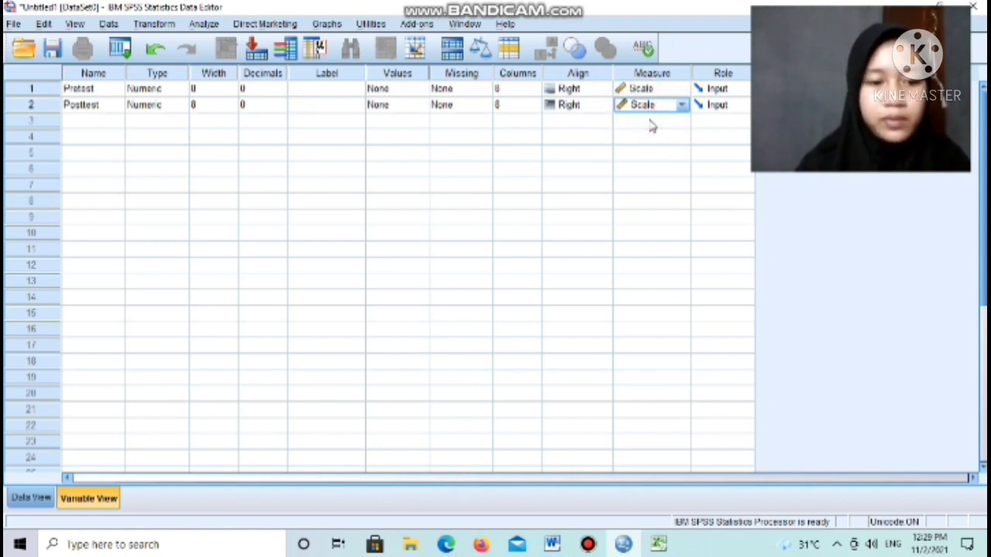
Select the first Pretest data cell, switch to Excel and copy the Pre-test scores in cells B2 to B36.
{"action": "left_click", "coordinate": [26, 500]}
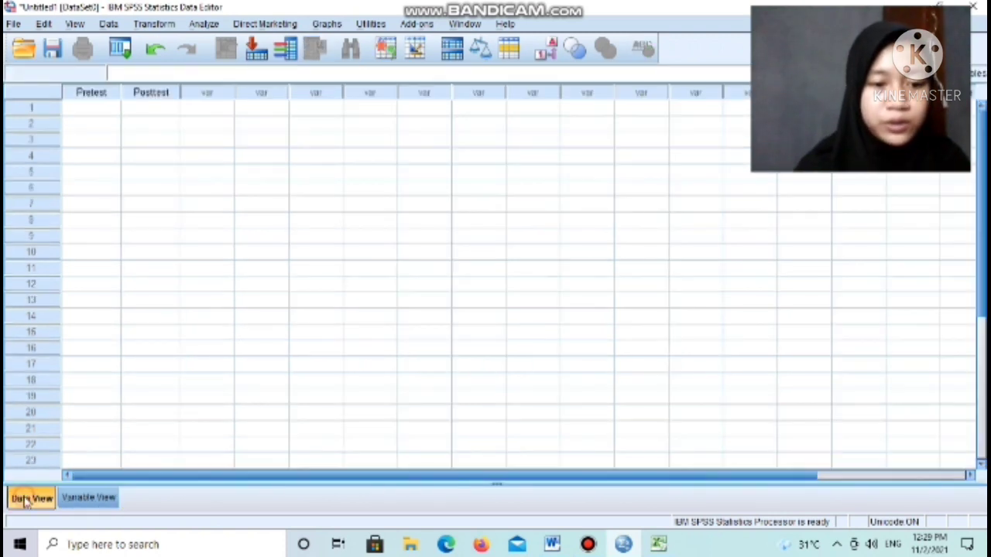
{"action": "left_click", "coordinate": [94, 109]}
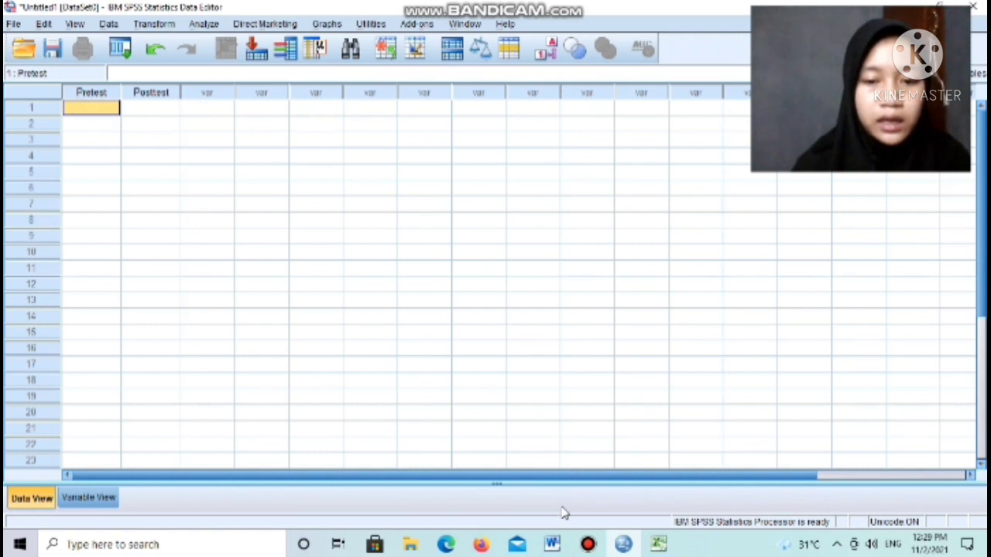
{"action": "mouse_move", "coordinate": [657, 544]}
{"action": "left_click", "coordinate": [630, 500]}
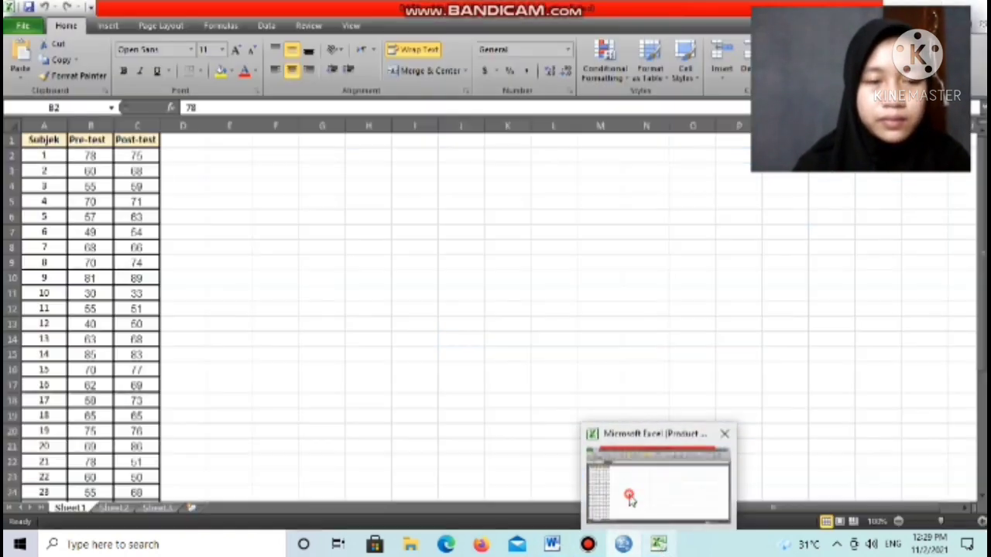
{"action": "left_click", "coordinate": [188, 219]}
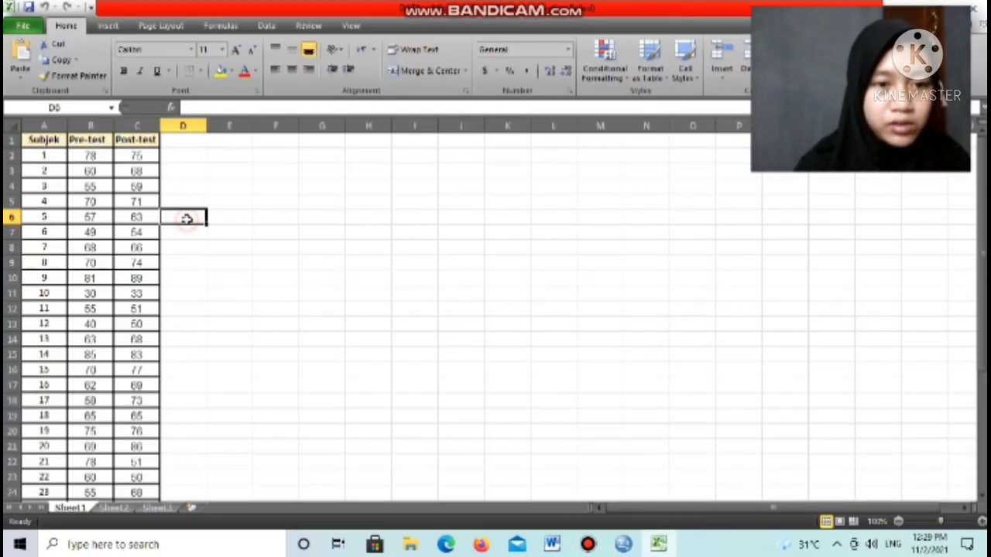
{"action": "left_click_drag", "start_coordinate": [90, 155], "coordinate": [95, 488]}
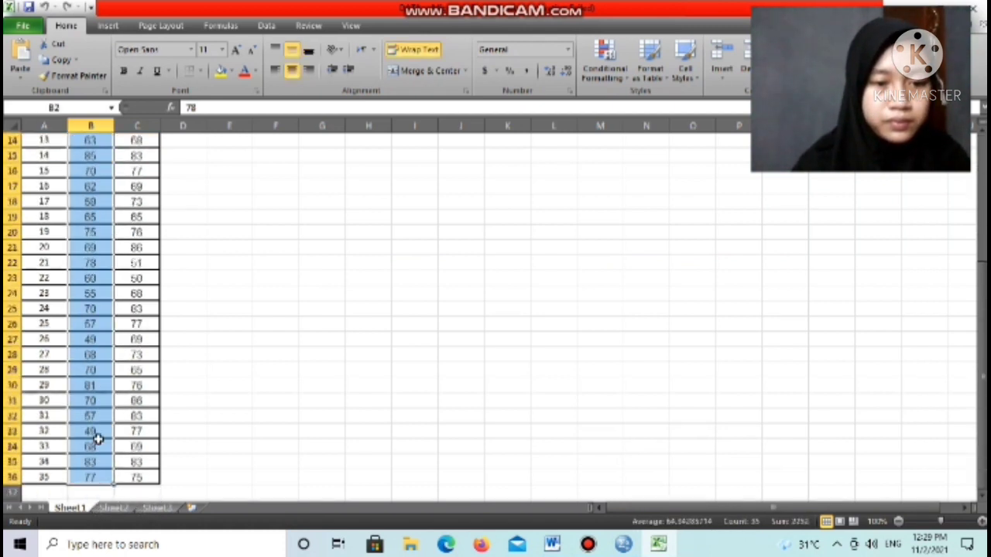
{"action": "right_click", "coordinate": [97, 439]}
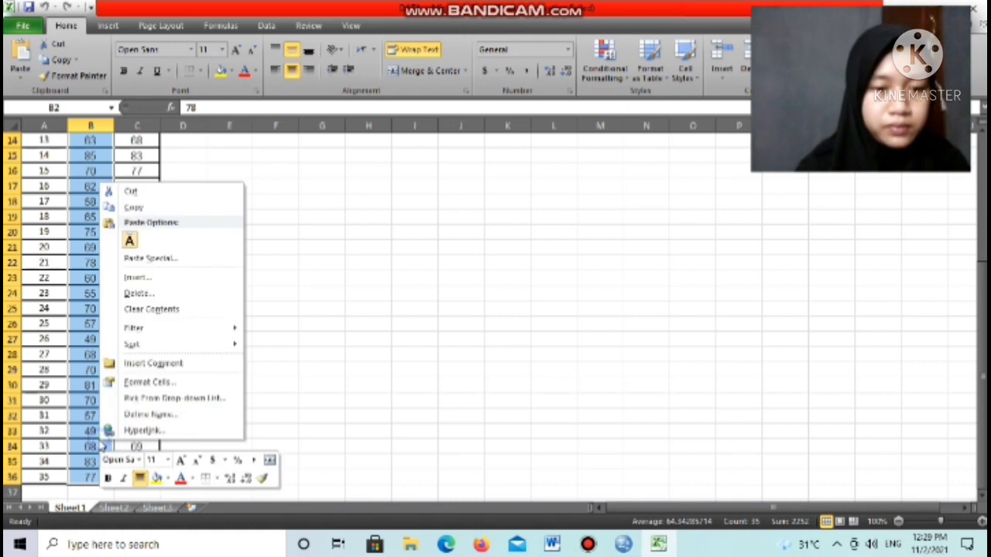
{"action": "left_click", "coordinate": [135, 207]}
{"action": "scroll", "coordinate": [135, 232], "scroll_direction": "up", "scroll_amount": 4}
Switch to SPSS and paste the copied scores into the Pretest column starting at case 1.
{"action": "mouse_move", "coordinate": [623, 544]}
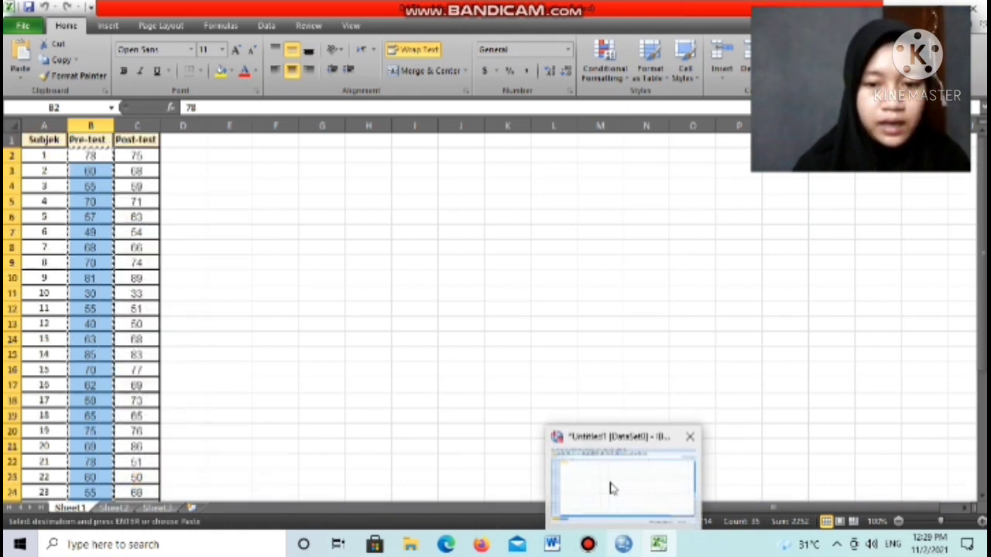
{"action": "left_click", "coordinate": [612, 488]}
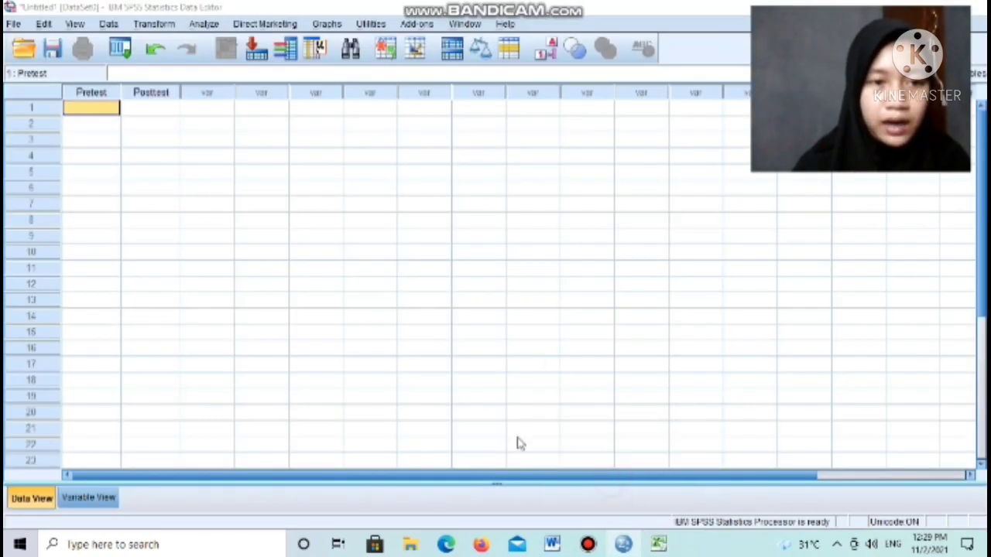
{"action": "right_click", "coordinate": [98, 108]}
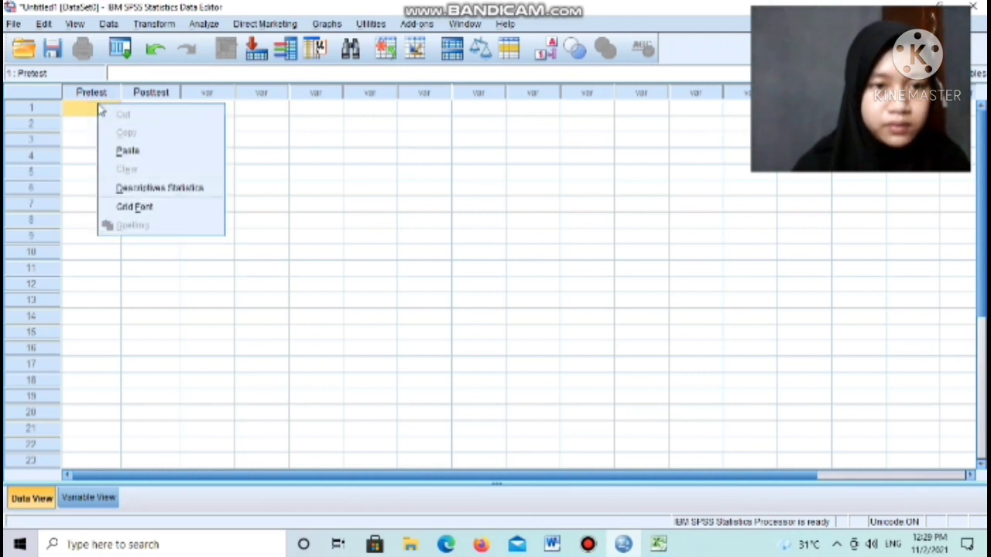
{"action": "left_click", "coordinate": [126, 151]}
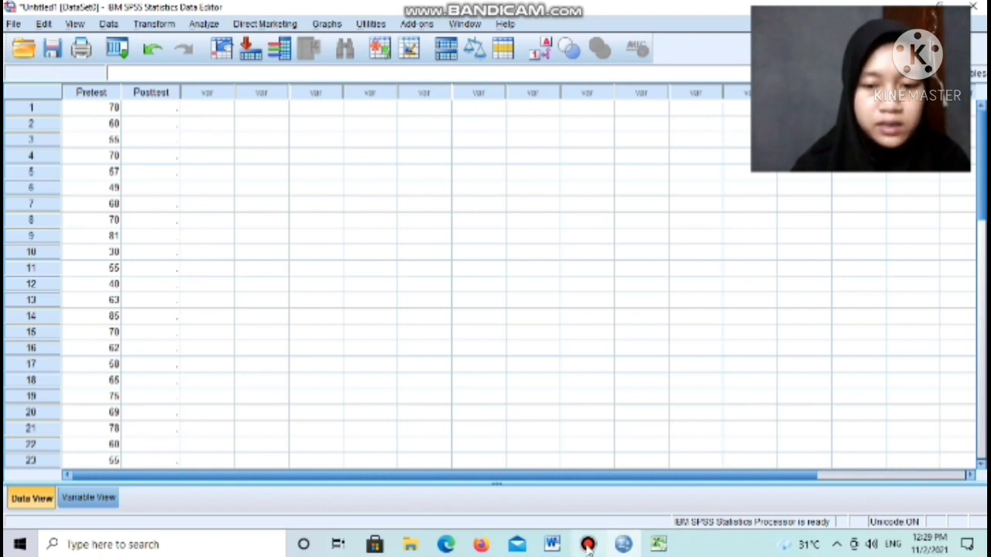
Switch to Excel and copy the Post-test scores in cells C2 to C36.
{"action": "mouse_move", "coordinate": [656, 546]}
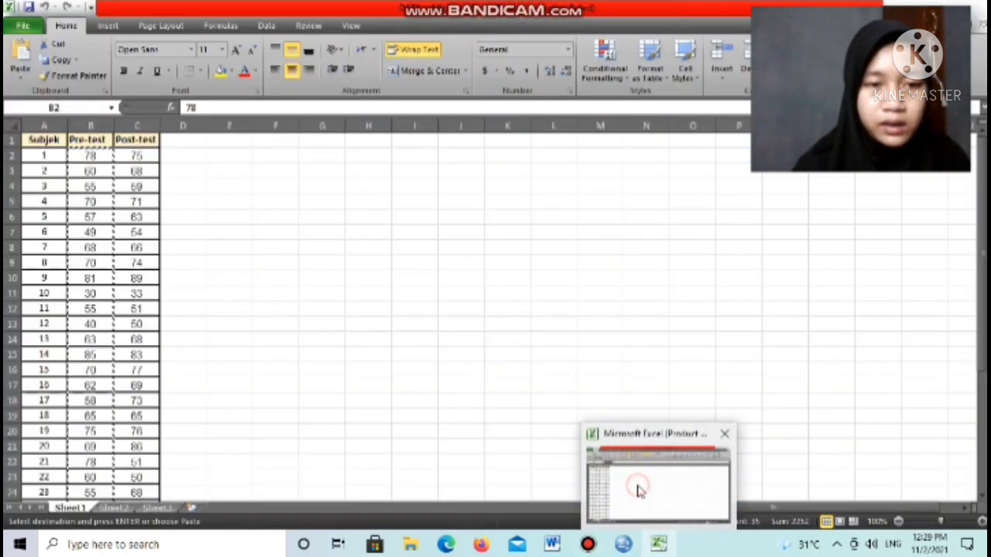
{"action": "left_click", "coordinate": [639, 496]}
{"action": "left_click_drag", "start_coordinate": [132, 159], "coordinate": [142, 445]}
{"action": "right_click", "coordinate": [147, 452]}
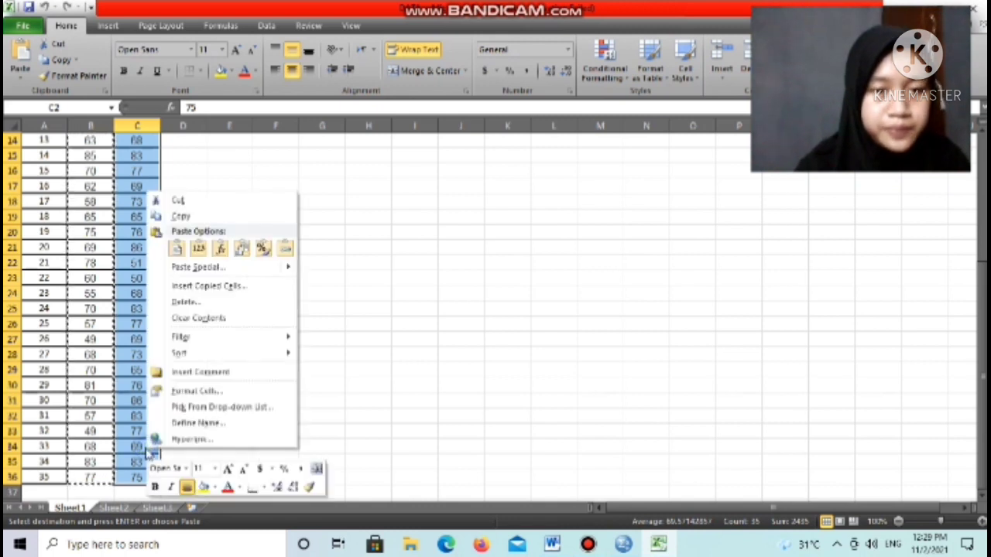
{"action": "scroll", "coordinate": [181, 216], "scroll_direction": "up", "scroll_amount": 4}
{"action": "left_click", "coordinate": [181, 216]}
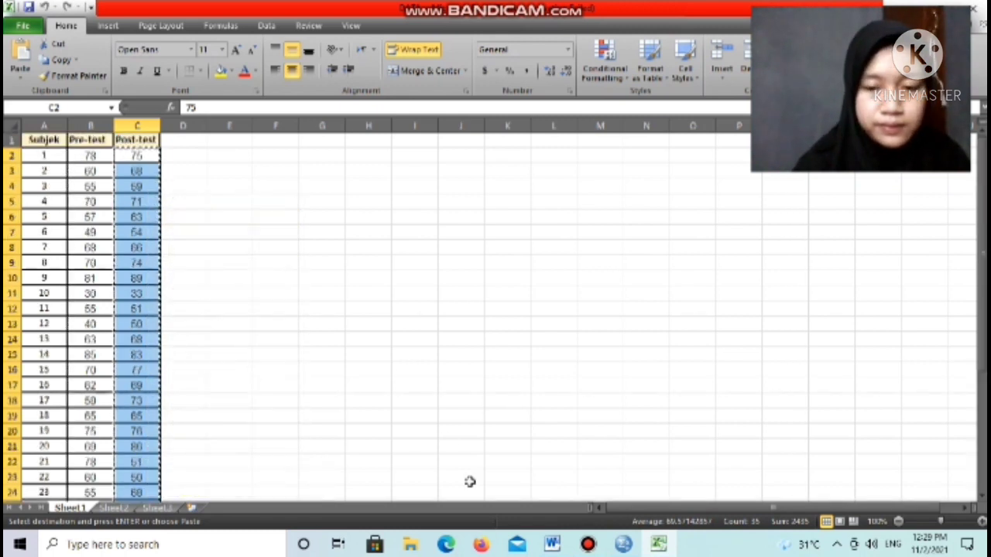
Switch to SPSS and paste the copied scores into the Posttest column starting at case 1.
{"action": "mouse_move", "coordinate": [622, 546]}
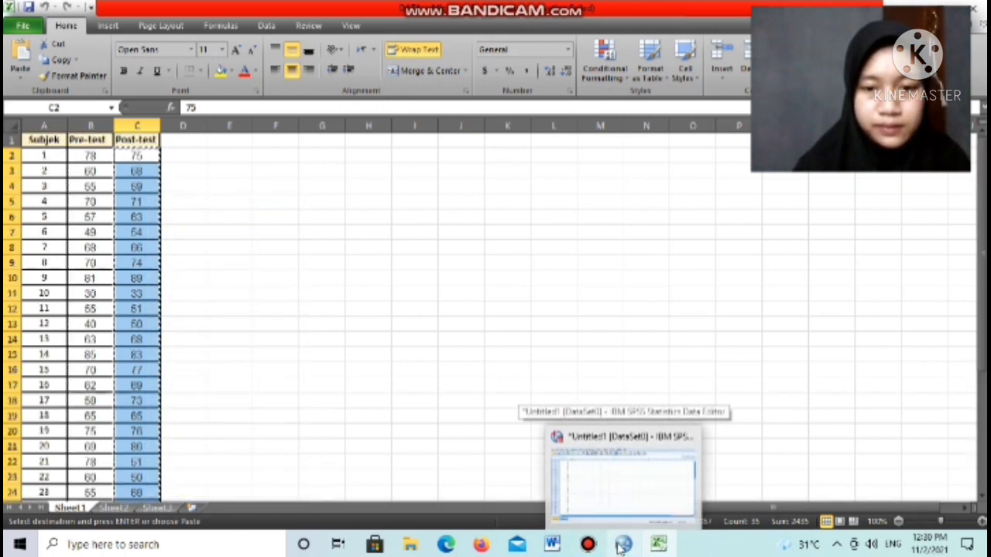
{"action": "left_click", "coordinate": [597, 497]}
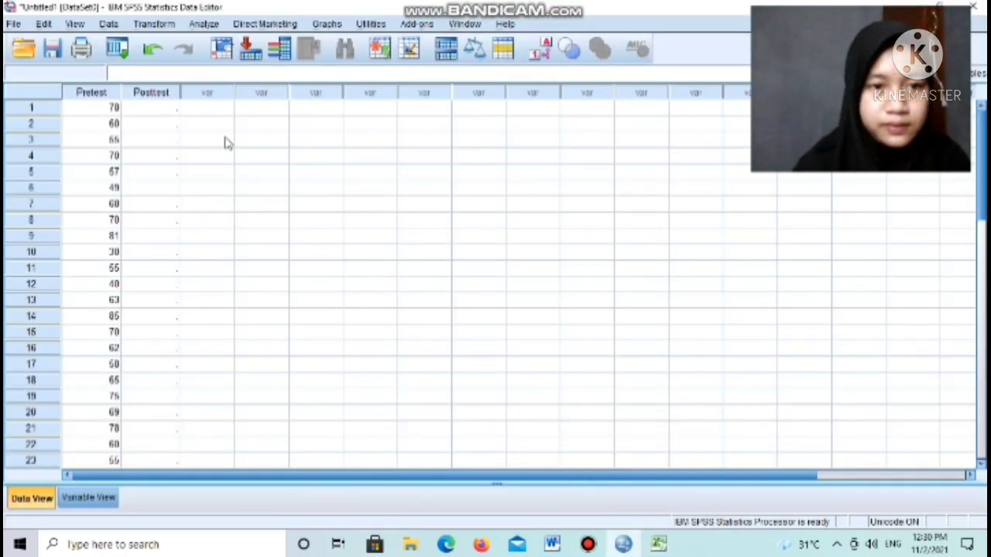
{"action": "left_click", "coordinate": [155, 94]}
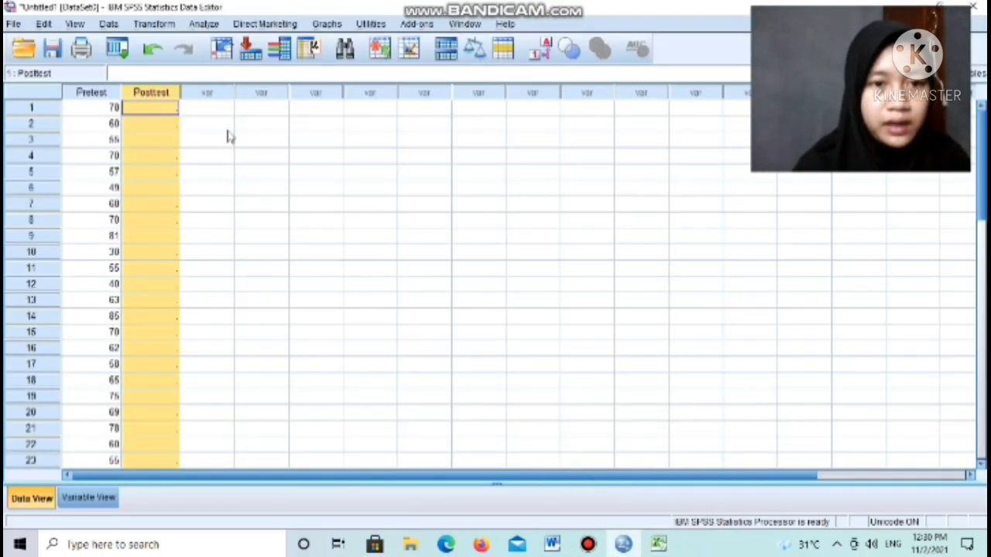
{"action": "left_click", "coordinate": [199, 125]}
{"action": "left_click_drag", "start_coordinate": [200, 126], "coordinate": [188, 221]}
{"action": "left_click", "coordinate": [194, 219]}
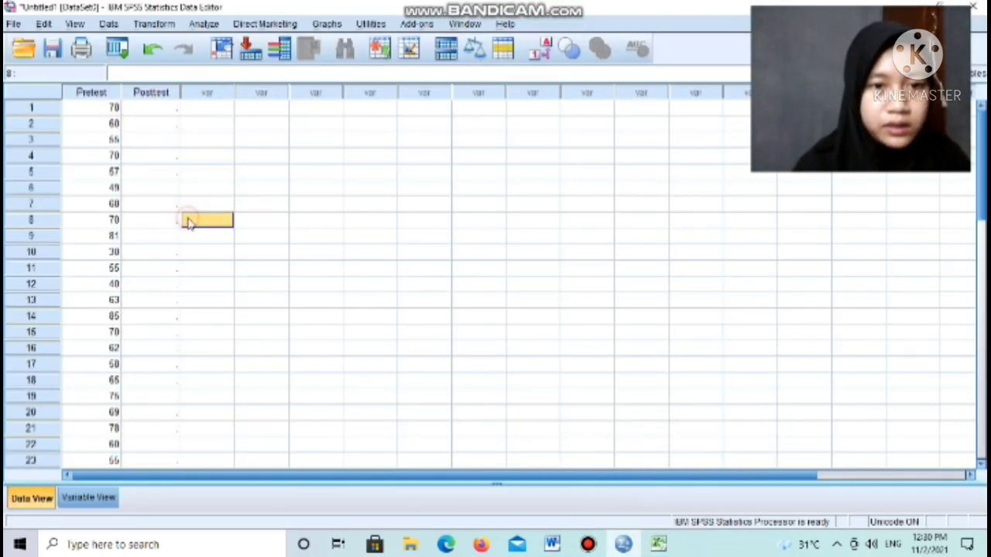
{"action": "left_click", "coordinate": [158, 108]}
{"action": "right_click", "coordinate": [162, 110]}
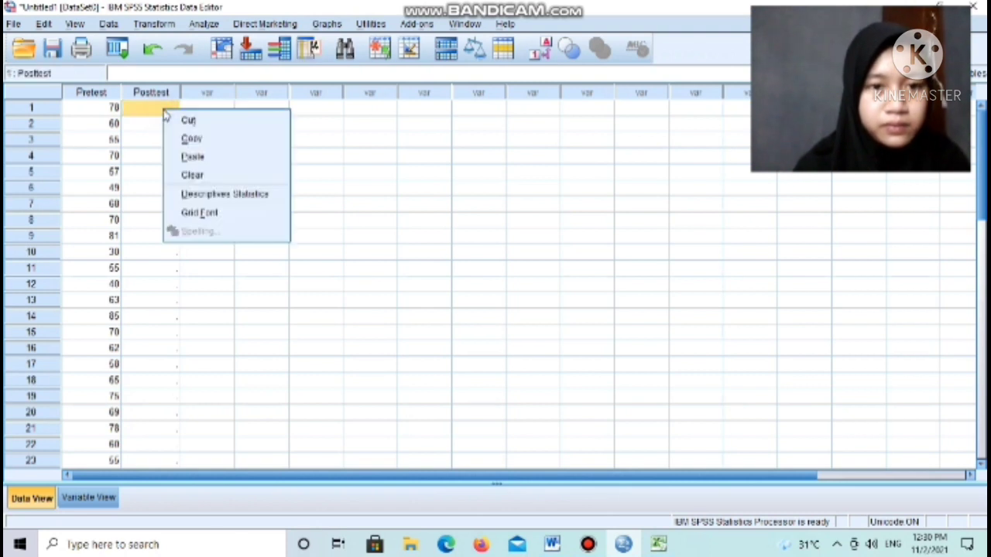
{"action": "left_click", "coordinate": [193, 157]}
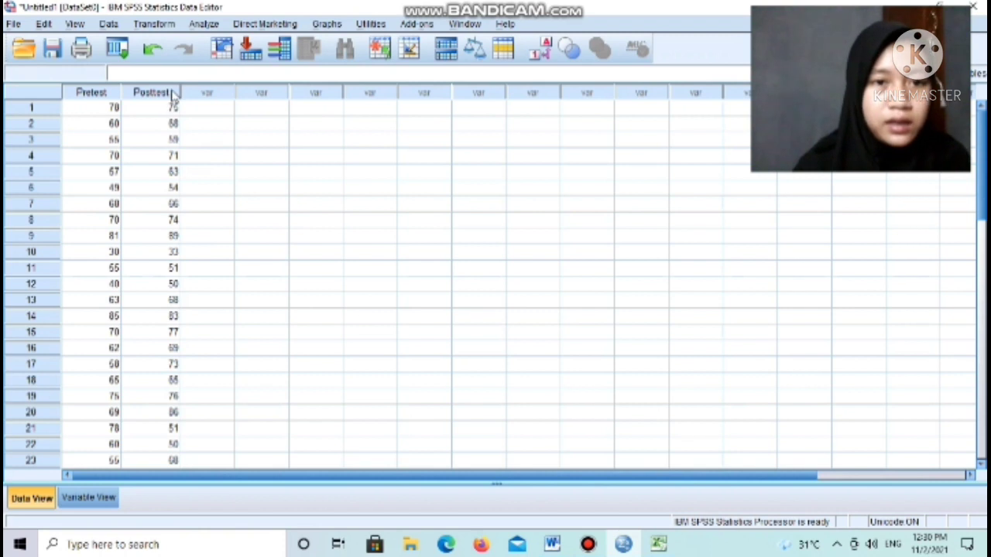
Start a Frequencies analysis and add Pretest and Posttest as its variables.
{"action": "left_click", "coordinate": [203, 24]}
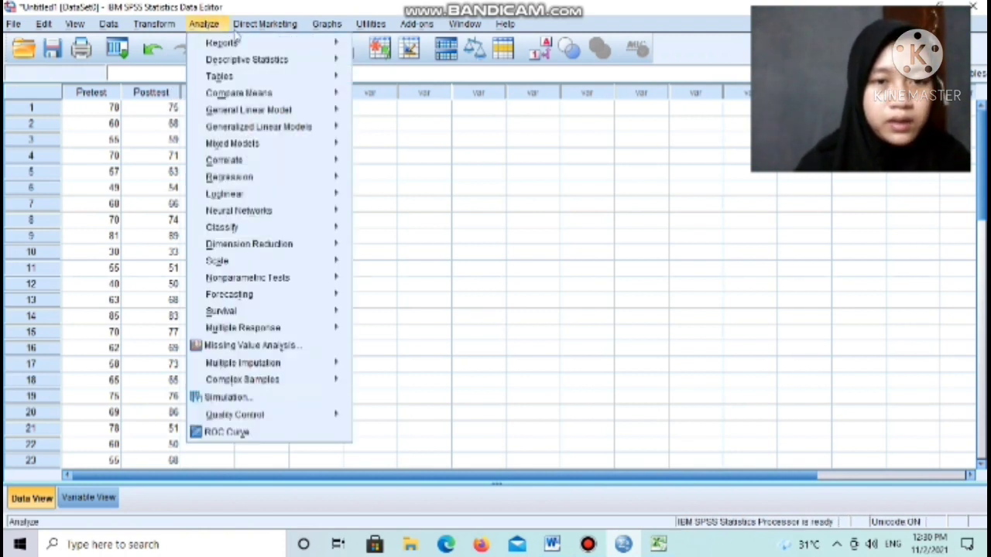
{"action": "mouse_move", "coordinate": [225, 64]}
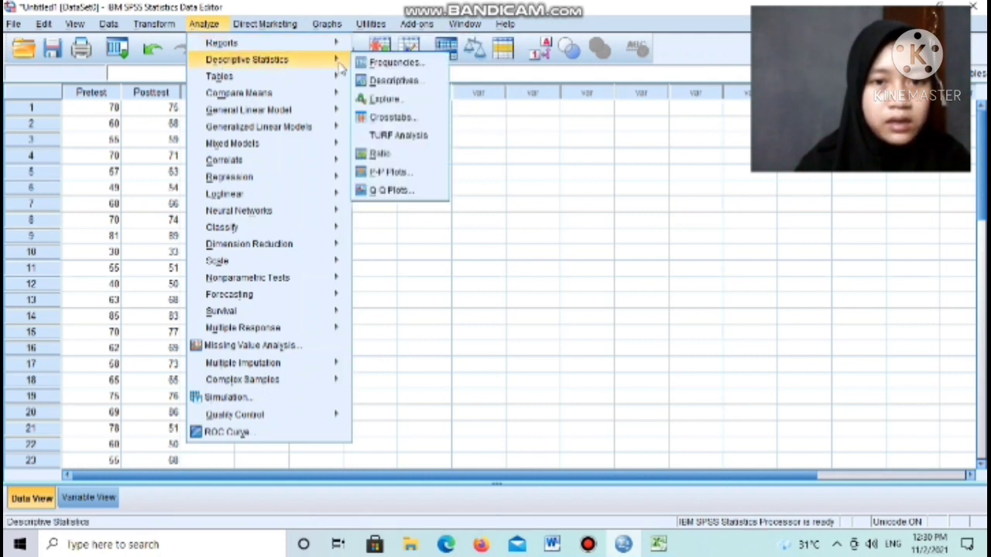
{"action": "left_click", "coordinate": [369, 68]}
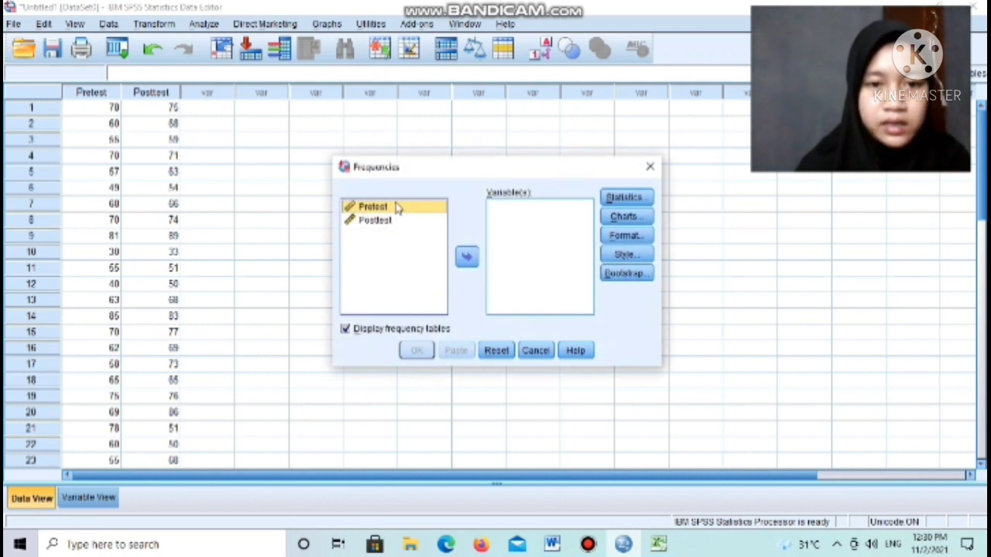
{"action": "left_click", "coordinate": [467, 256]}
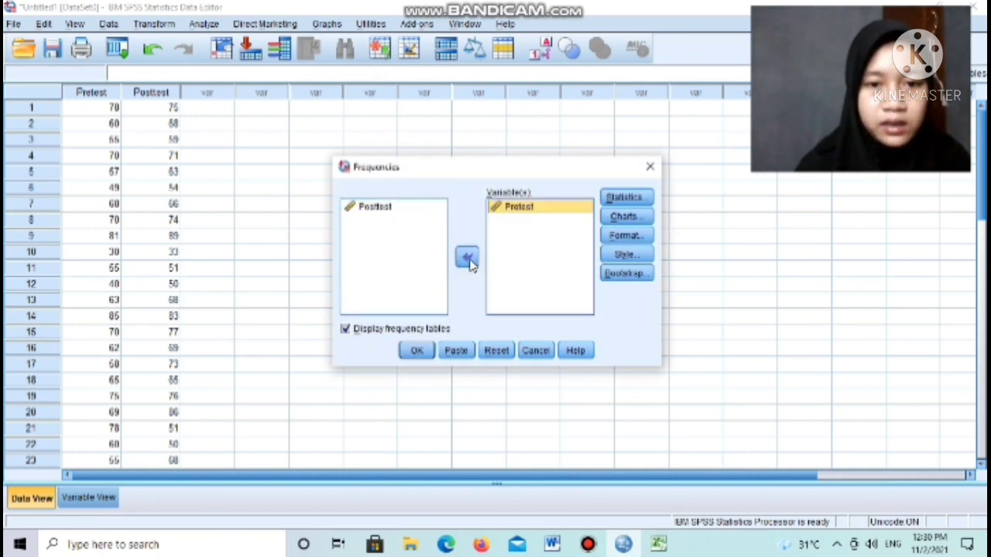
{"action": "left_click", "coordinate": [422, 208]}
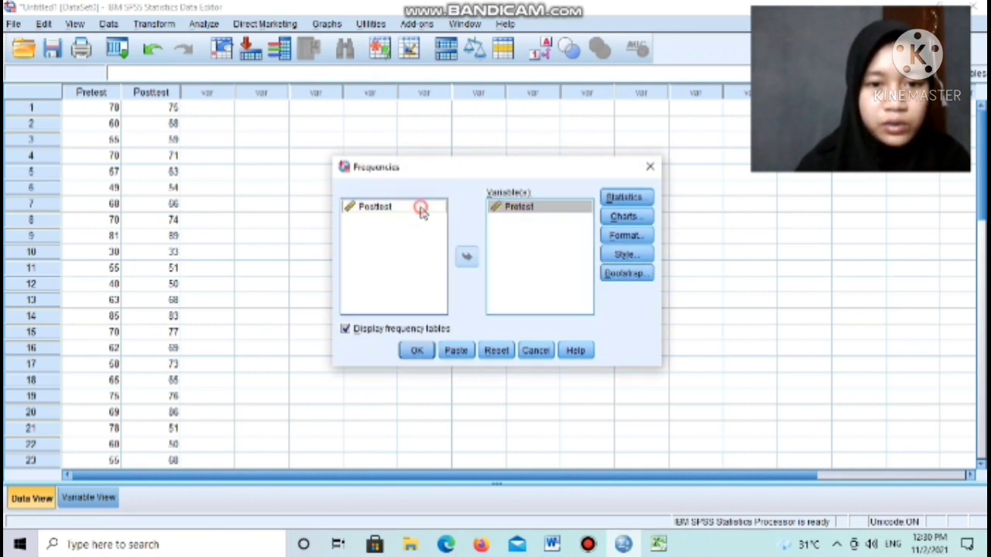
{"action": "left_click", "coordinate": [468, 258]}
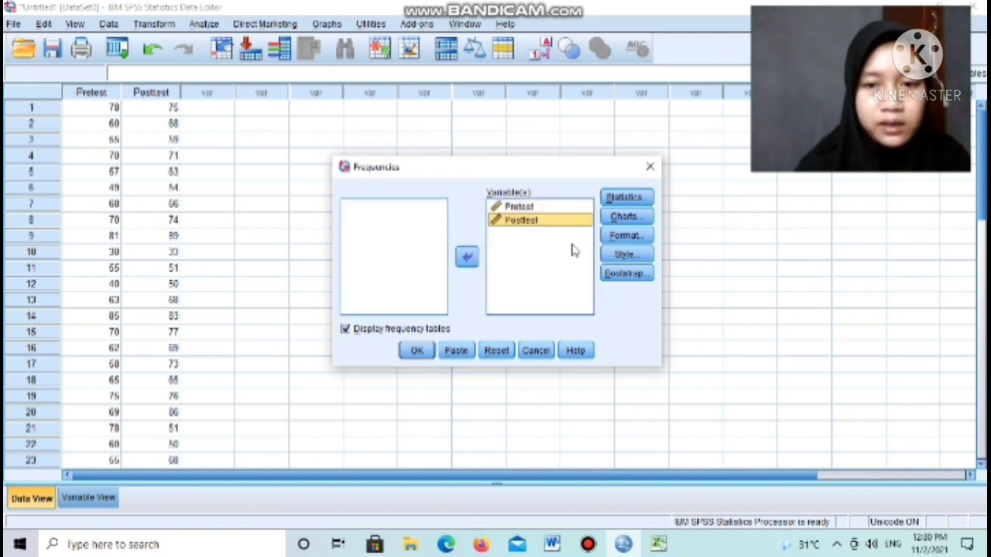
In the Frequencies statistics, enable quartiles, cut points for 10 equal groups and percentiles, plus mean, median, mode and sum.
{"action": "left_click", "coordinate": [611, 199]}
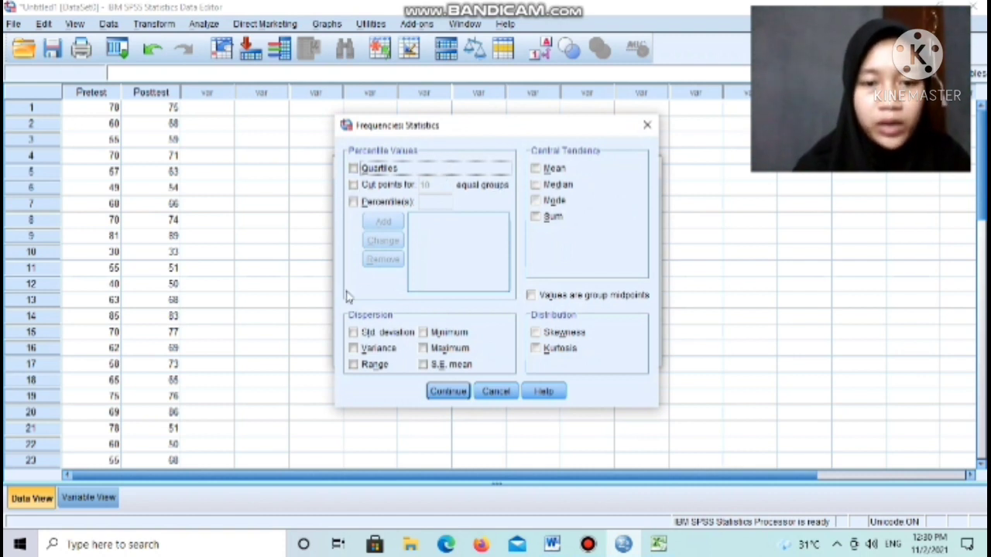
{"action": "left_click", "coordinate": [353, 184]}
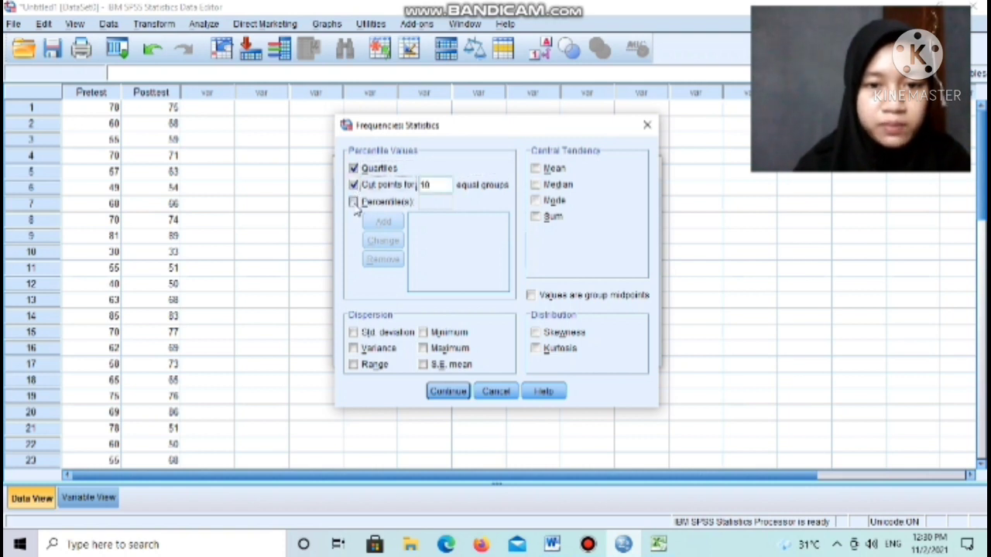
{"action": "left_click", "coordinate": [353, 203]}
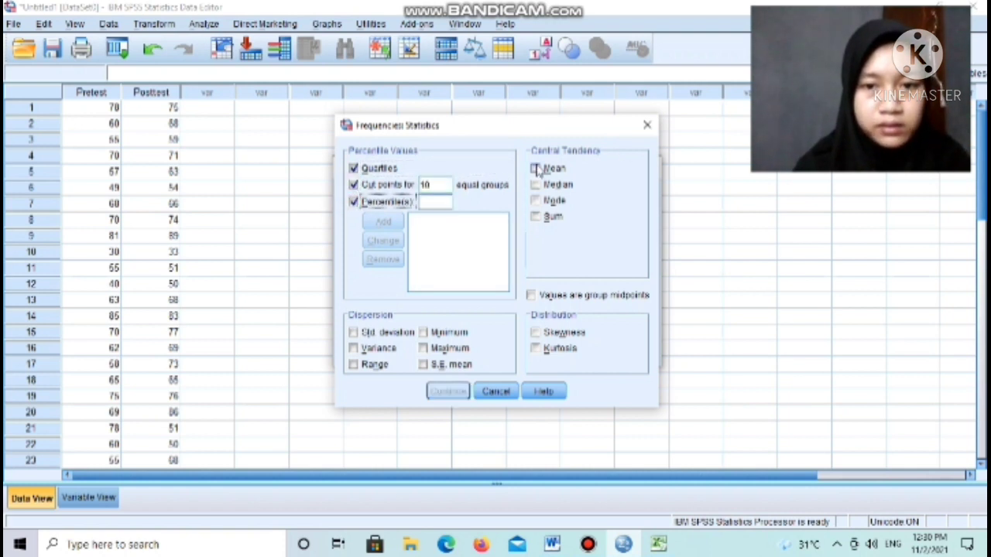
{"action": "left_click", "coordinate": [536, 168]}
{"action": "left_click", "coordinate": [536, 184]}
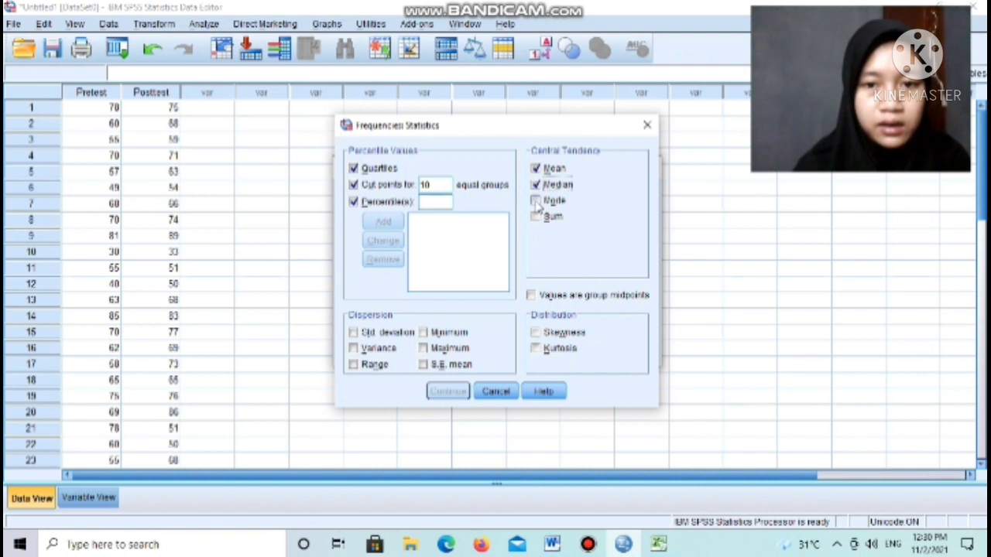
{"action": "left_click", "coordinate": [535, 201]}
{"action": "left_click", "coordinate": [535, 217]}
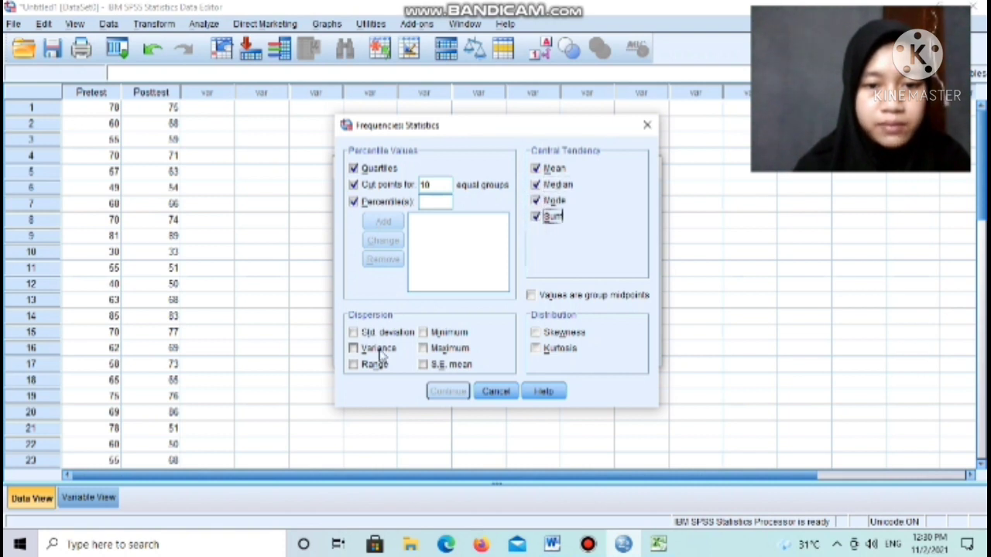
Enable all dispersion statistics: standard deviation, variance, range, minimum, maximum and S.E. mean.
{"action": "left_click", "coordinate": [353, 332]}
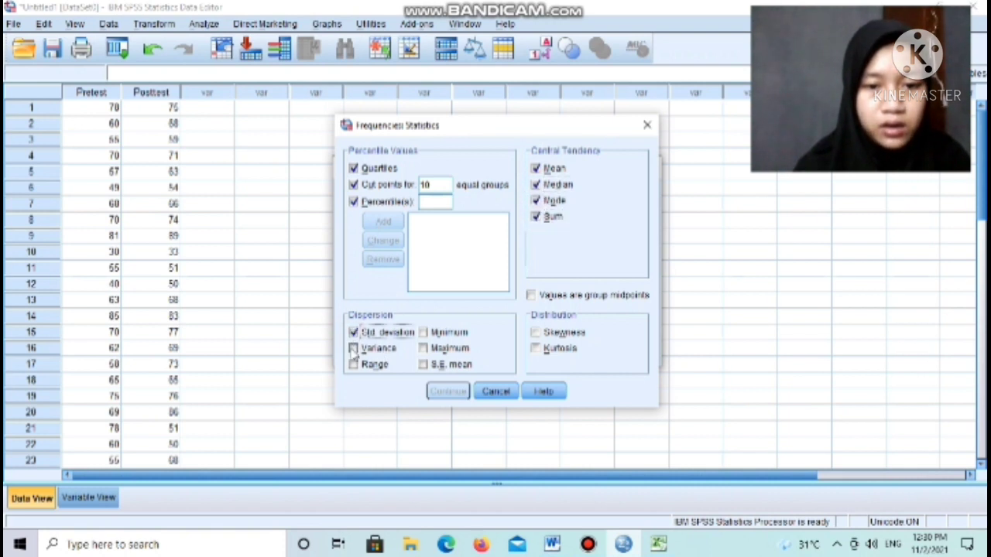
{"action": "left_click", "coordinate": [353, 348]}
{"action": "left_click", "coordinate": [353, 365]}
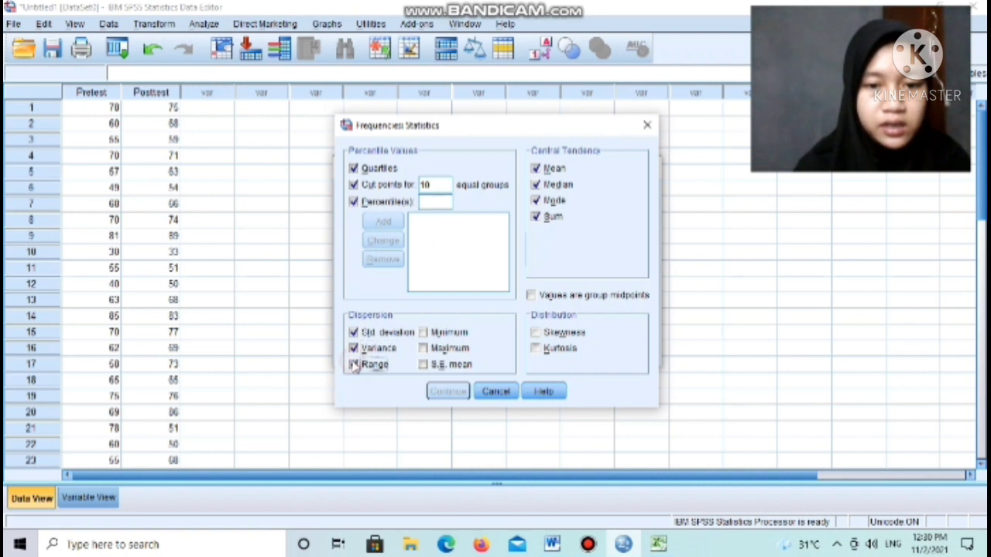
{"action": "left_click", "coordinate": [423, 332]}
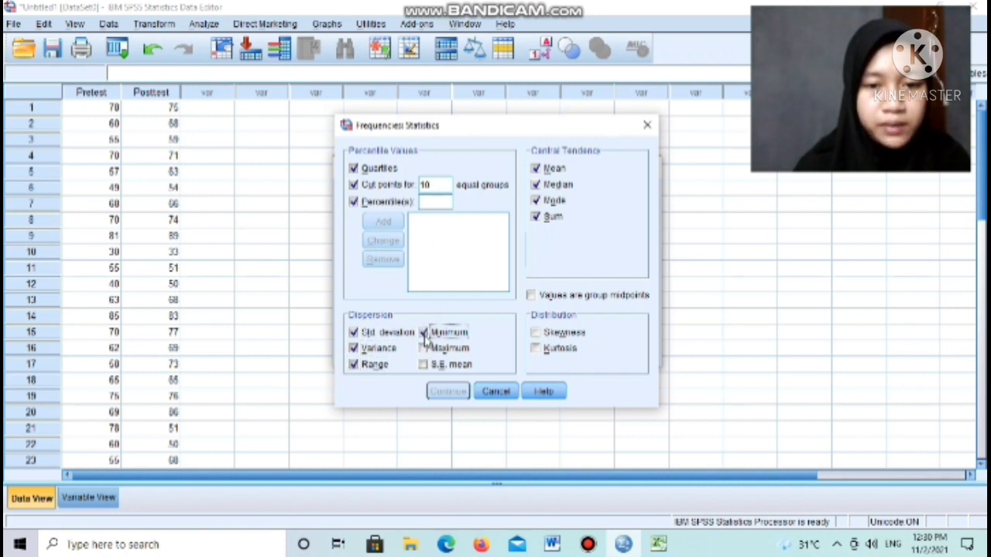
{"action": "left_click", "coordinate": [424, 338]}
{"action": "left_click", "coordinate": [423, 348]}
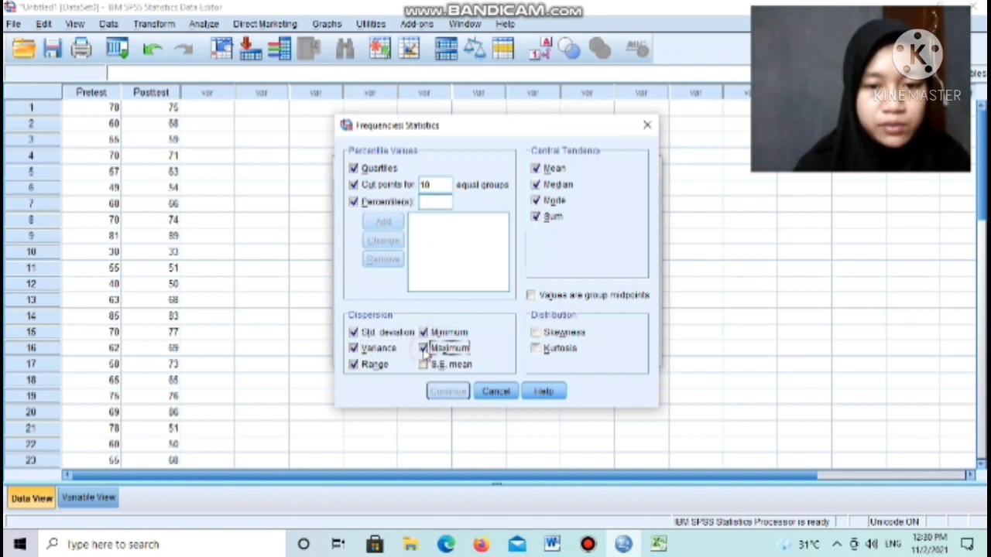
{"action": "left_click", "coordinate": [424, 365]}
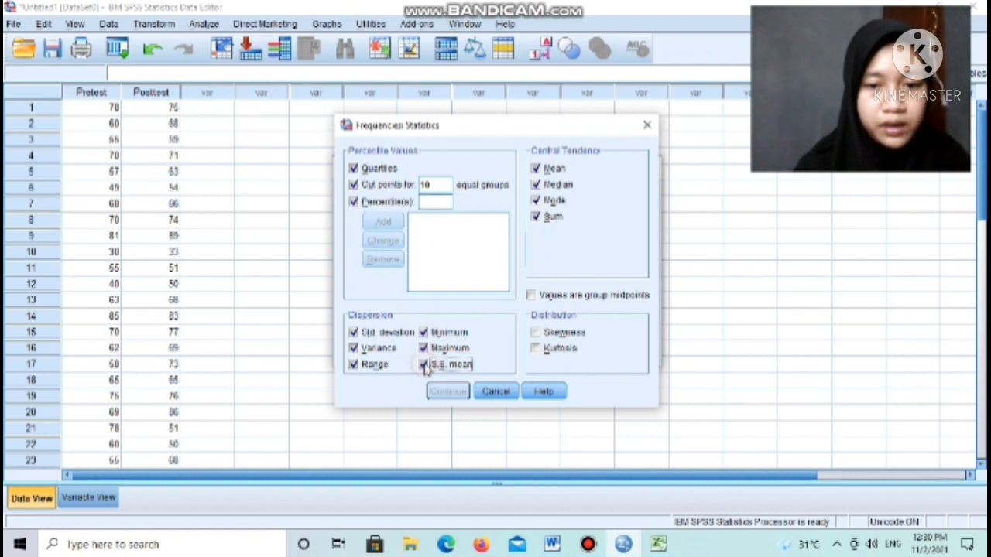
Add the percentiles 10, 20, 30 and 40 to the percentile list.
{"action": "left_click", "coordinate": [421, 203]}
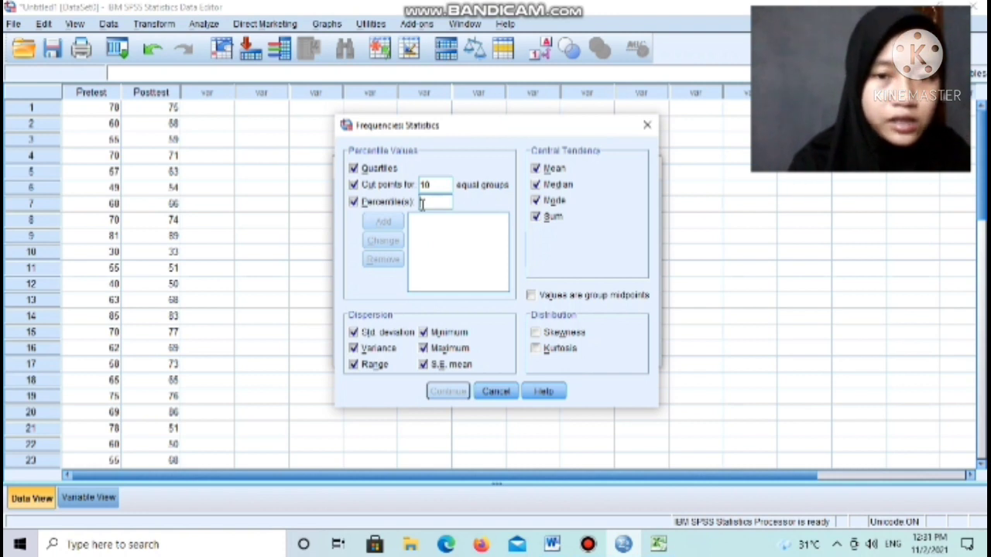
{"action": "type", "text": "7"}
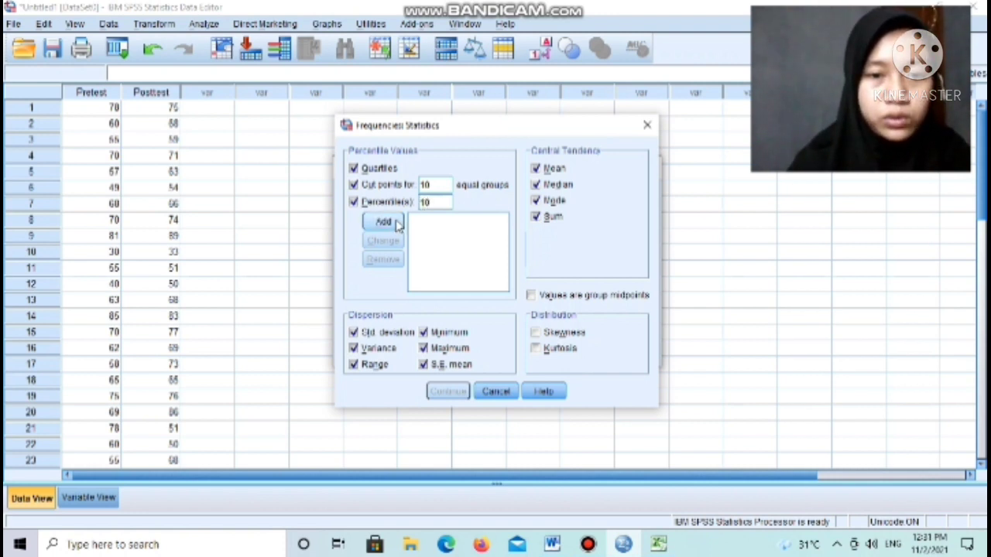
{"action": "left_click", "coordinate": [396, 223]}
{"action": "left_click", "coordinate": [424, 203]}
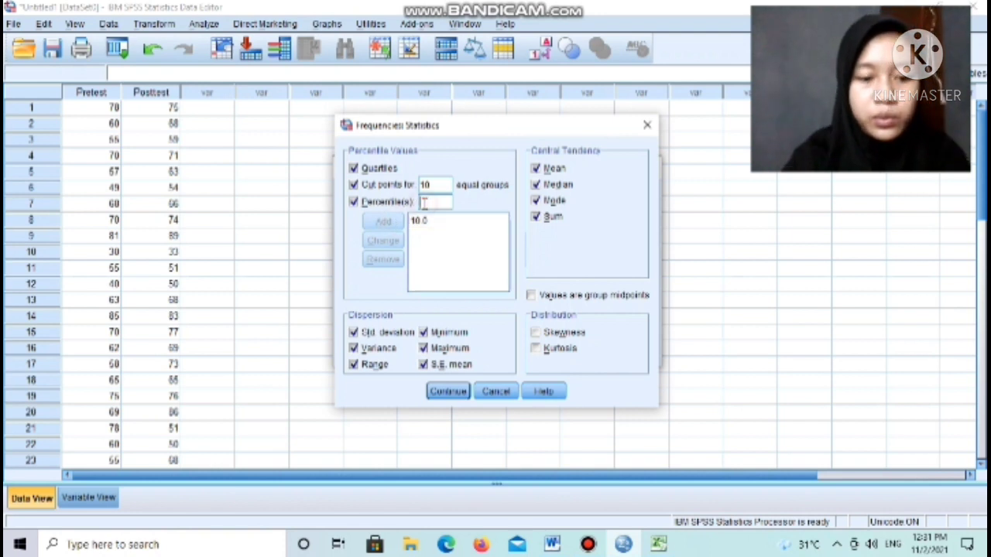
{"action": "type", "text": "20"}
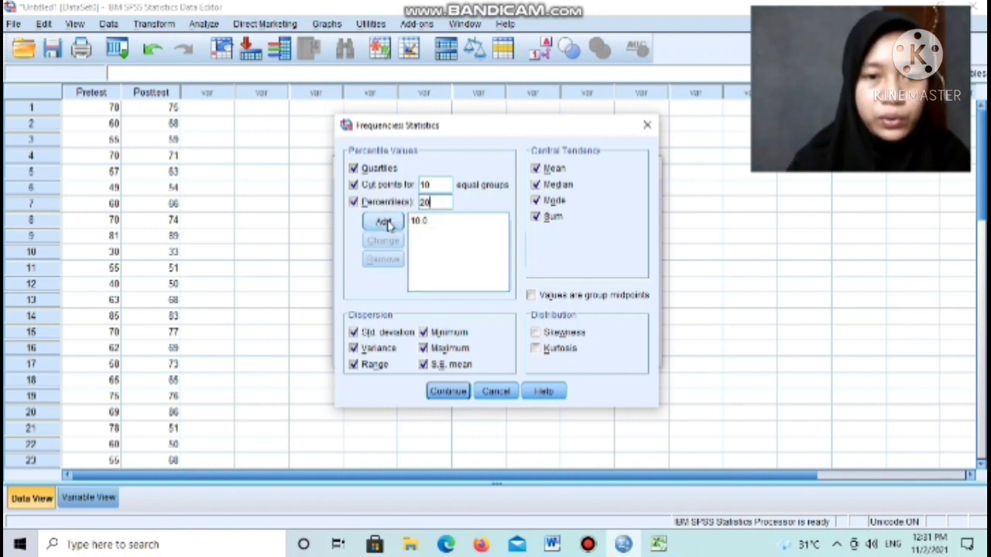
{"action": "left_click", "coordinate": [389, 224]}
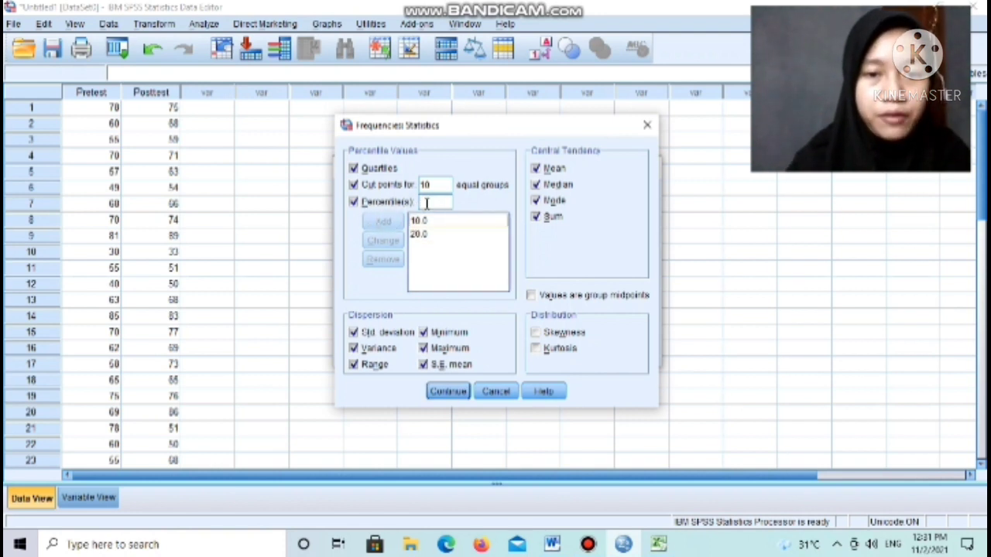
{"action": "type", "text": "3"}
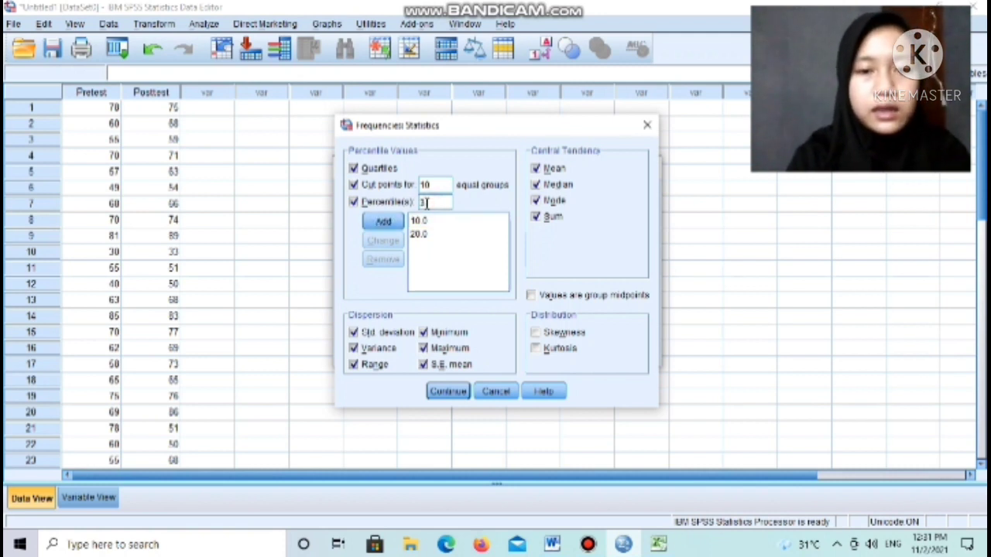
{"action": "type", "text": "0"}
{"action": "left_click", "coordinate": [390, 224]}
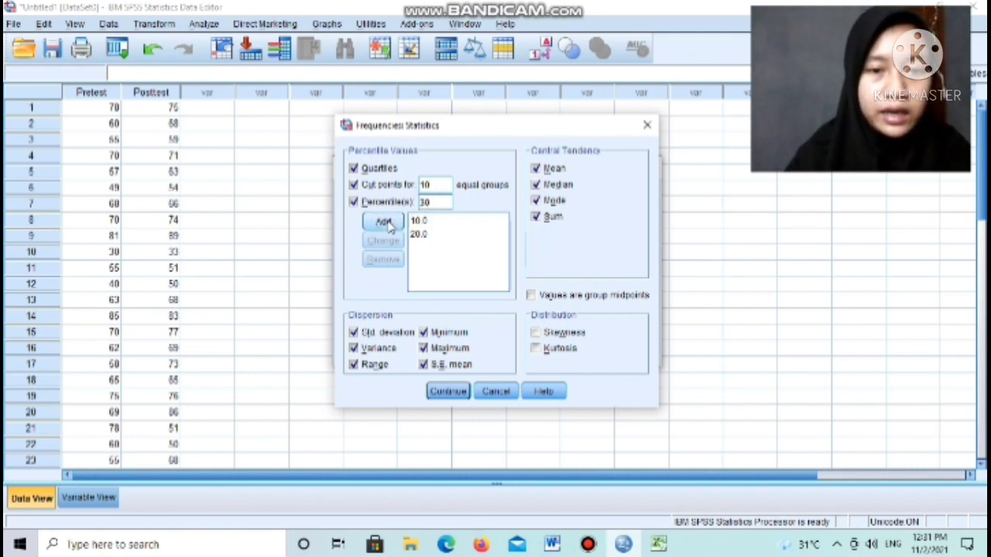
{"action": "left_click", "coordinate": [426, 204]}
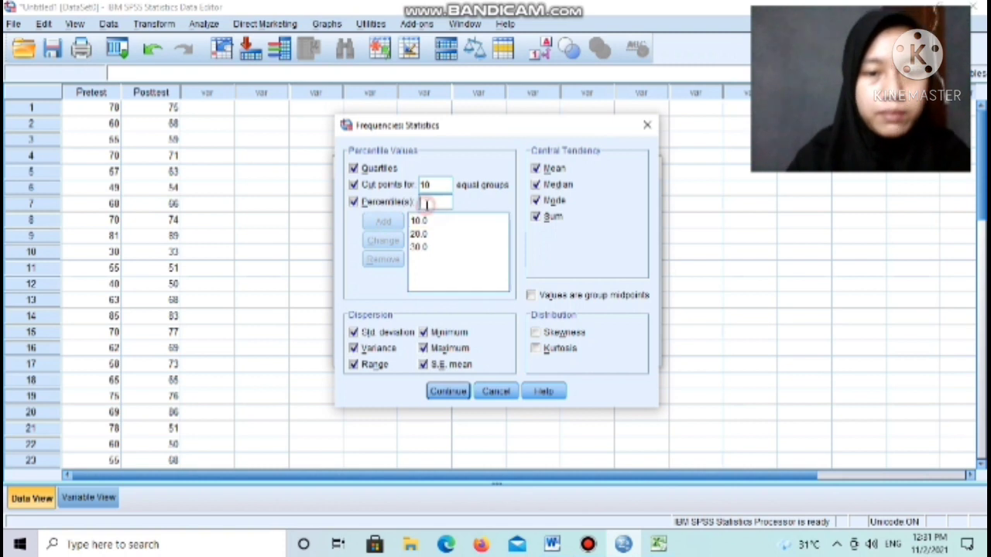
{"action": "type", "text": "40"}
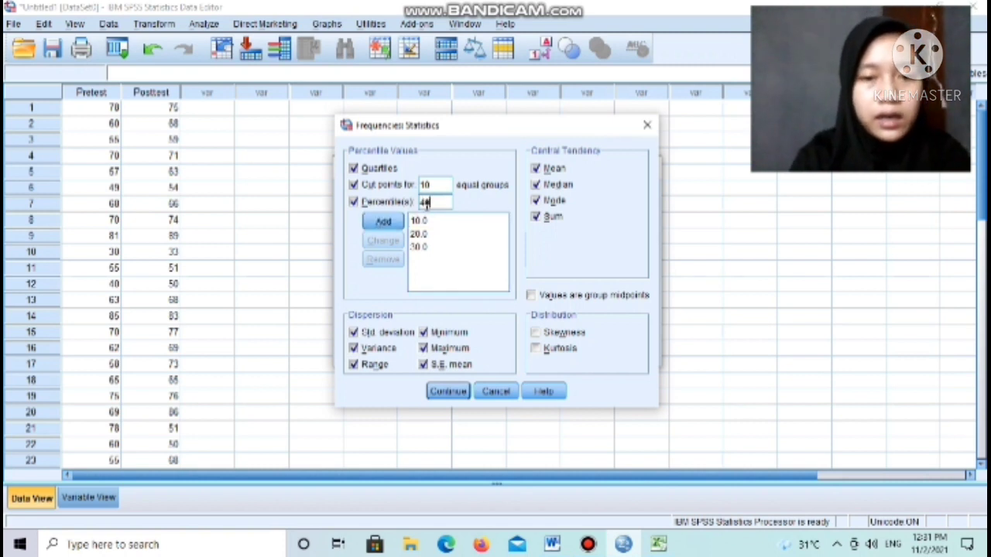
{"action": "left_click", "coordinate": [376, 225]}
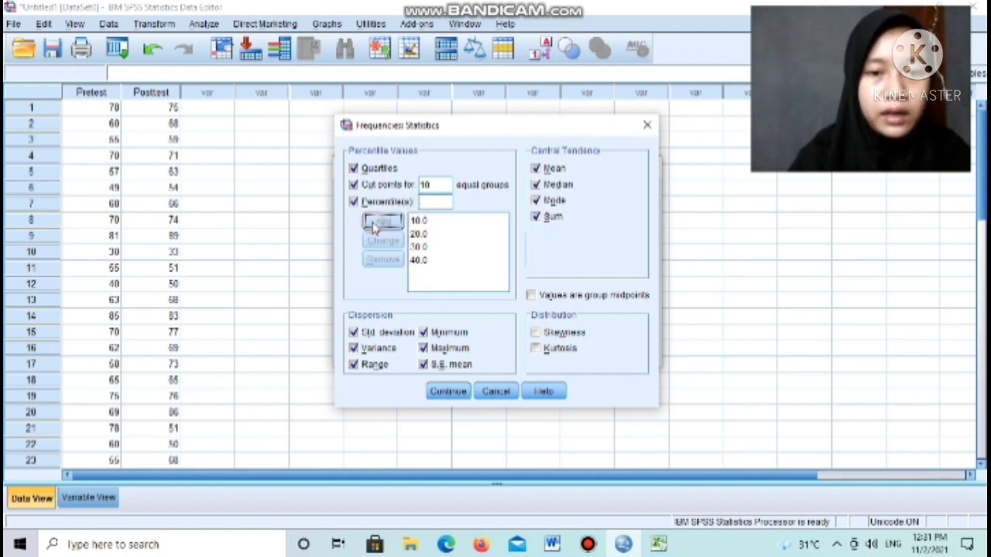
Add the percentiles 50, 60, 70 and 80 to the percentile list.
{"action": "left_click", "coordinate": [425, 202]}
{"action": "type", "text": "50"}
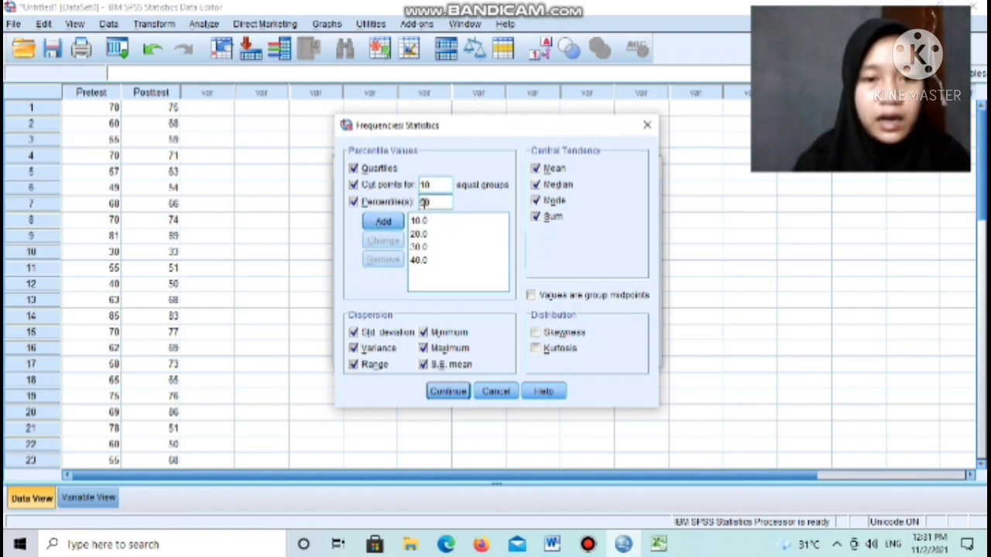
{"action": "left_click", "coordinate": [386, 222]}
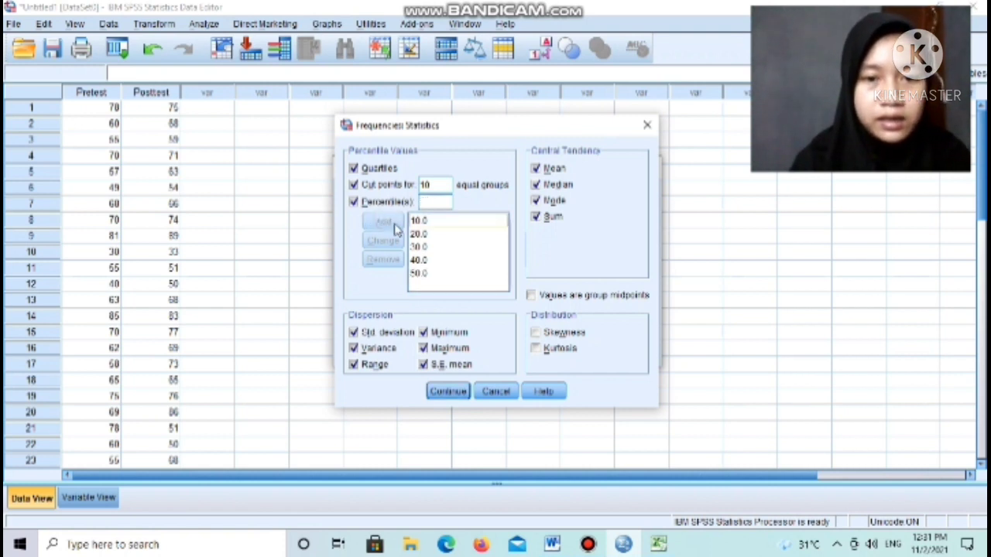
{"action": "left_click", "coordinate": [424, 202]}
{"action": "type", "text": "60"}
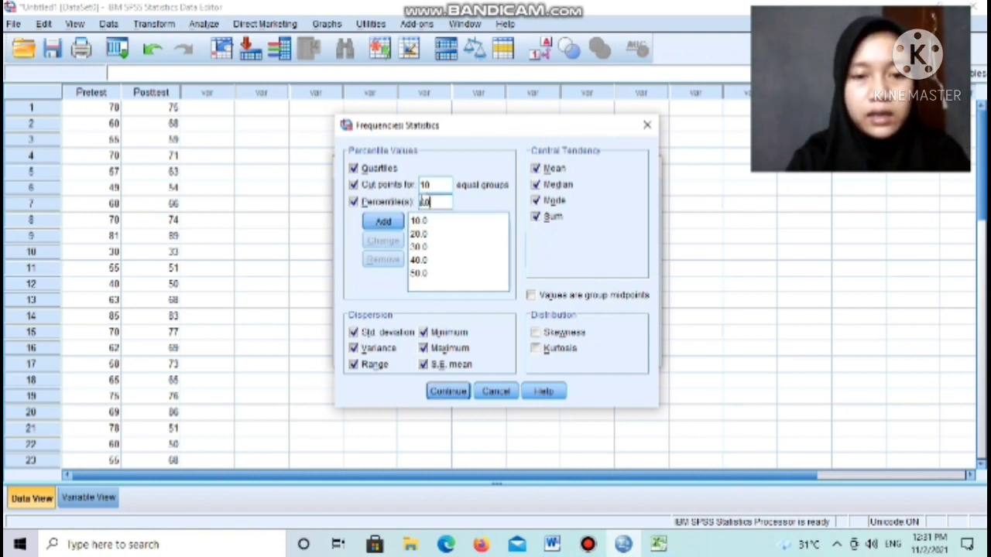
{"action": "left_click", "coordinate": [385, 222]}
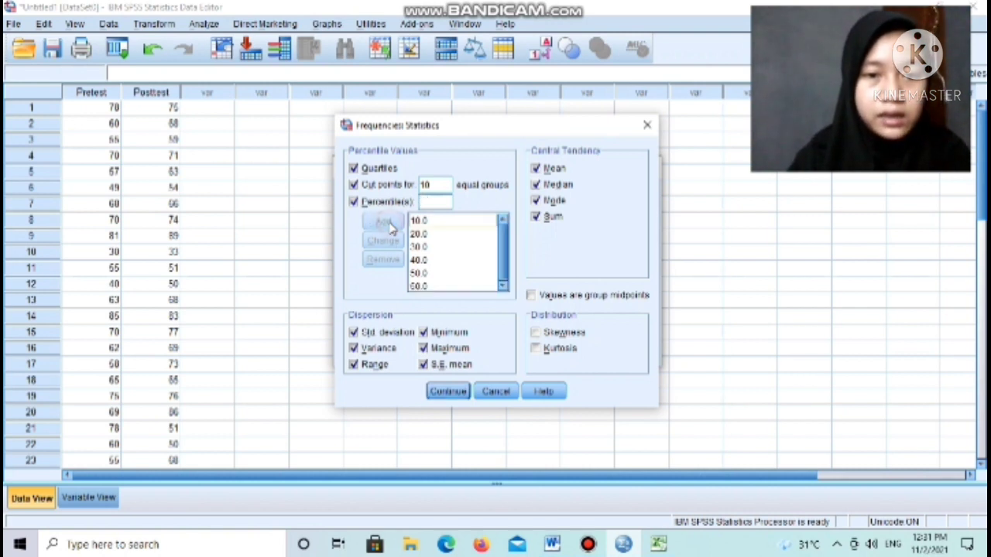
{"action": "left_click", "coordinate": [421, 202]}
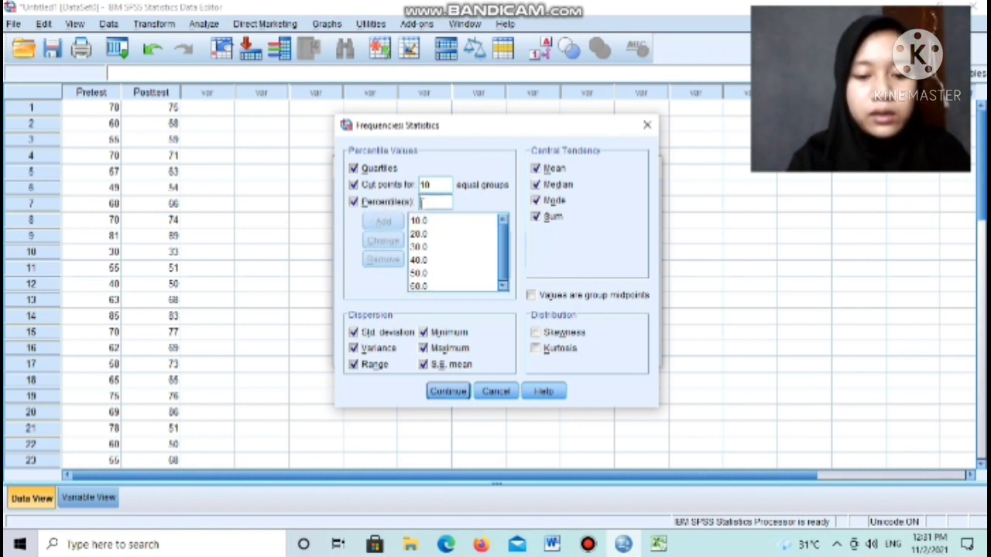
{"action": "type", "text": "70"}
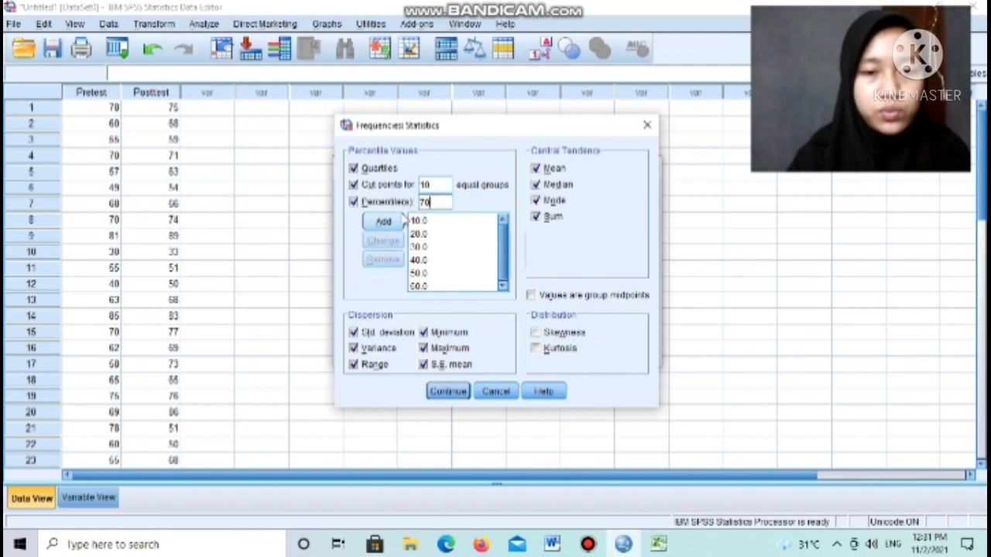
{"action": "left_click", "coordinate": [393, 222]}
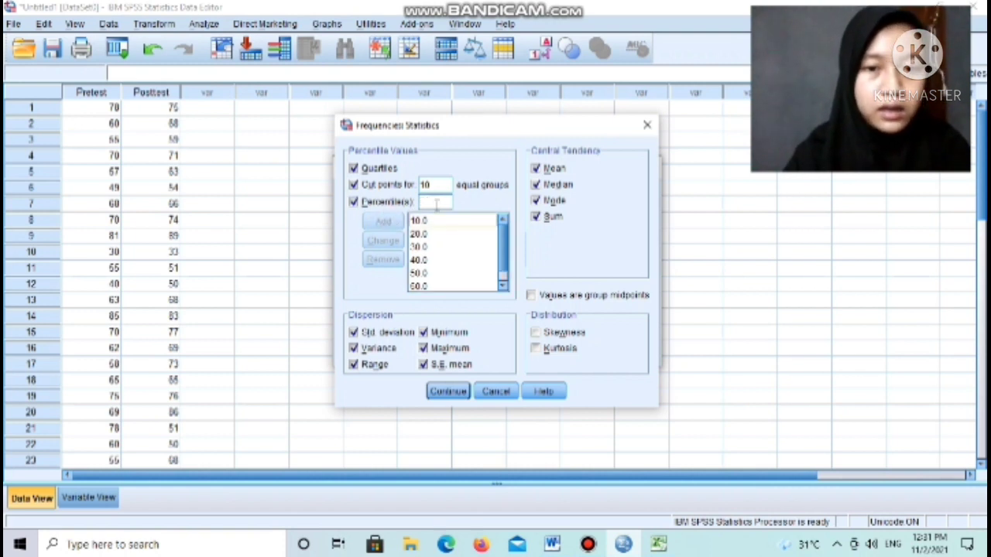
{"action": "type", "text": "80"}
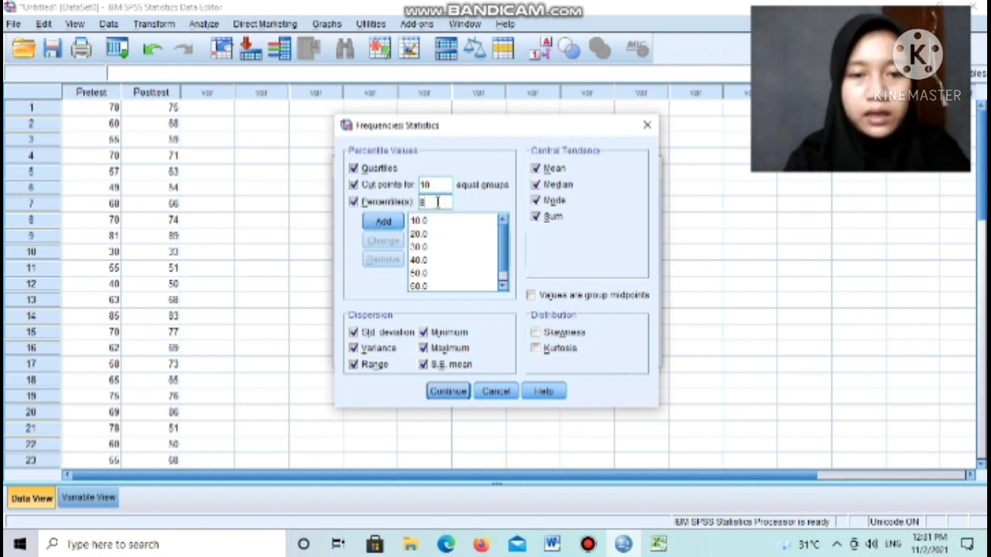
{"action": "left_click", "coordinate": [385, 222]}
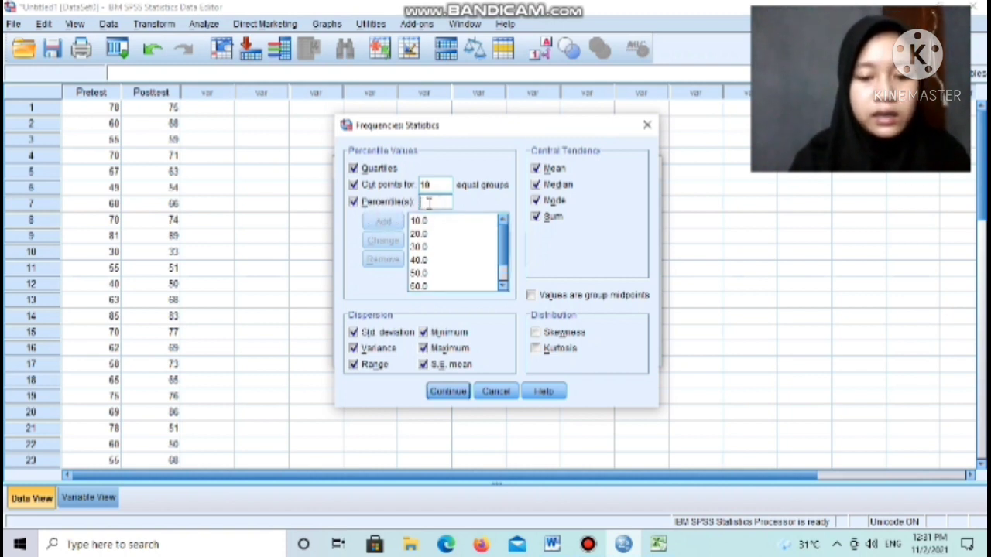
Add percentile 90 to the percentile list and run the Frequencies analysis.
{"action": "type", "text": "90"}
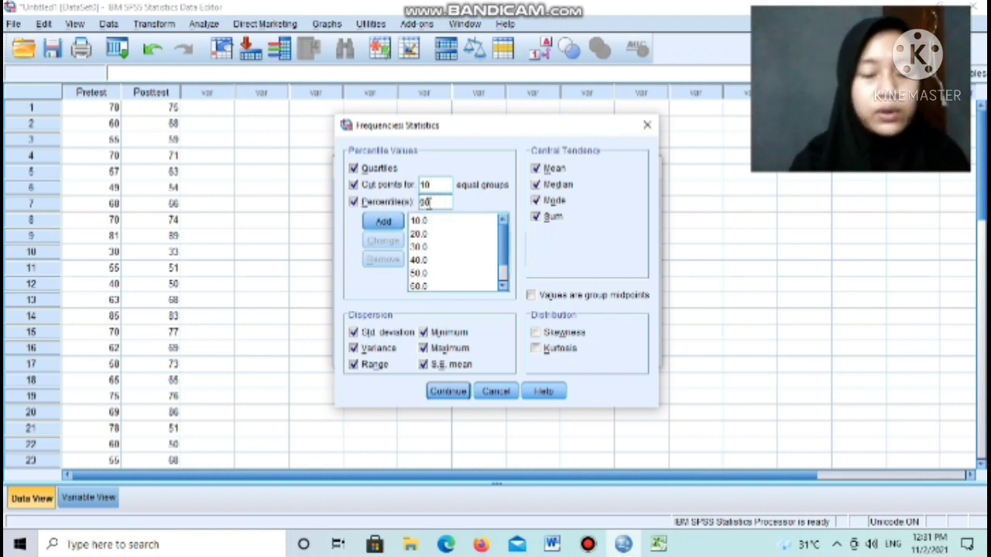
{"action": "left_click", "coordinate": [384, 221]}
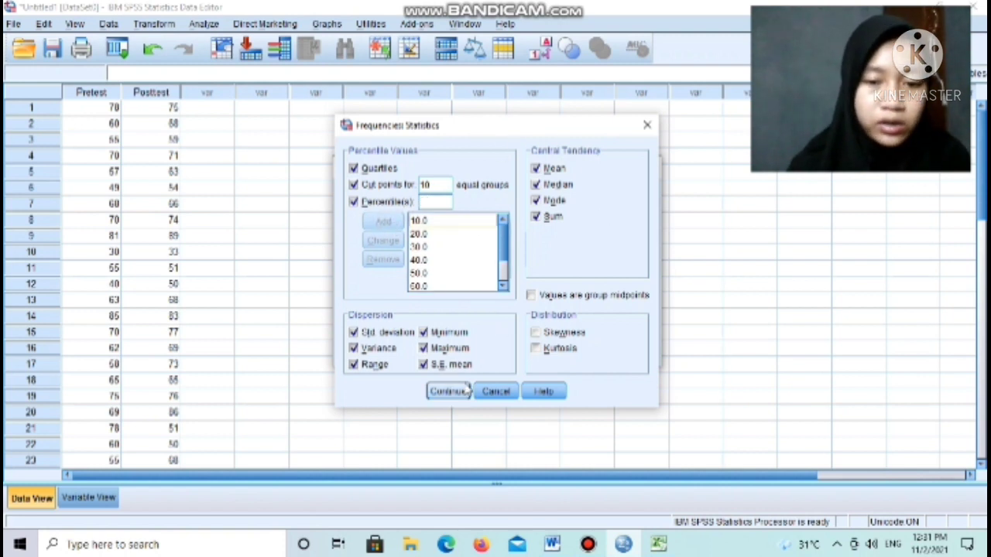
{"action": "left_click", "coordinate": [459, 391]}
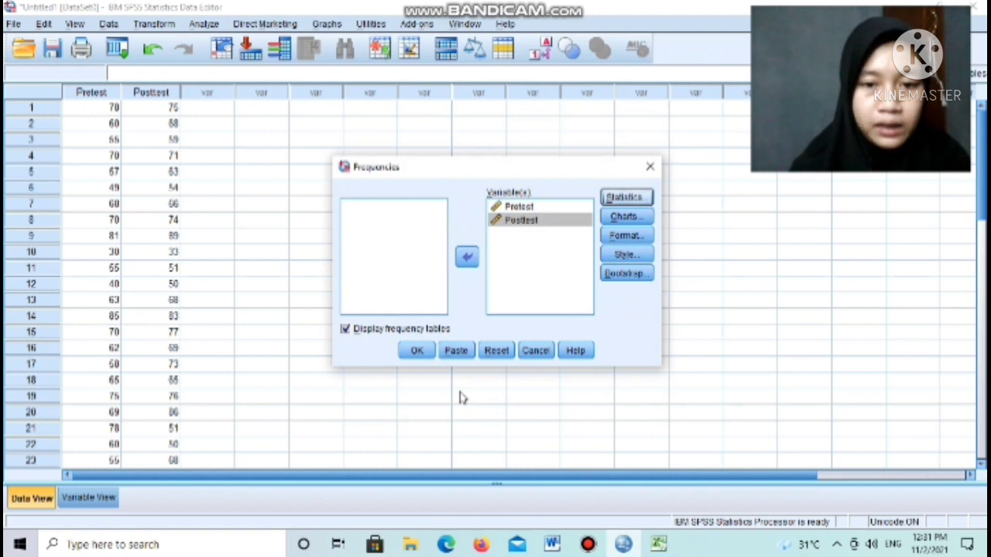
{"action": "left_click", "coordinate": [419, 352]}
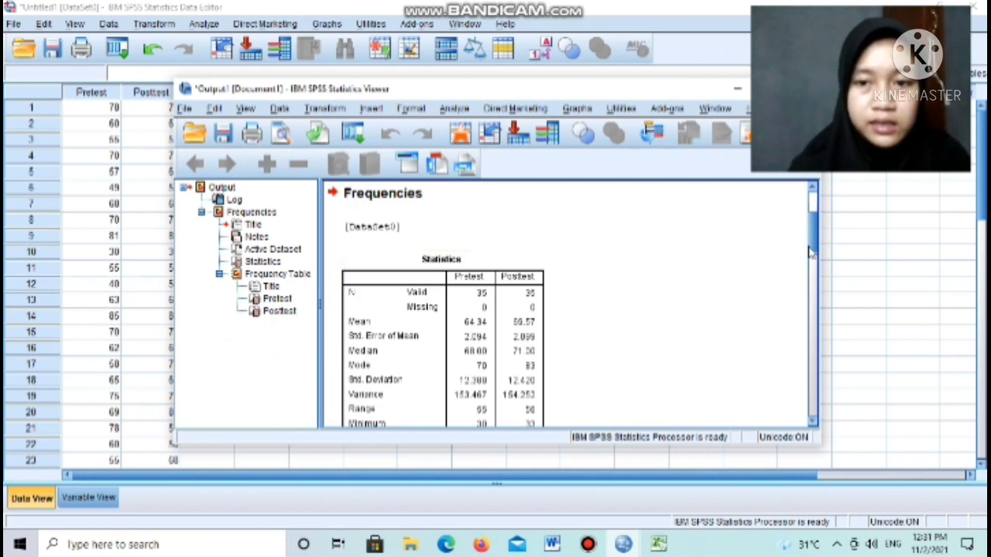
Review the Frequencies output through the end of the Posttest table, and close the output viewer without saving.
{"action": "left_click_drag", "start_coordinate": [815, 237], "coordinate": [814, 392]}
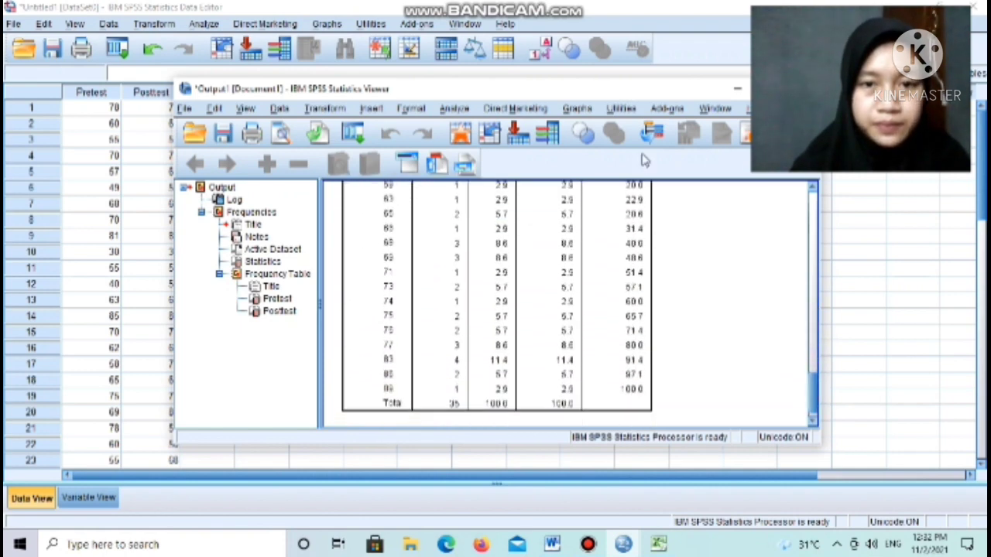
{"action": "left_click_drag", "start_coordinate": [588, 89], "coordinate": [450, 84]}
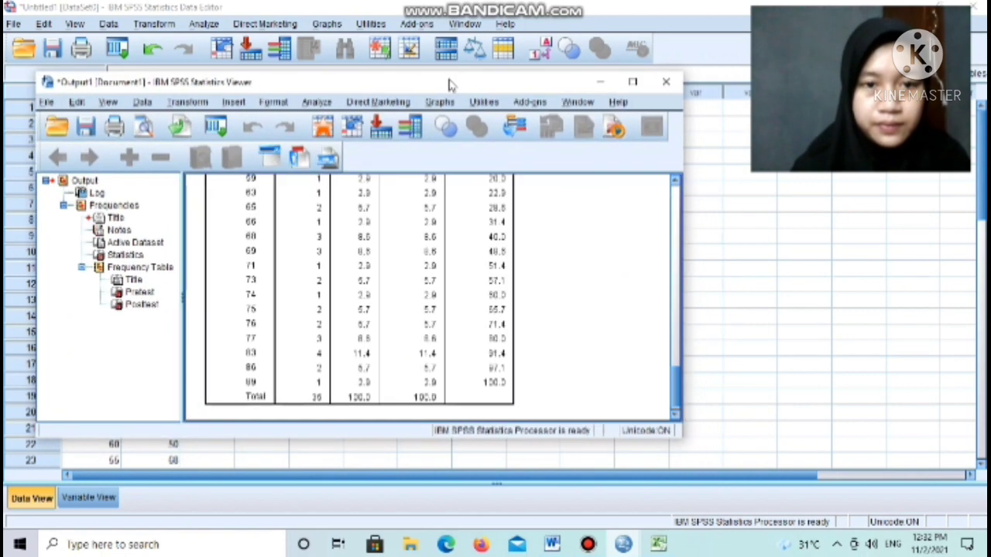
{"action": "left_click", "coordinate": [675, 82]}
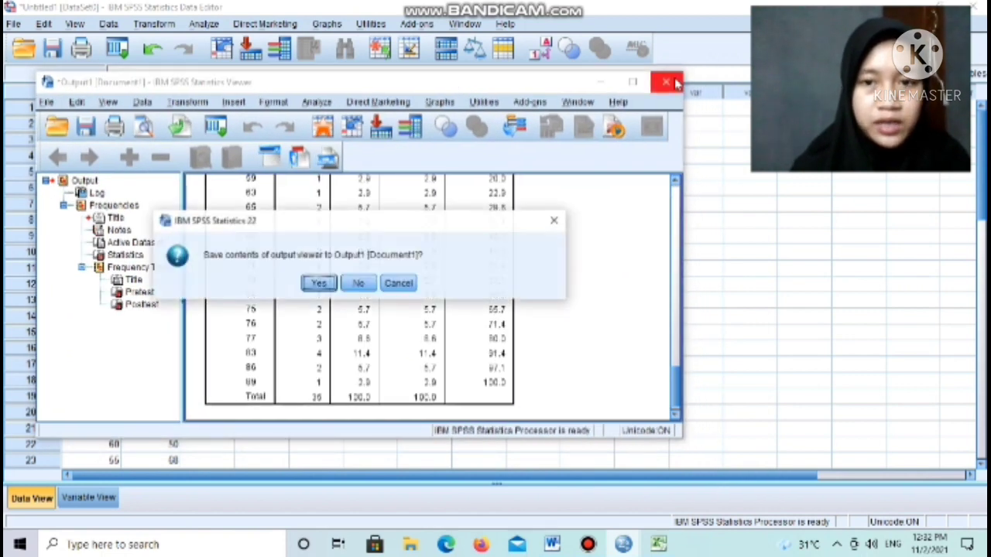
{"action": "left_click", "coordinate": [354, 284]}
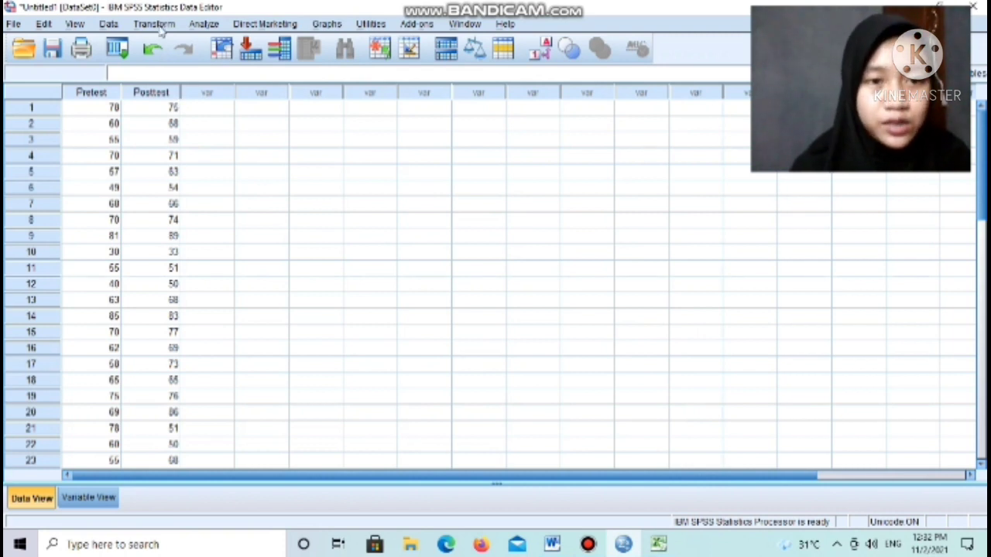
Set up Recode into Different Variables for Pretest with output variable pretestint labelled "interval pretest".
{"action": "left_click", "coordinate": [159, 28]}
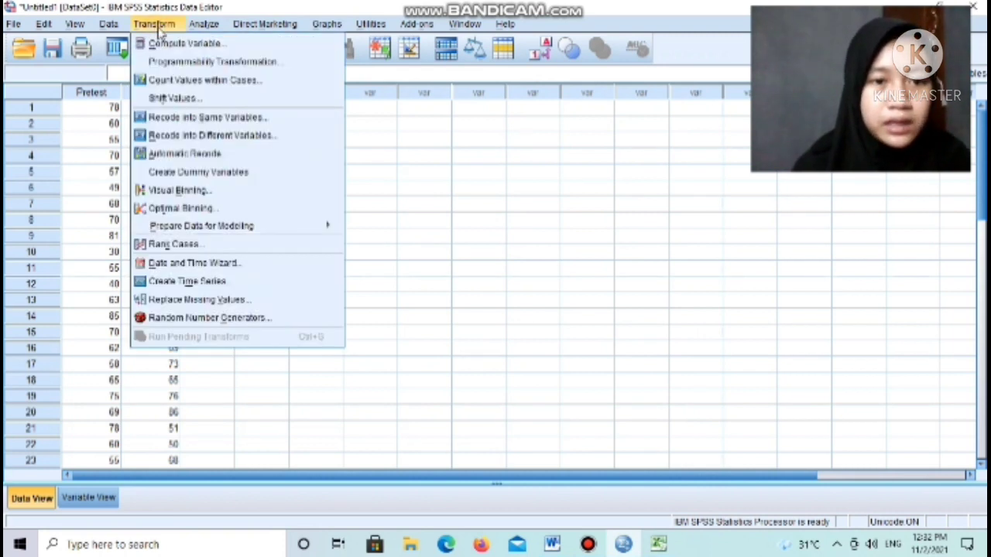
{"action": "left_click", "coordinate": [257, 136]}
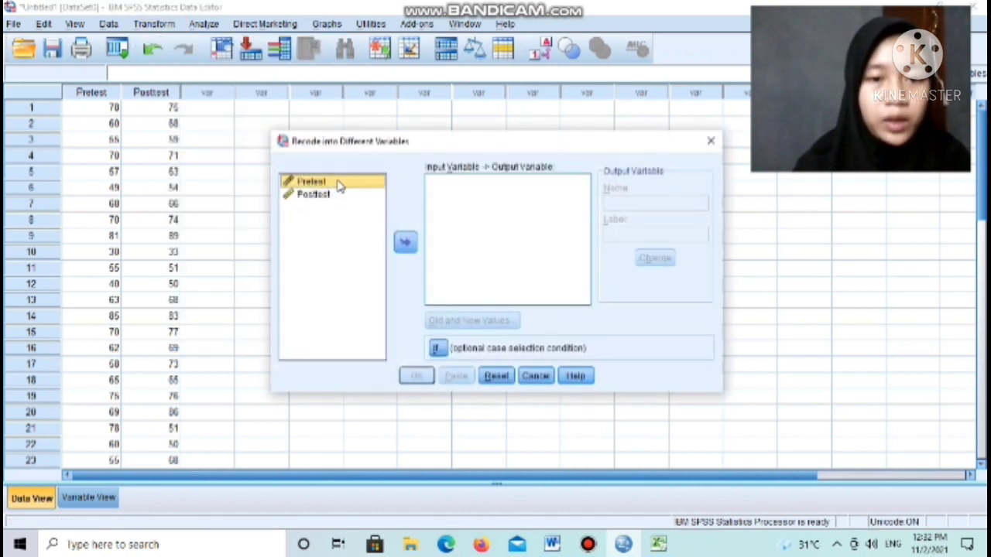
{"action": "left_click", "coordinate": [404, 244]}
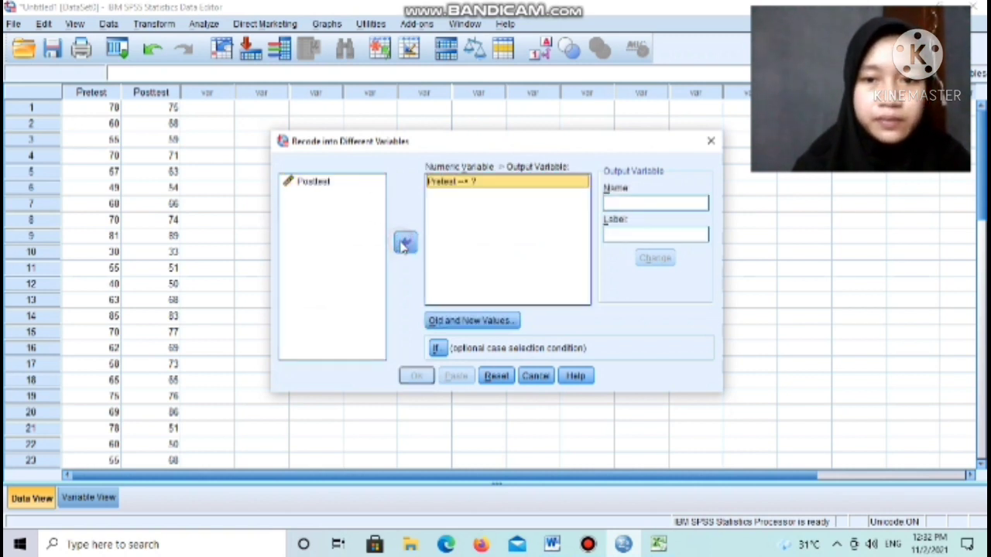
{"action": "left_click", "coordinate": [638, 202]}
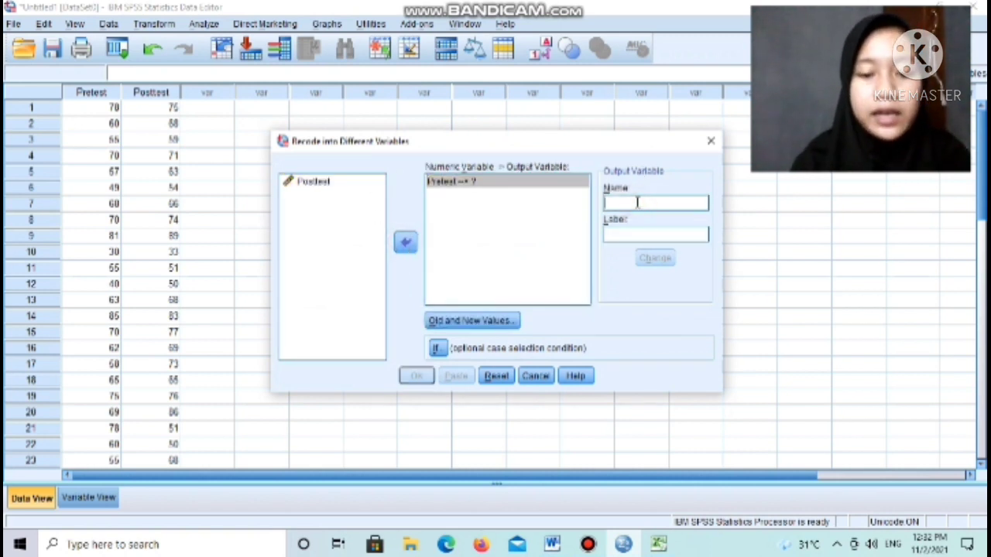
{"action": "type", "text": "pre"}
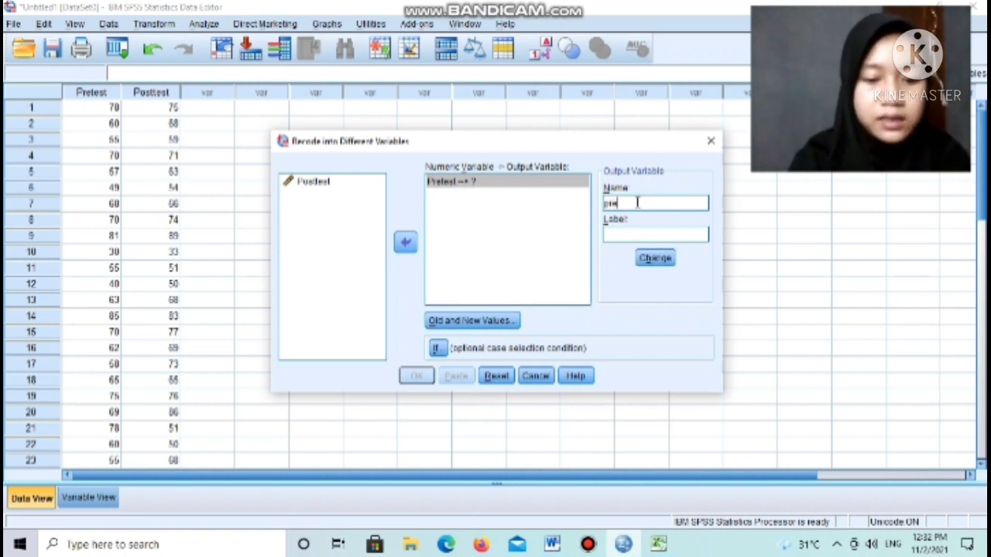
{"action": "type", "text": "testn"}
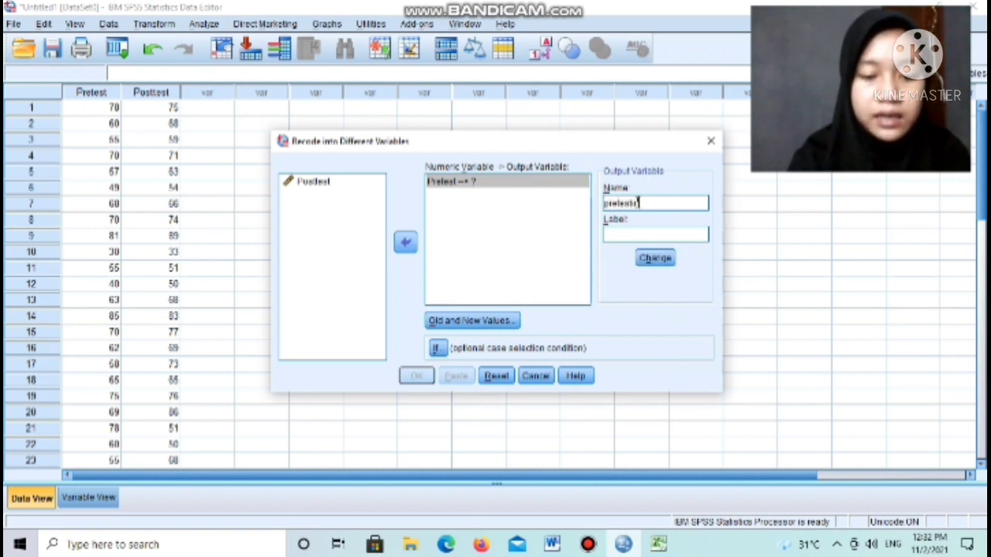
{"action": "left_click", "coordinate": [627, 239]}
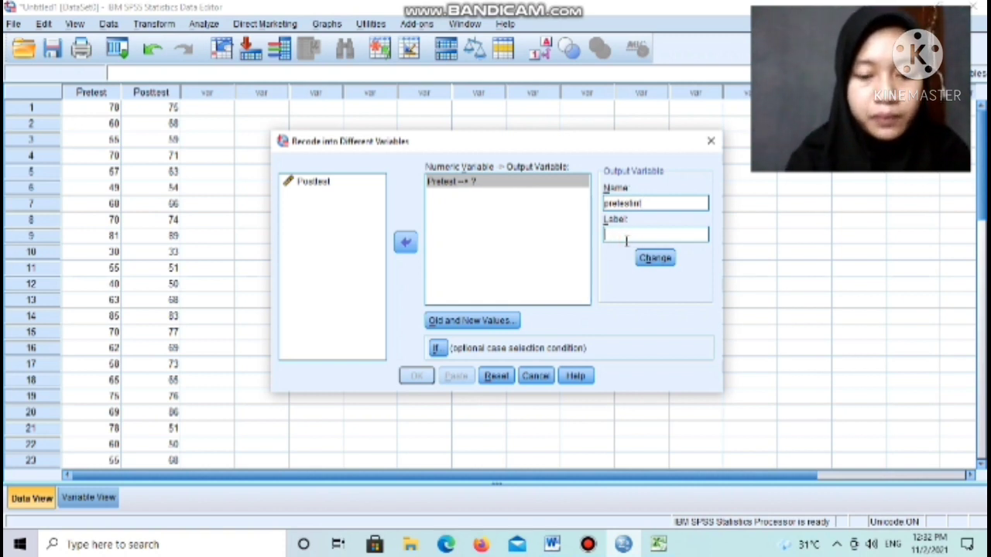
{"action": "type", "text": "interval"}
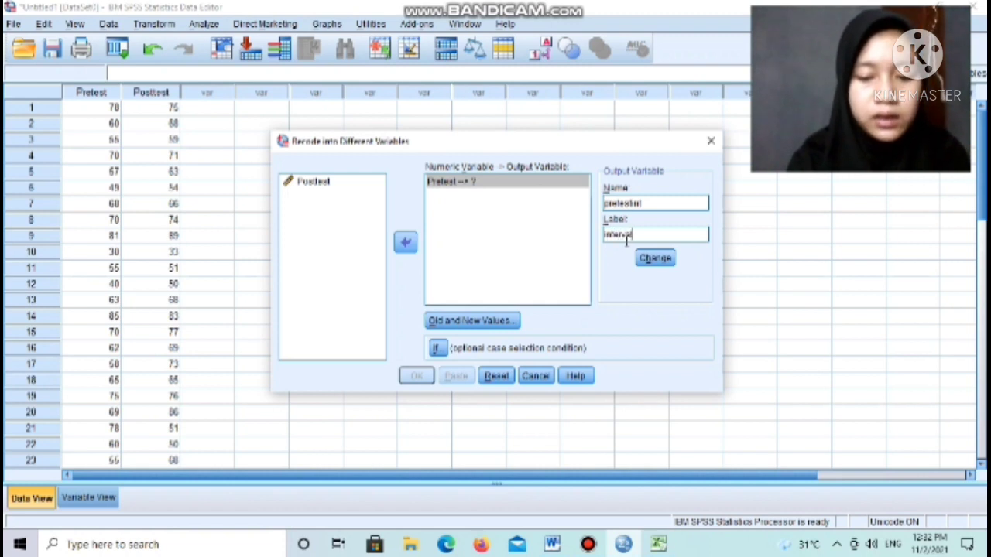
{"action": "type", "text": " pretest"}
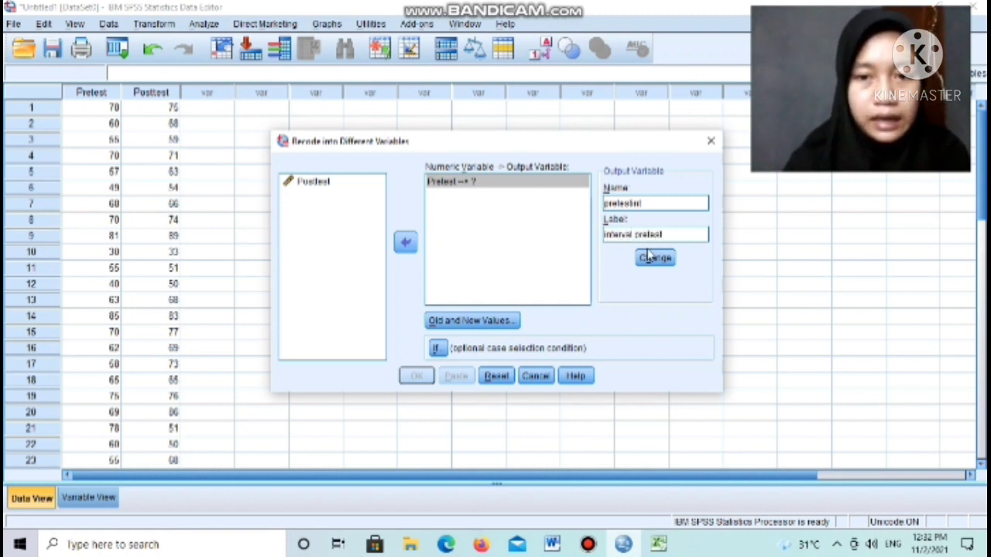
{"action": "left_click", "coordinate": [650, 258]}
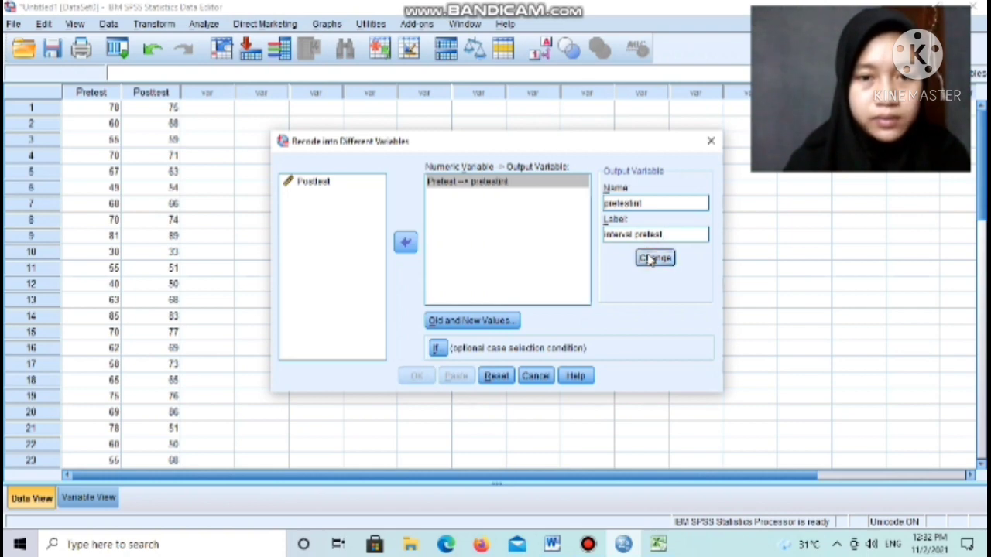
Choose a range as the old value for the Pretest recode, and consult the Pretest class intervals in the Word document.
{"action": "left_click", "coordinate": [492, 326]}
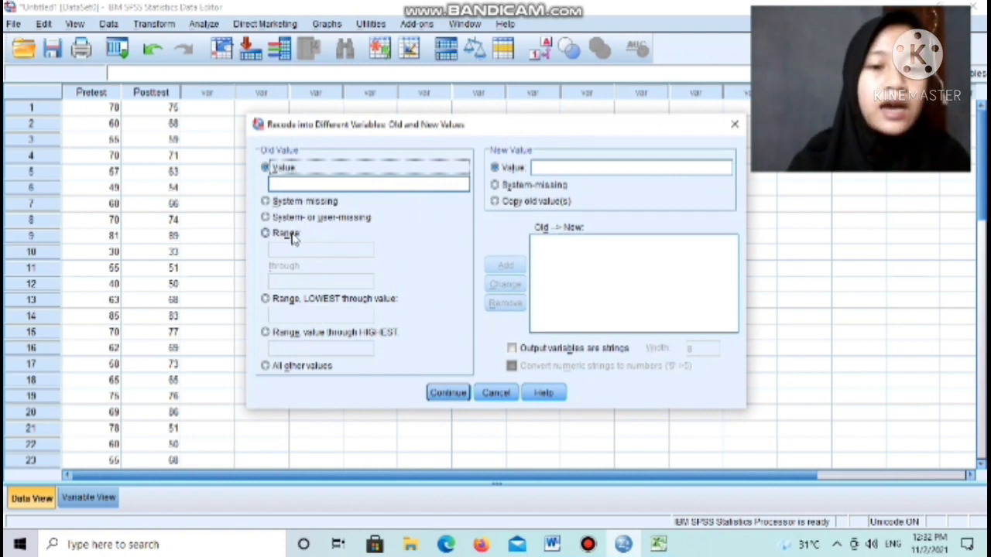
{"action": "left_click", "coordinate": [266, 234]}
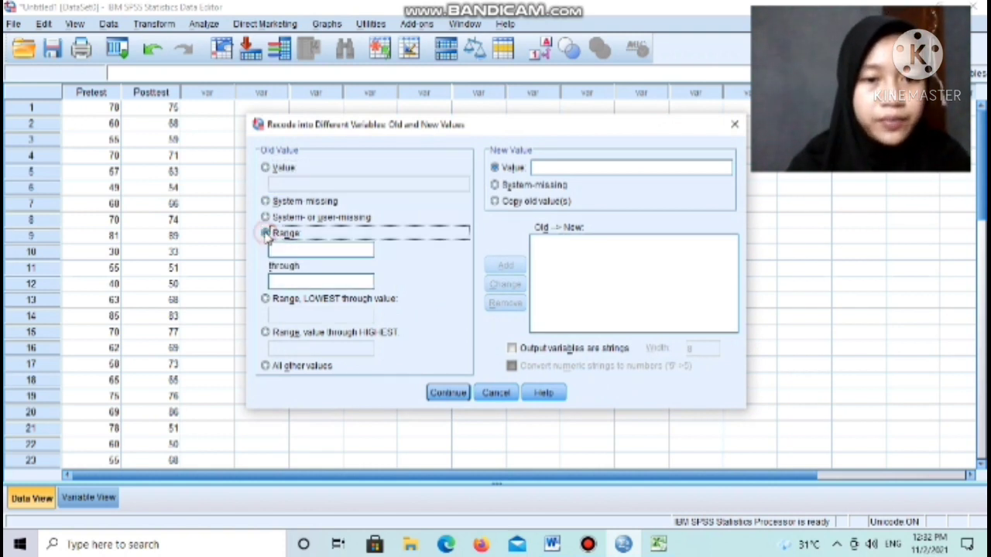
{"action": "left_click", "coordinate": [356, 250]}
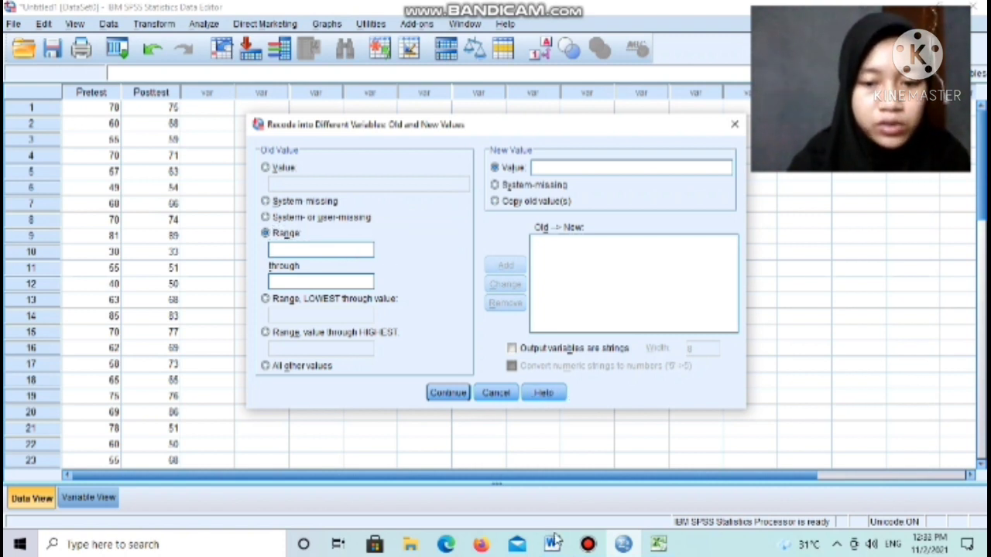
{"action": "mouse_move", "coordinate": [555, 542]}
{"action": "left_click", "coordinate": [546, 495]}
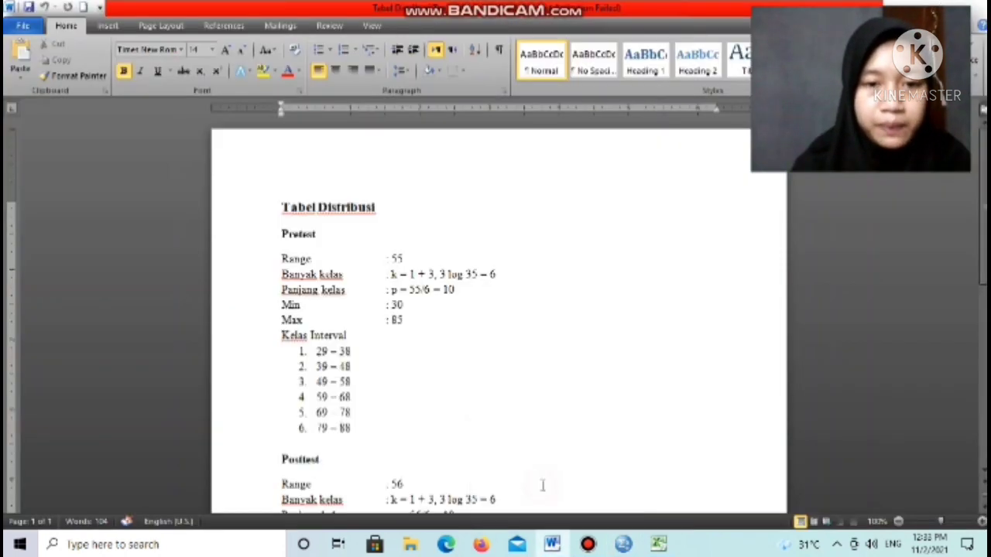
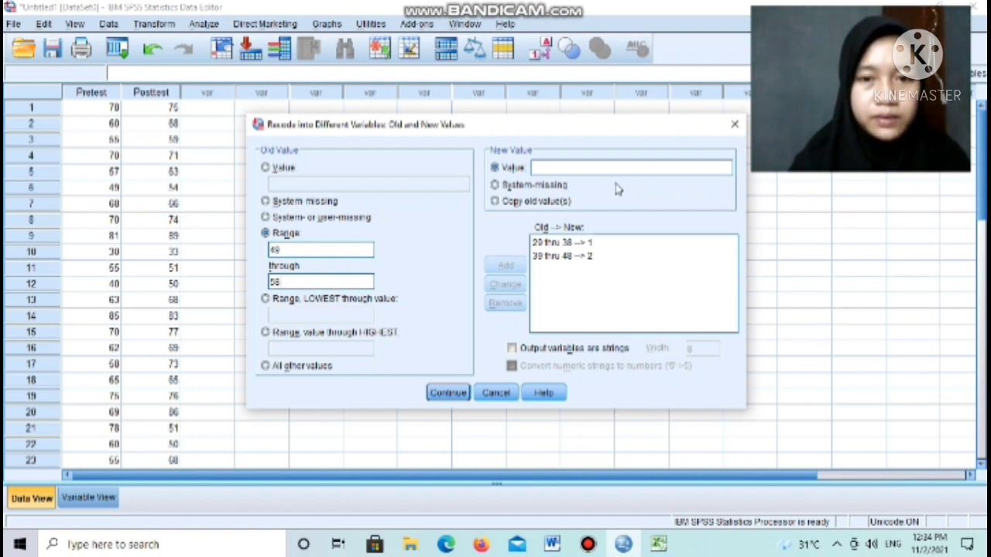
Assign new value 3 to the range 49 through 58 and add it to the recode list.
{"action": "left_click", "coordinate": [586, 166]}
{"action": "type", "text": "3"}
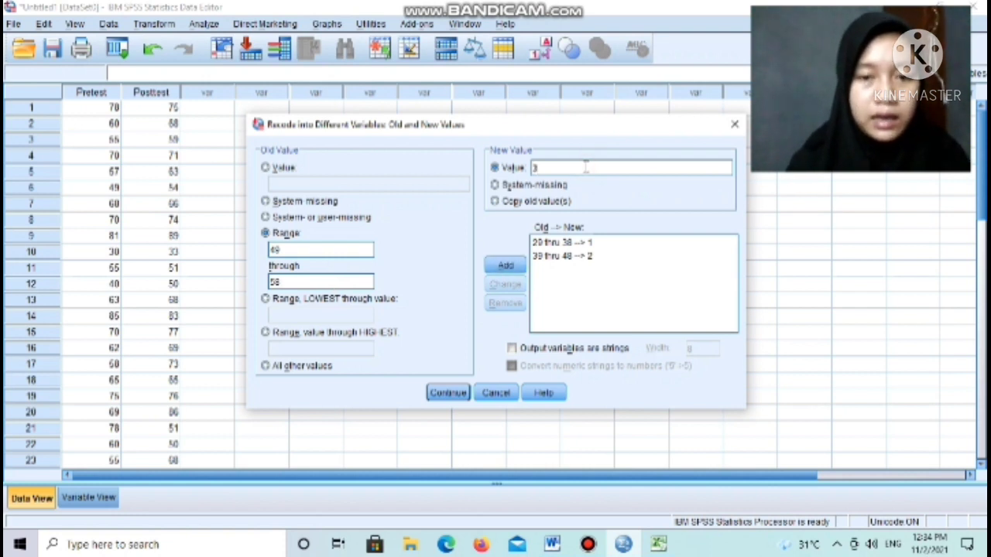
{"action": "left_click", "coordinate": [523, 264]}
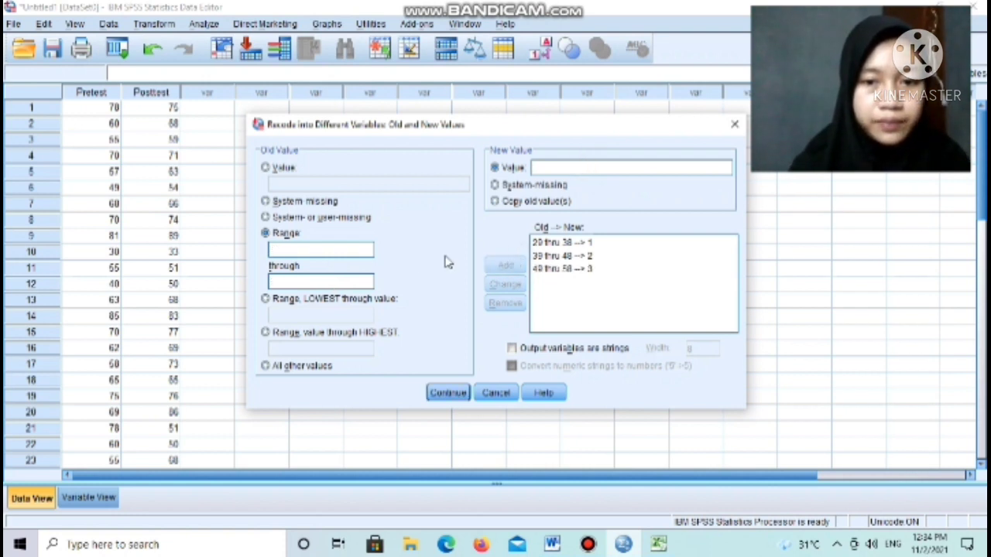
Add a recode rule mapping the range 59 through 68 to new value 4.
{"action": "left_click", "coordinate": [329, 250]}
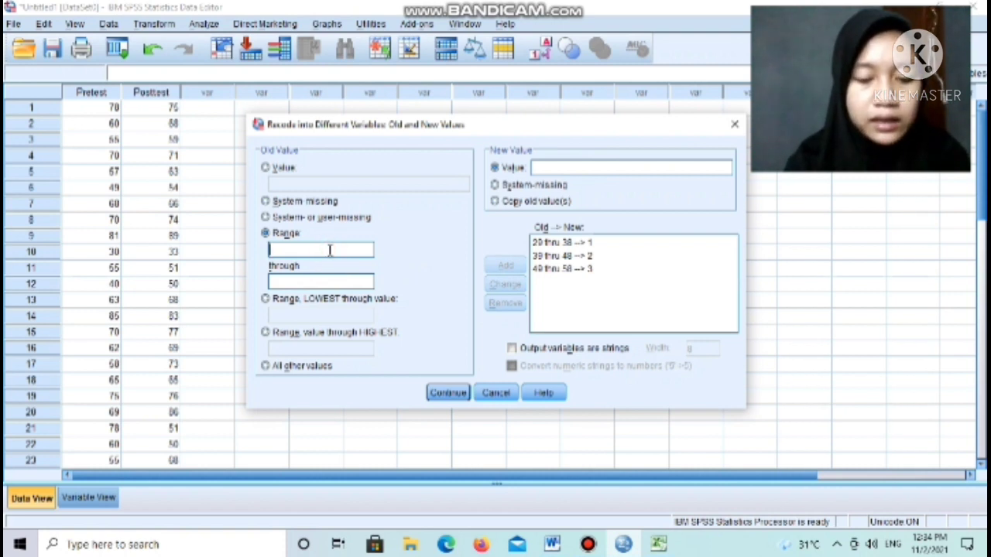
{"action": "type", "text": "59"}
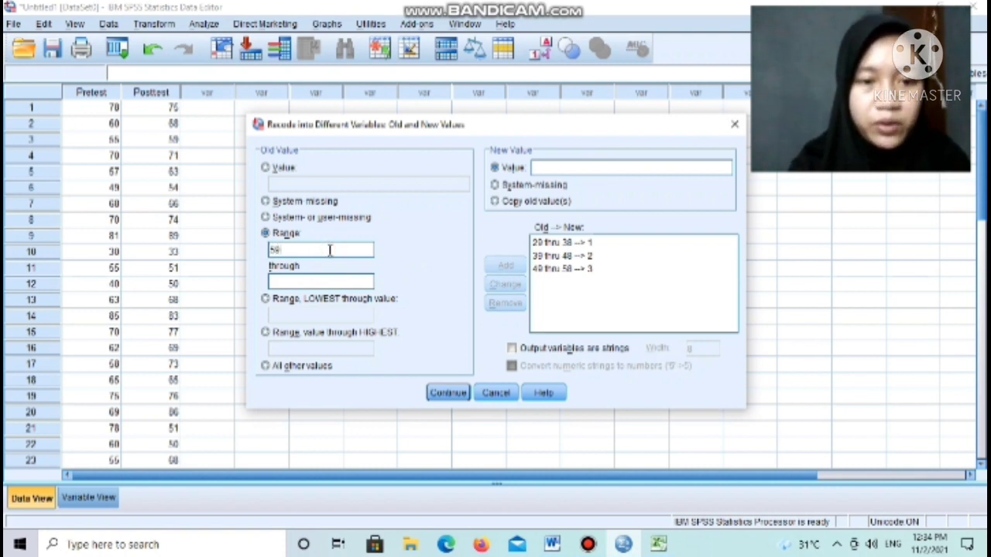
{"action": "left_click", "coordinate": [331, 284]}
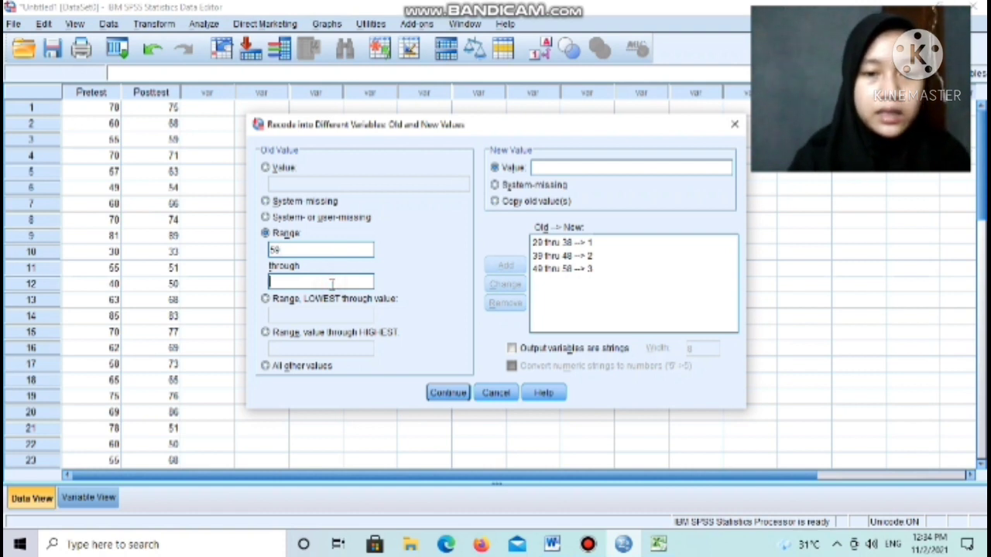
{"action": "type", "text": "68"}
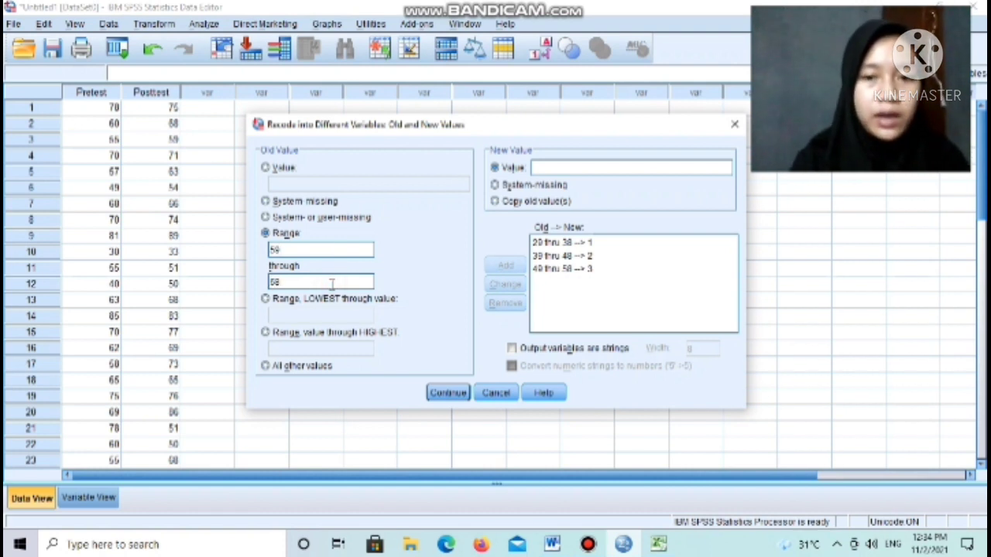
{"action": "left_click", "coordinate": [601, 168]}
{"action": "type", "text": "4"}
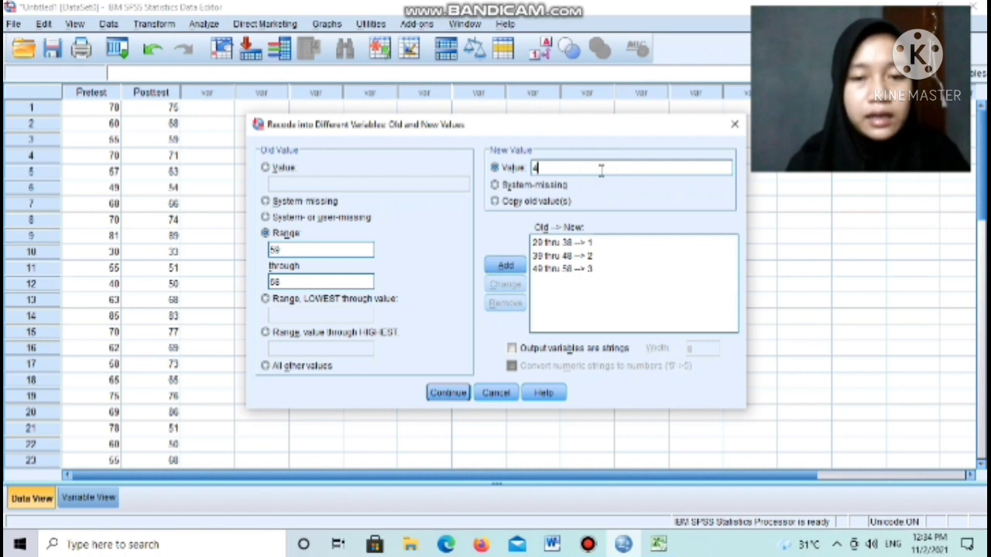
{"action": "left_click", "coordinate": [505, 265]}
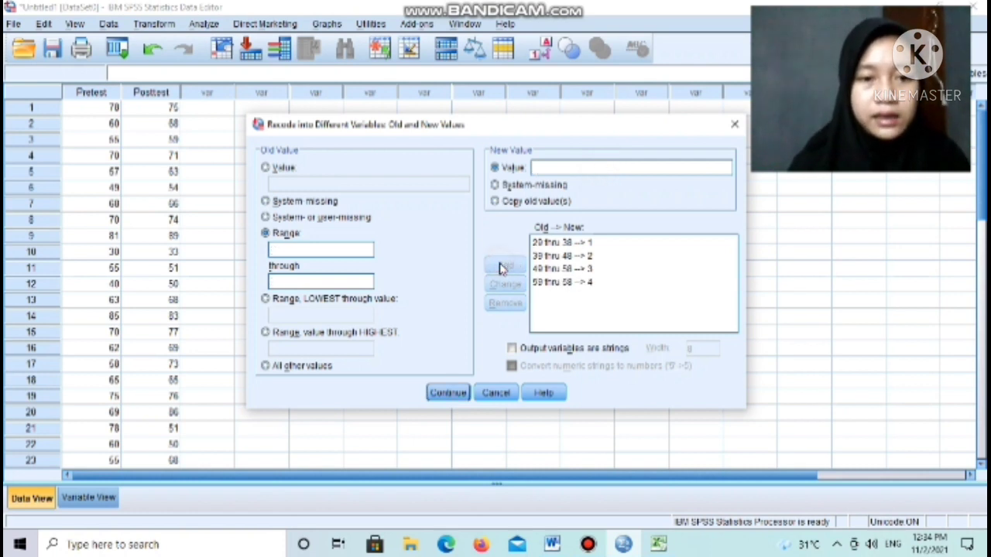
Add a recode rule mapping the Pretest range 69 through 78 to new value 5.
{"action": "left_click", "coordinate": [337, 251]}
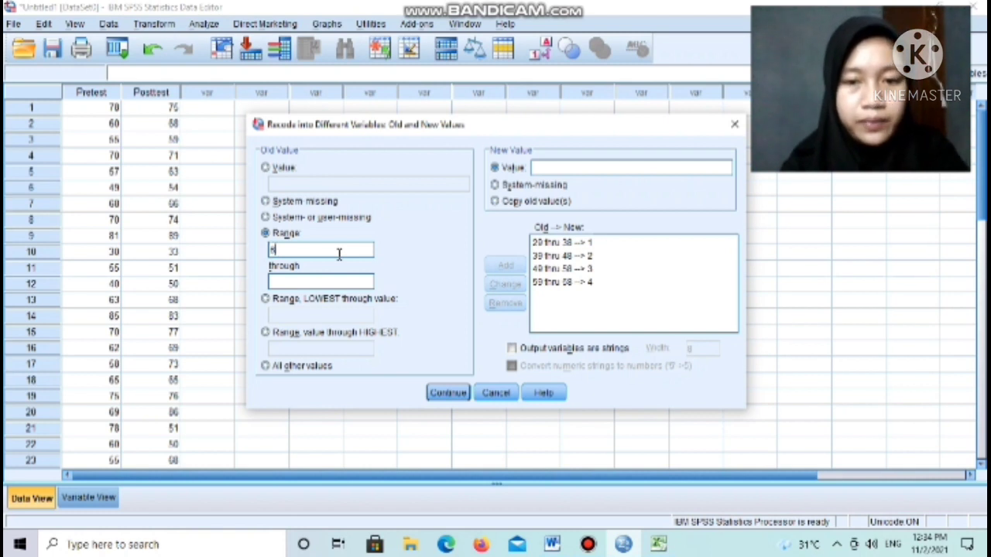
{"action": "left_click", "coordinate": [336, 283]}
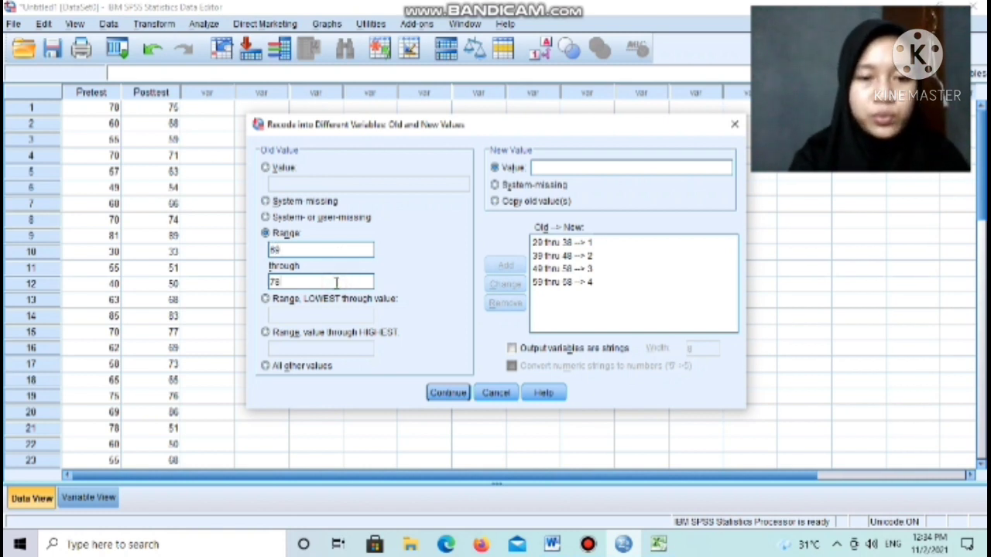
{"action": "left_click", "coordinate": [534, 168]}
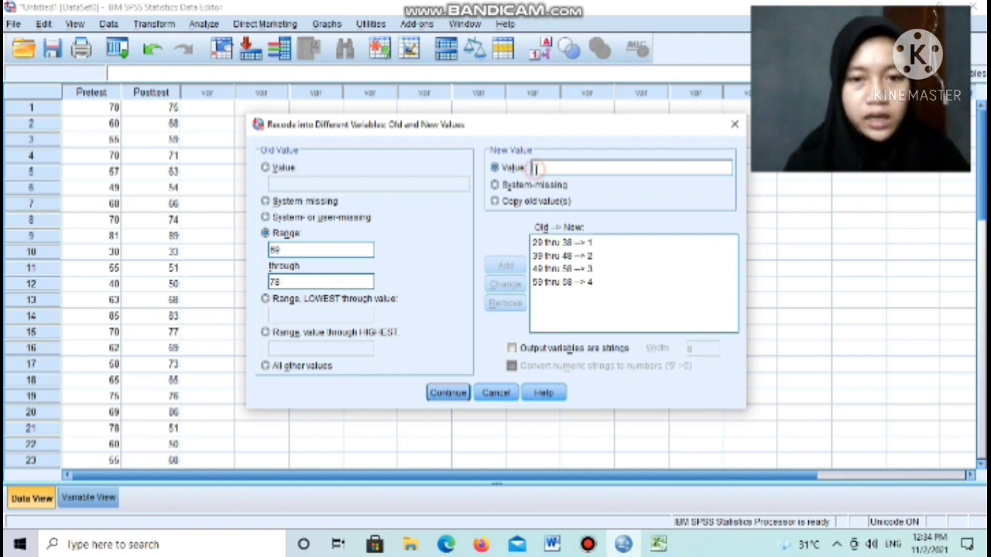
{"action": "type", "text": "5"}
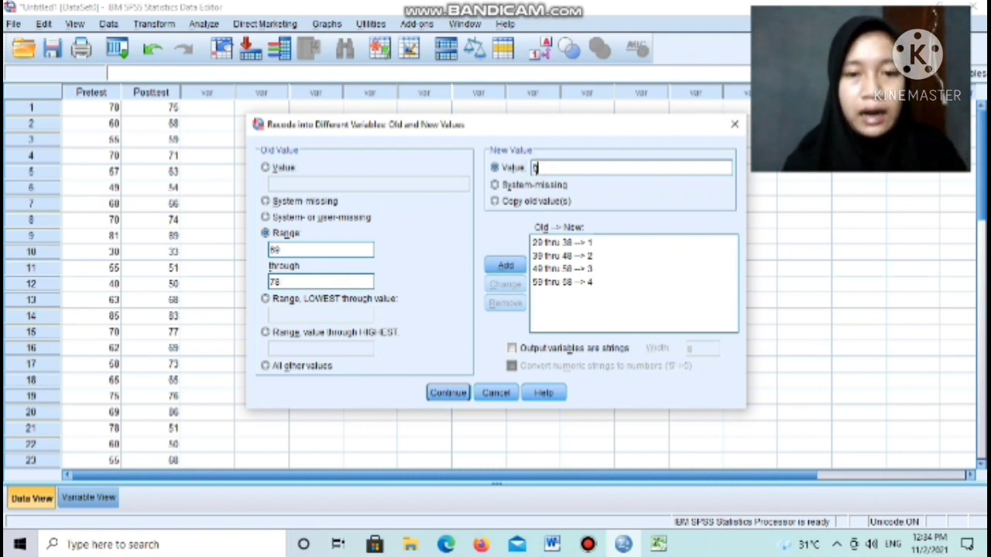
{"action": "left_click", "coordinate": [520, 265]}
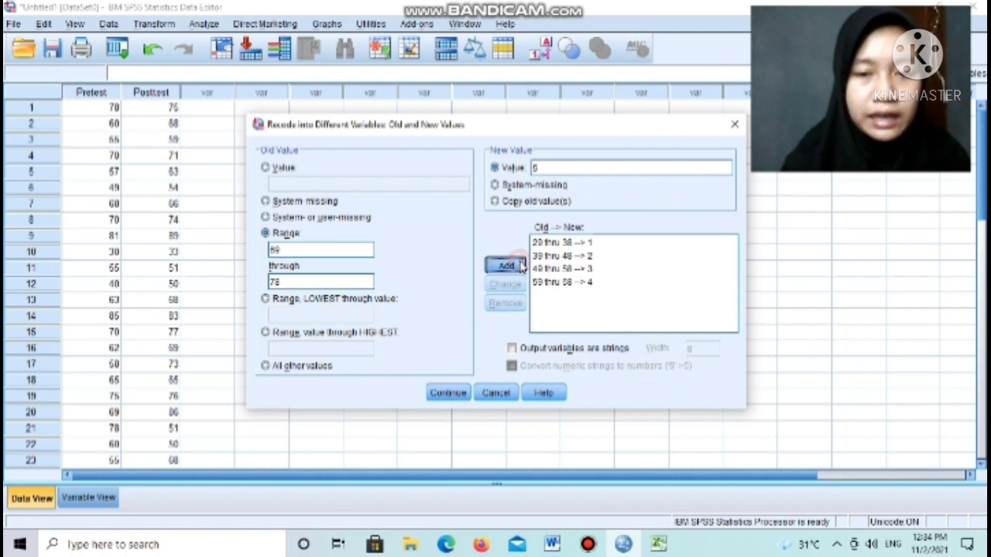
Add a recode rule mapping the Pretest range 79 through 88 to new value 6.
{"action": "left_click", "coordinate": [307, 251]}
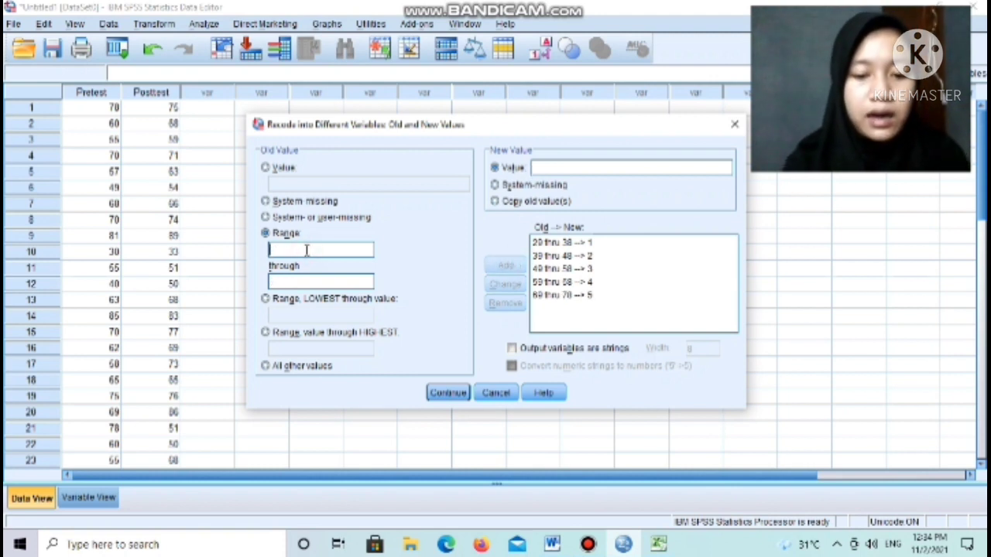
{"action": "type", "text": "79"}
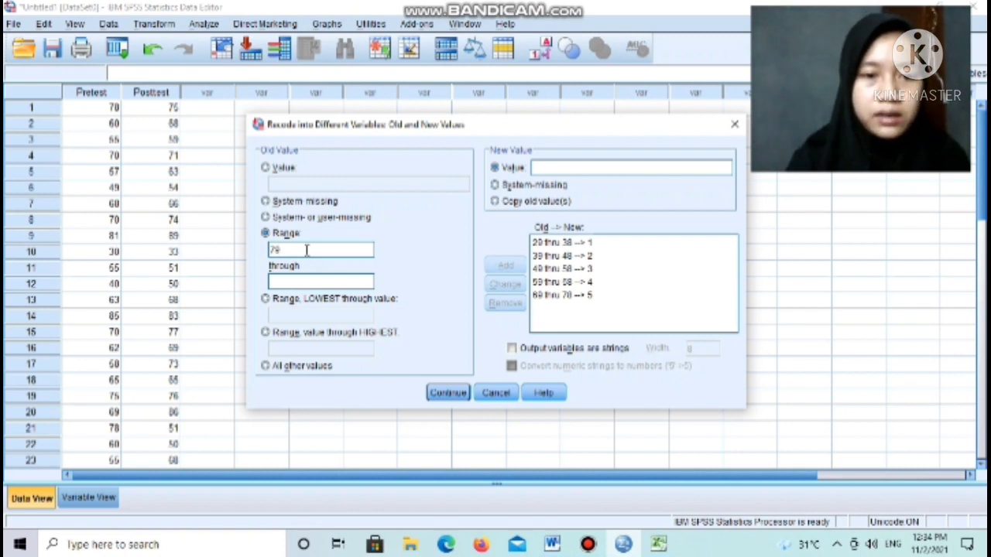
{"action": "left_click", "coordinate": [294, 285]}
{"action": "type", "text": "88"}
{"action": "left_click", "coordinate": [541, 169]}
{"action": "type", "text": "6"}
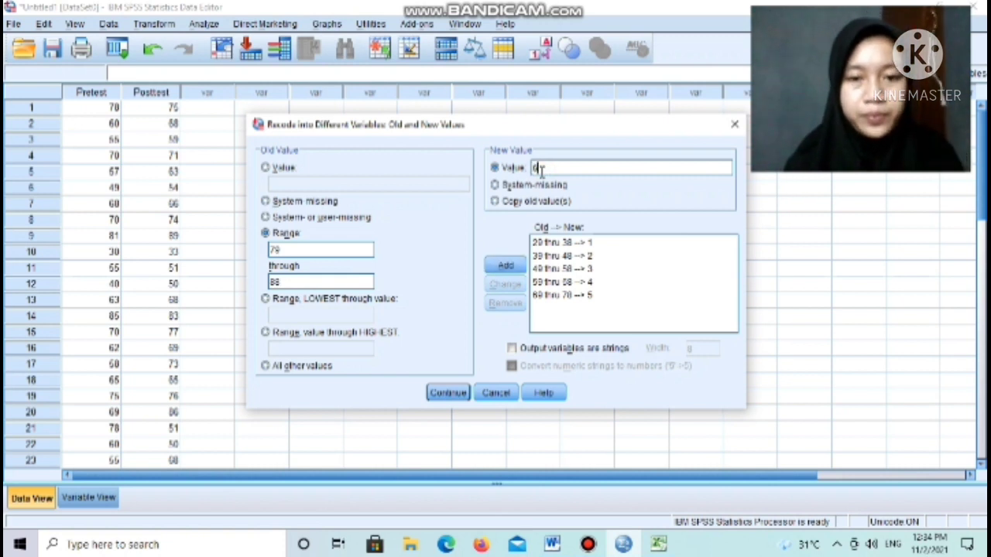
{"action": "left_click", "coordinate": [514, 265]}
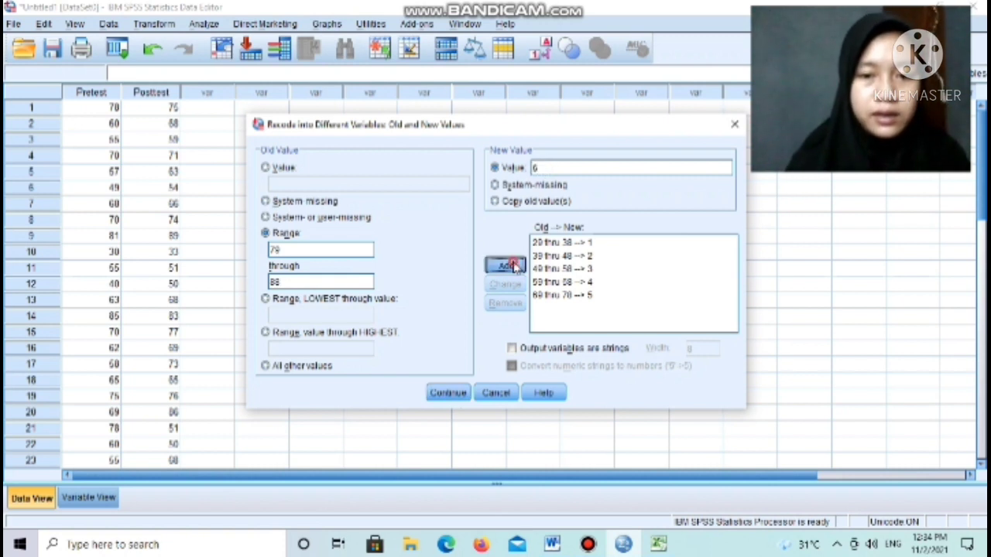
Run the Pretest recode into pretestint and close the resulting output viewer without saving it.
{"action": "left_click", "coordinate": [453, 399]}
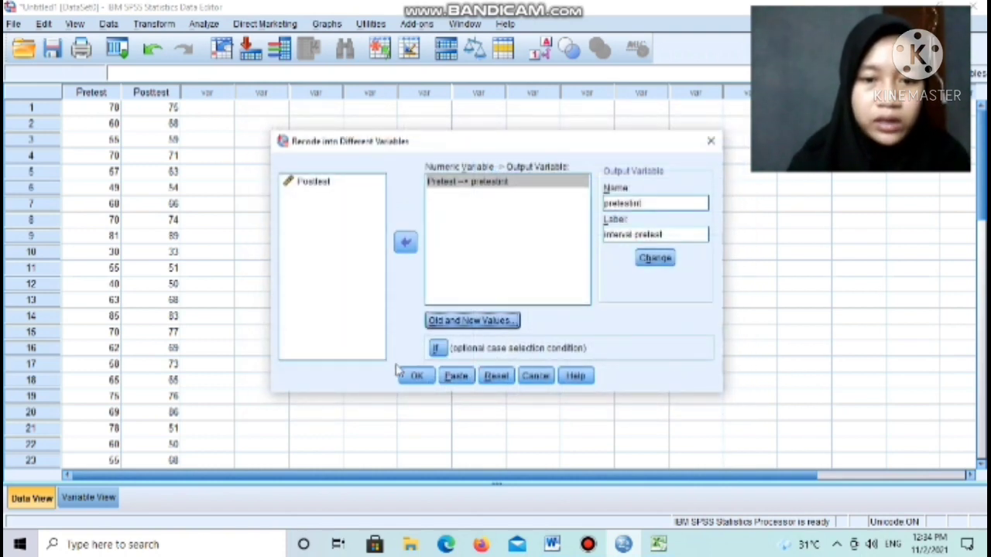
{"action": "left_click", "coordinate": [417, 377]}
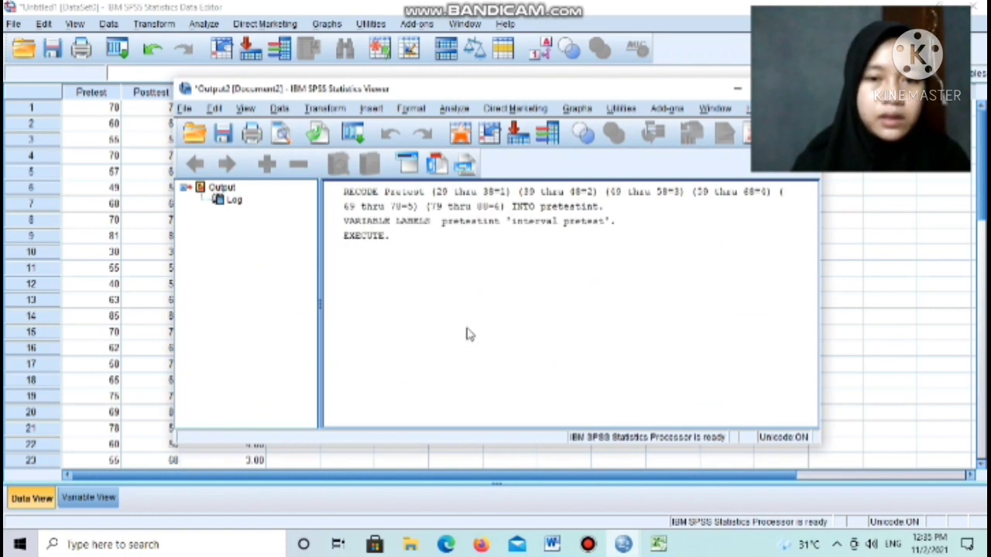
{"action": "left_click_drag", "start_coordinate": [662, 94], "coordinate": [555, 101]}
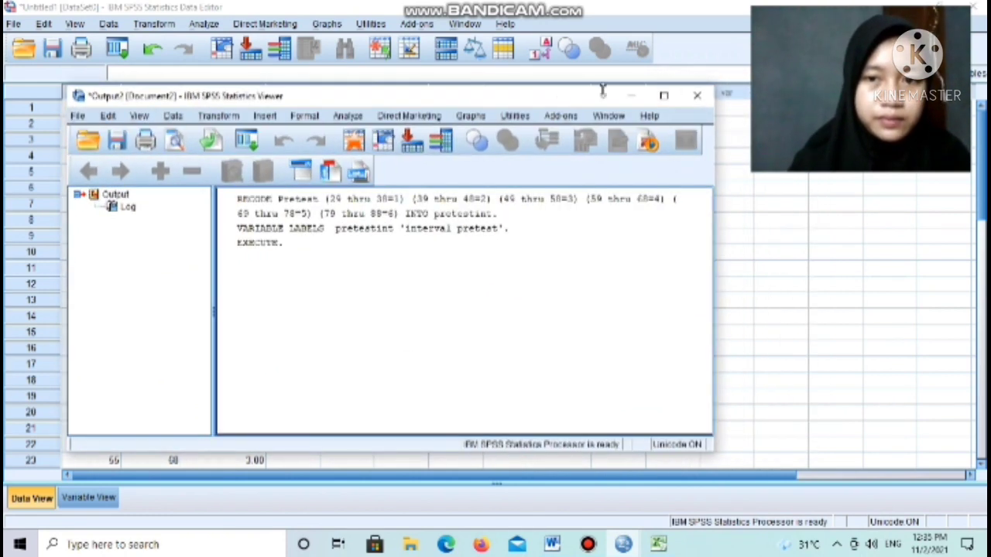
{"action": "left_click", "coordinate": [700, 96]}
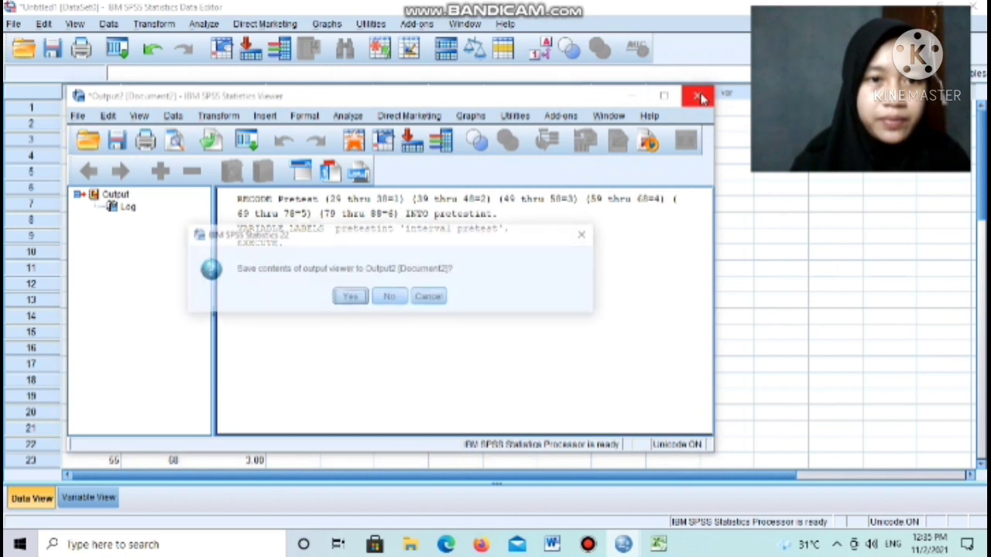
{"action": "left_click", "coordinate": [389, 298]}
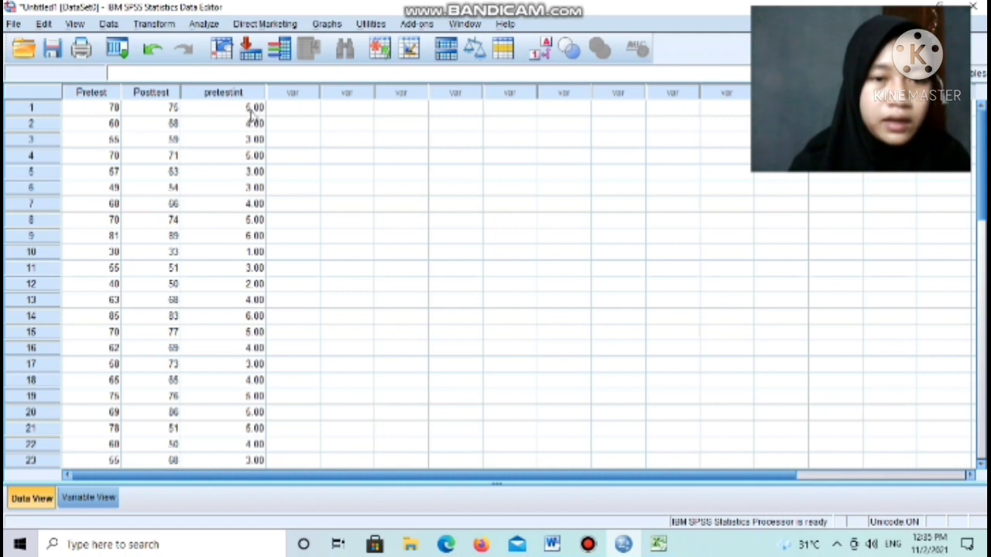
Set the decimals of the pretestint variable to 0 in its variable definition.
{"action": "left_click", "coordinate": [92, 501]}
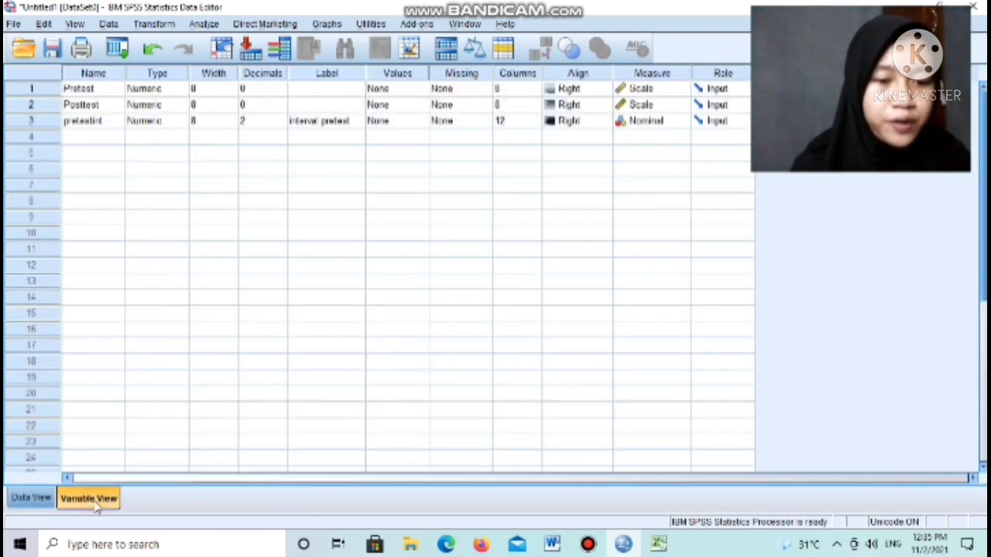
{"action": "left_click", "coordinate": [267, 124]}
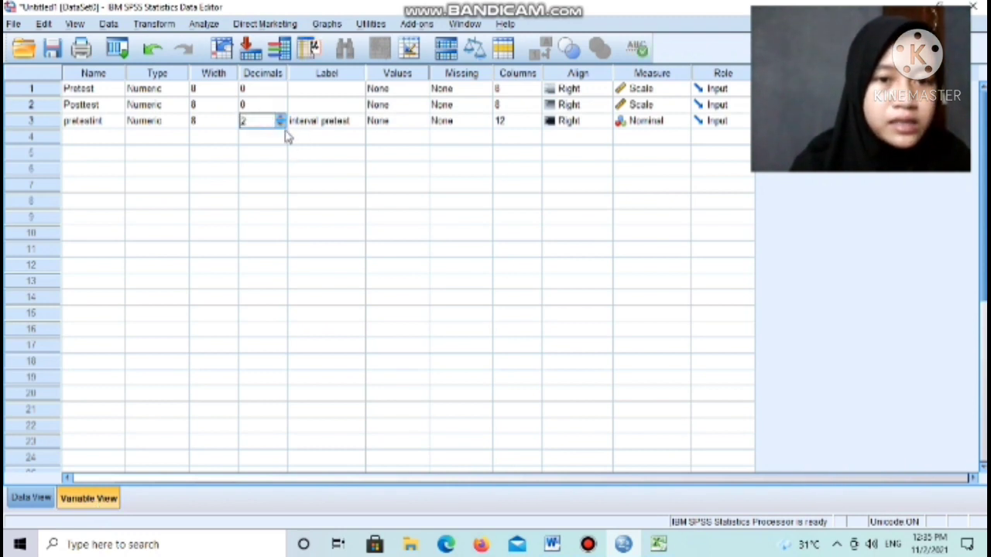
{"action": "left_click", "coordinate": [281, 125]}
{"action": "left_click", "coordinate": [281, 124]}
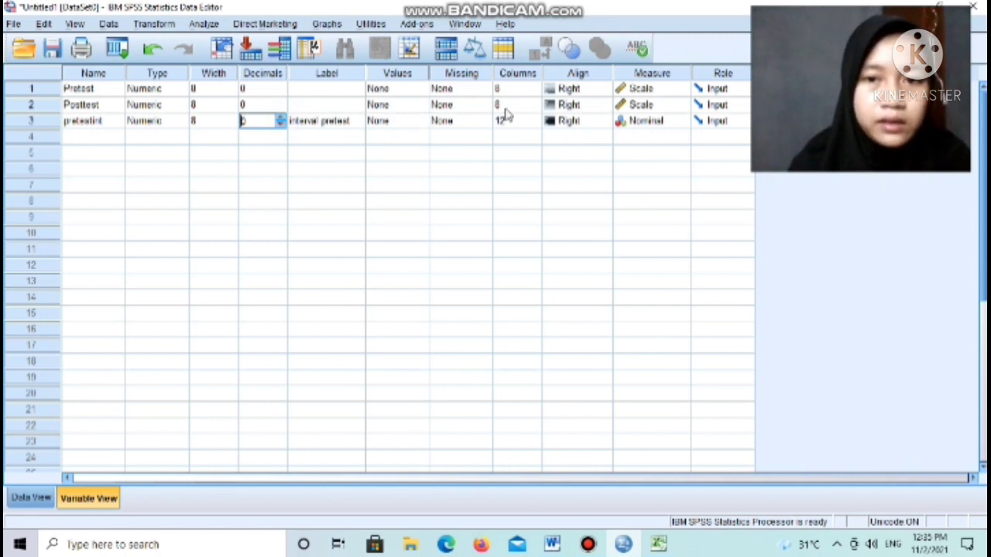
Open the value labels of pretestint and add the label "29-38" for value 1.
{"action": "left_click", "coordinate": [409, 124]}
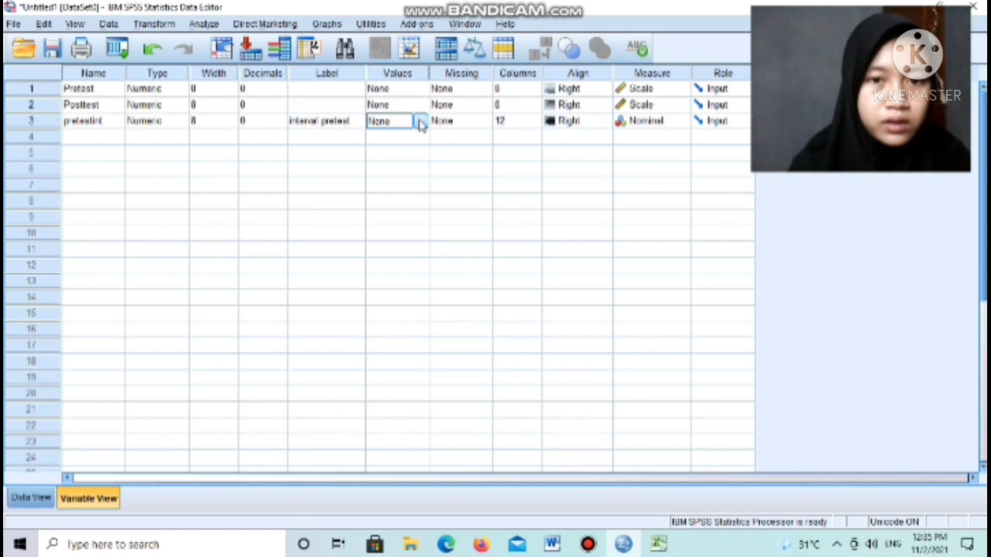
{"action": "left_click", "coordinate": [419, 122]}
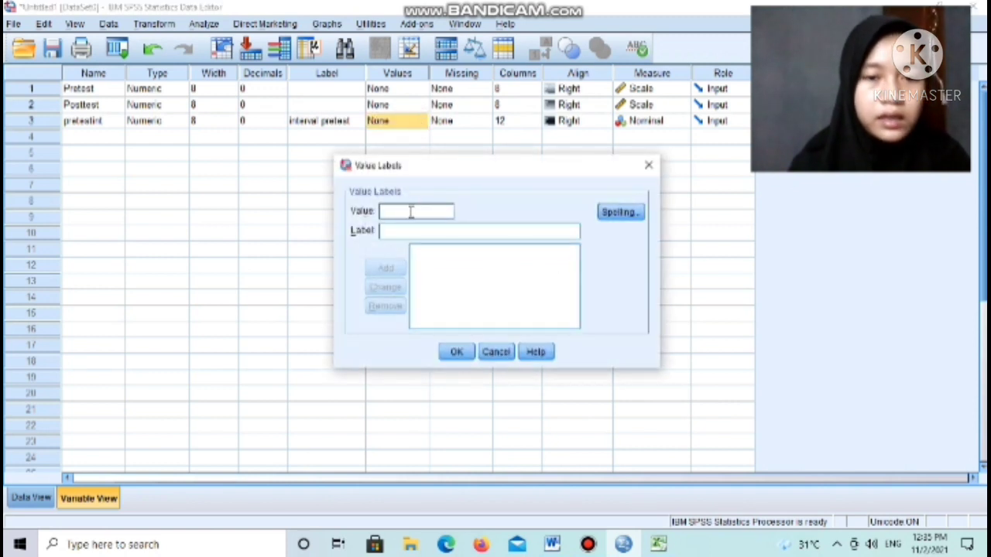
{"action": "type", "text": "1"}
{"action": "left_click", "coordinate": [395, 233]}
{"action": "type", "text": "20-"}
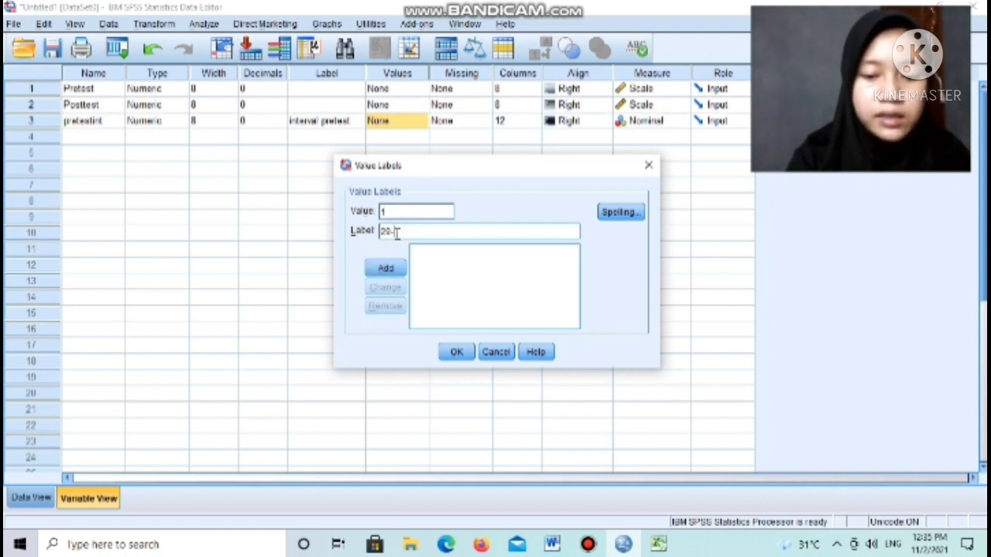
{"action": "type", "text": "30"}
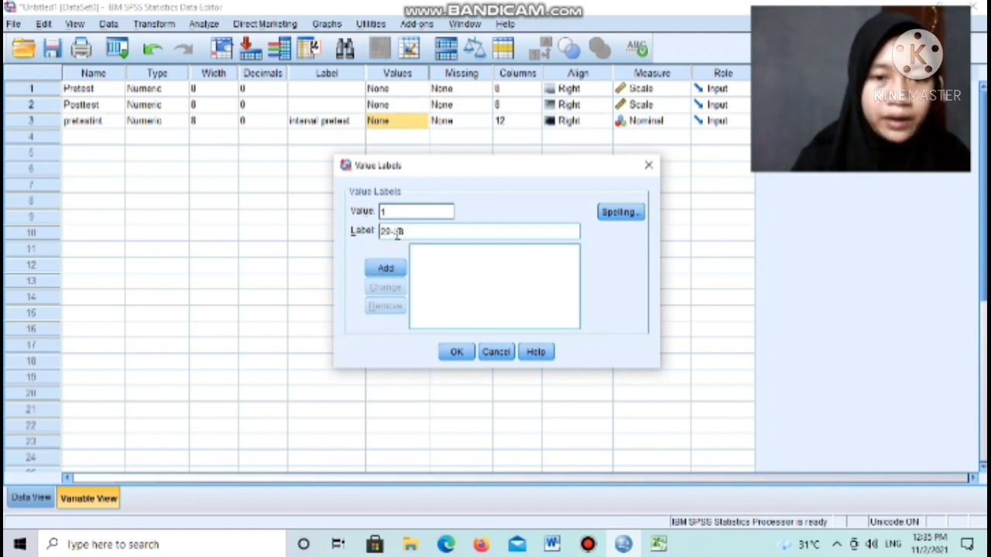
{"action": "left_click", "coordinate": [387, 268]}
Add the value label "39-48" for value 2 of pretestint.
{"action": "left_click", "coordinate": [388, 212]}
{"action": "type", "text": "2"}
{"action": "left_click", "coordinate": [387, 231]}
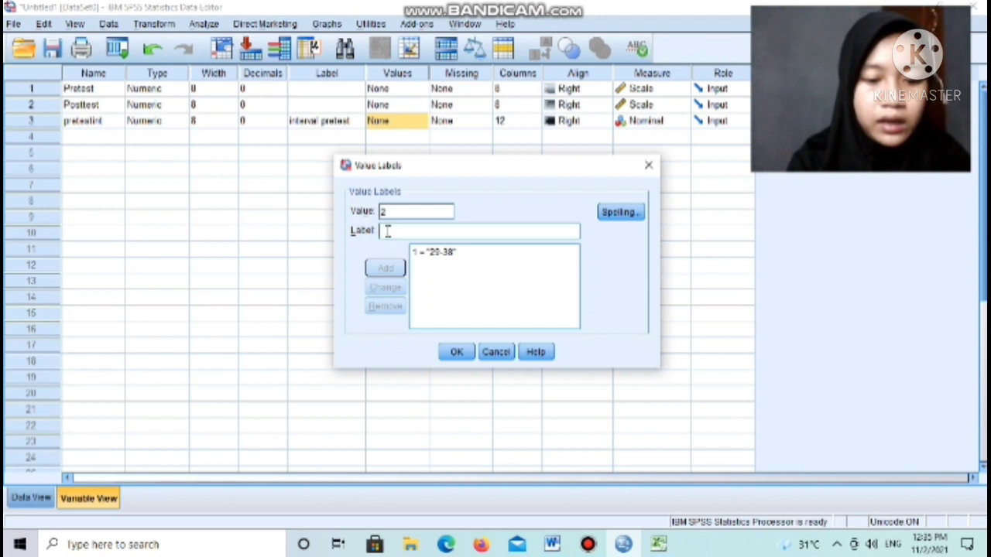
{"action": "type", "text": "3"}
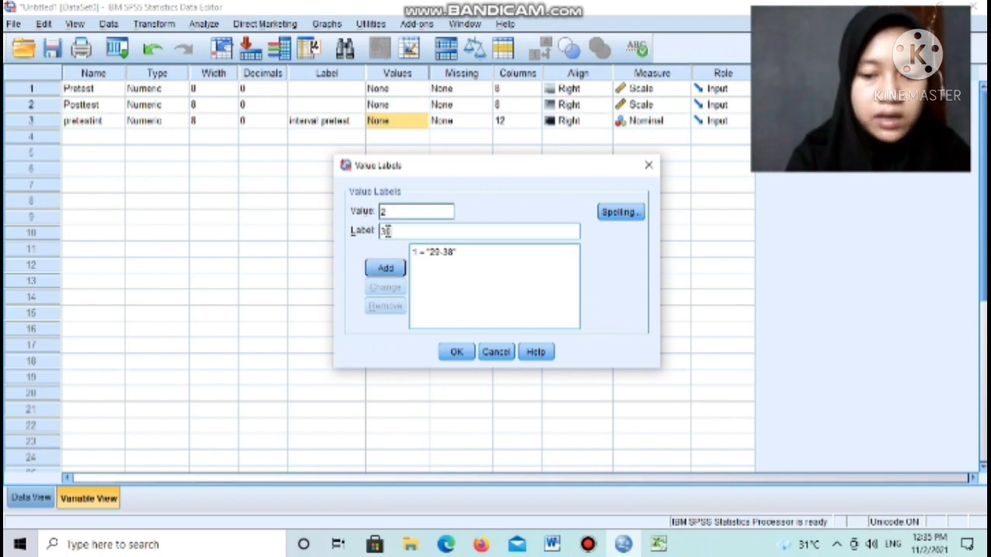
{"action": "type", "text": "9-48"}
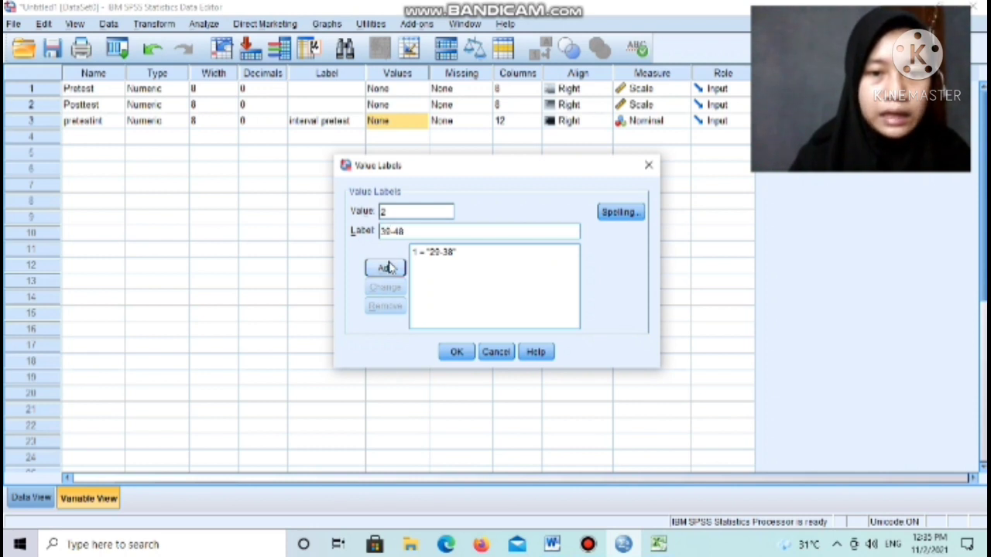
{"action": "left_click", "coordinate": [387, 268]}
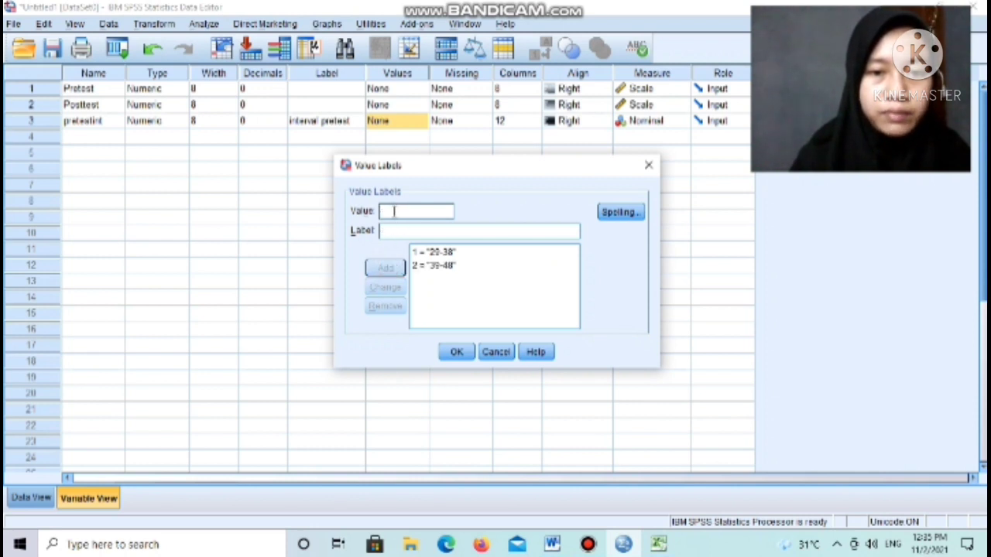
Add the value label "49-58" for value 3 of pretestint.
{"action": "left_click", "coordinate": [391, 231]}
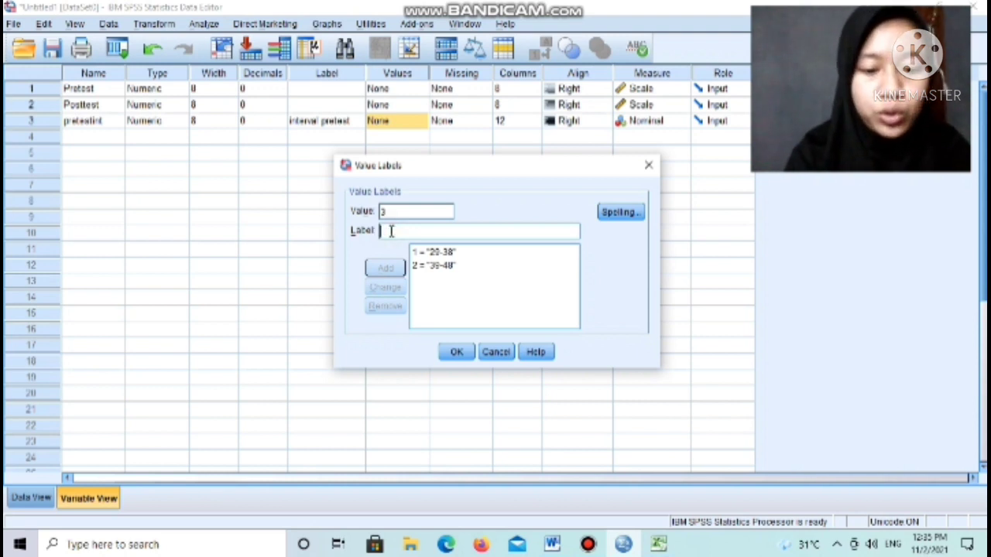
{"action": "type", "text": "49"}
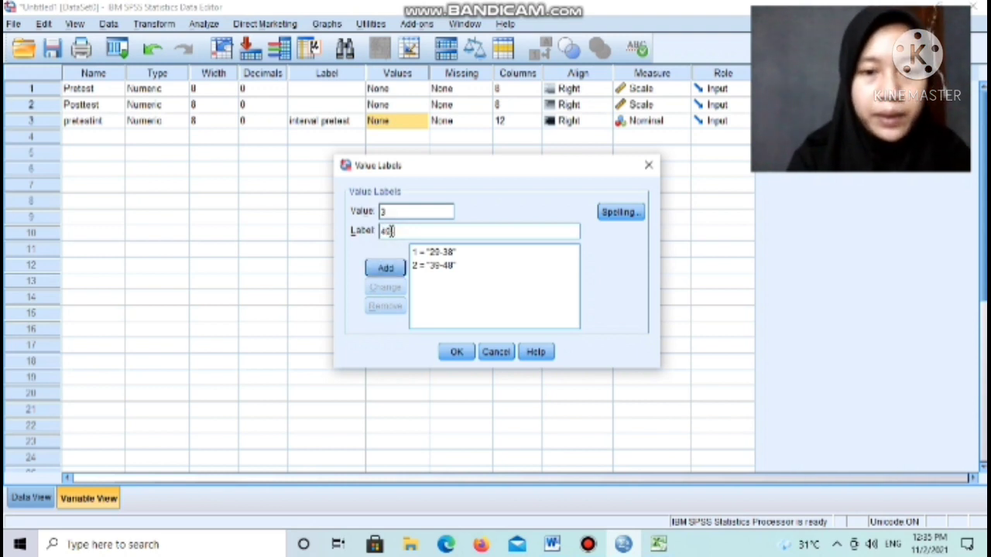
{"action": "type", "text": "-58"}
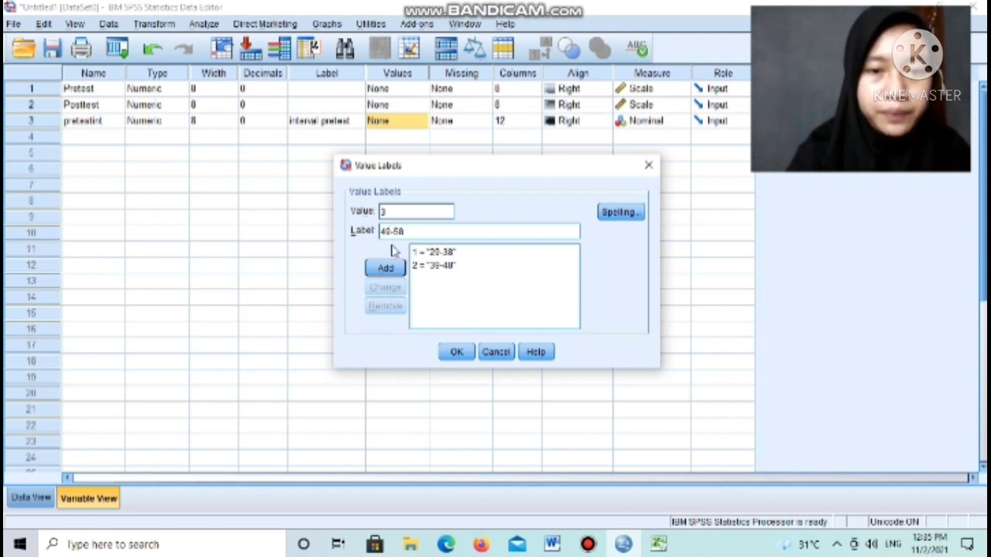
{"action": "left_click", "coordinate": [387, 267]}
Add the value label "59-68" for value 4 of pretestint.
{"action": "left_click", "coordinate": [390, 214]}
{"action": "type", "text": "4"}
{"action": "left_click", "coordinate": [386, 233]}
{"action": "type", "text": "5"}
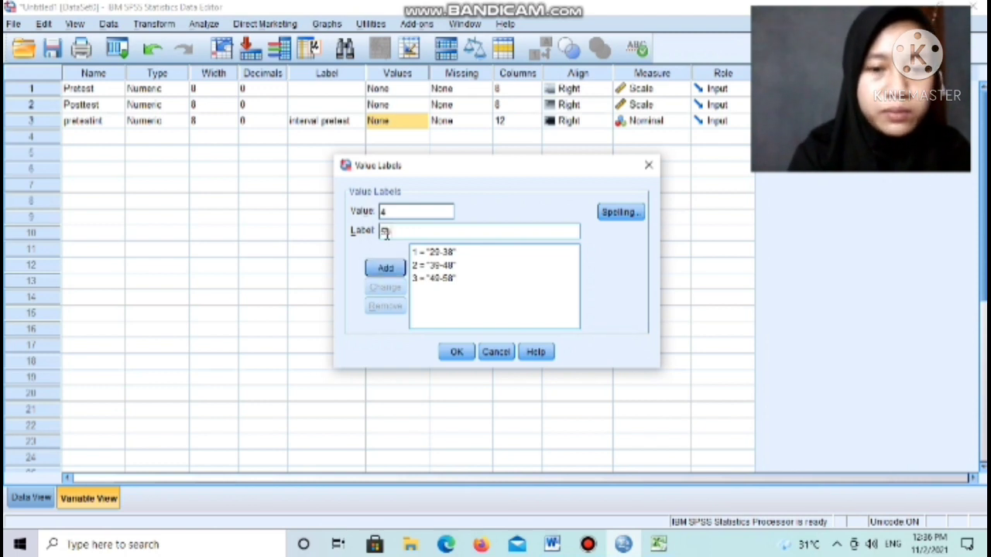
{"action": "type", "text": "9-69"}
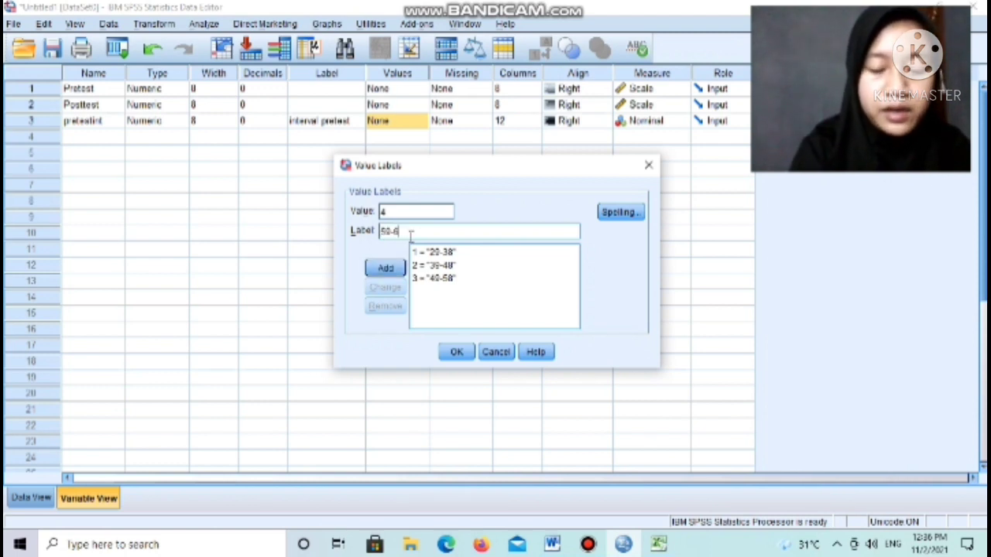
{"action": "left_click", "coordinate": [391, 271]}
Add the value label "69-78" for value 5 of pretestint.
{"action": "left_click", "coordinate": [386, 211]}
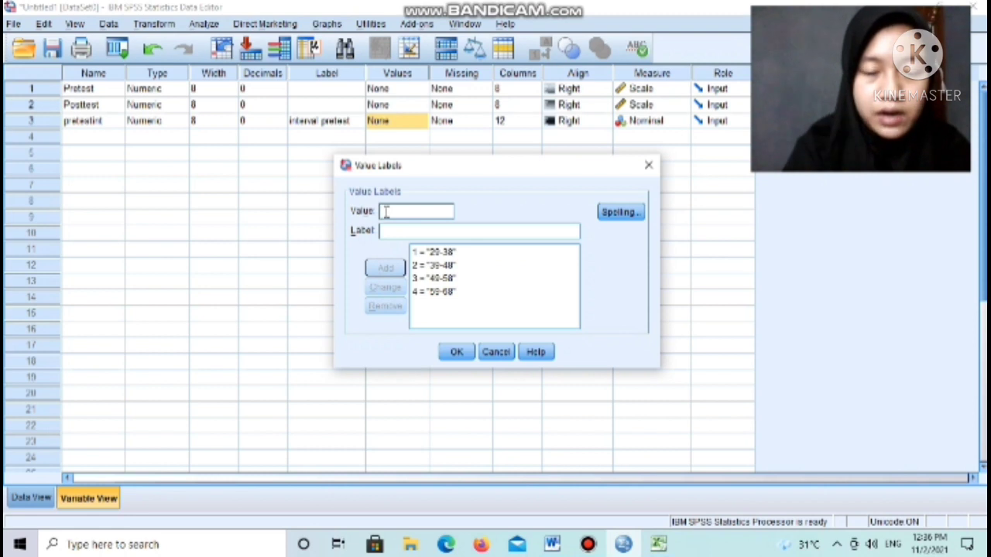
{"action": "type", "text": "5"}
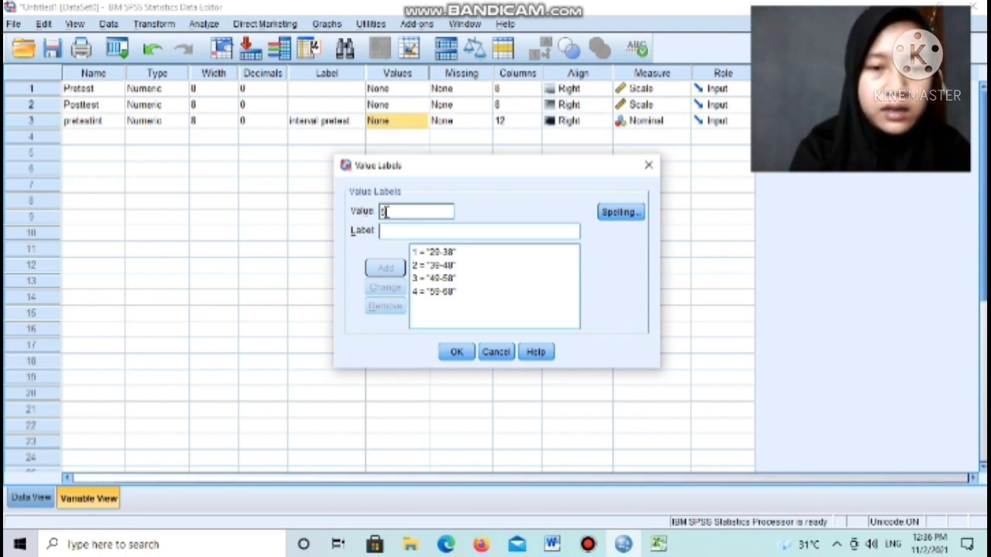
{"action": "left_click", "coordinate": [385, 230]}
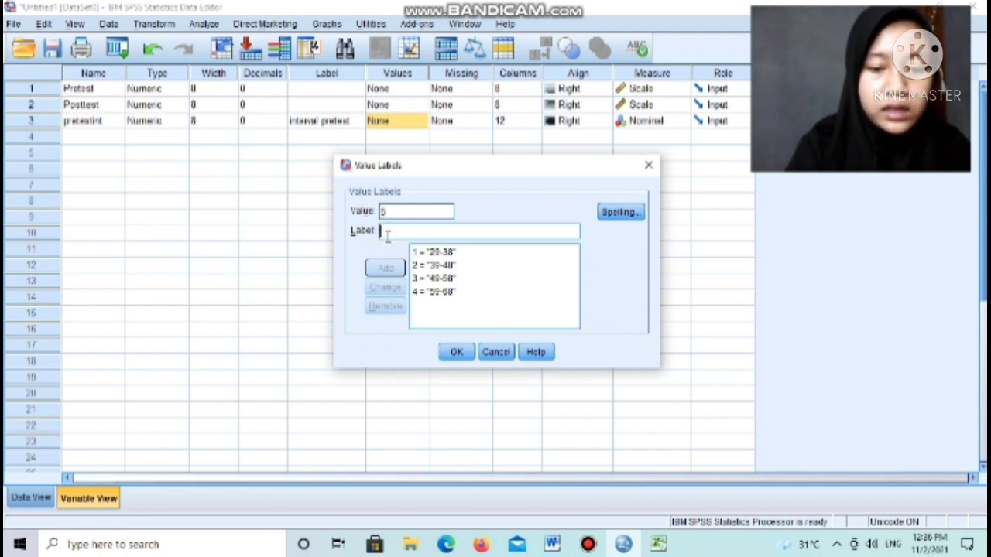
{"action": "type", "text": "69-78"}
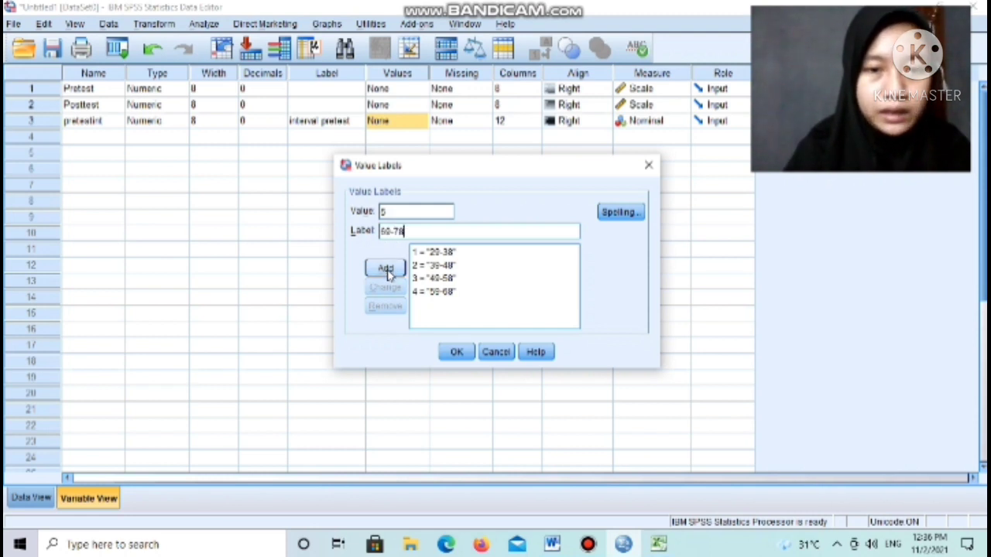
{"action": "left_click", "coordinate": [386, 268]}
Add the value label "79-88" for value 6 of pretestint and apply the value labels.
{"action": "left_click", "coordinate": [389, 212]}
{"action": "type", "text": "6"}
{"action": "left_click", "coordinate": [384, 231]}
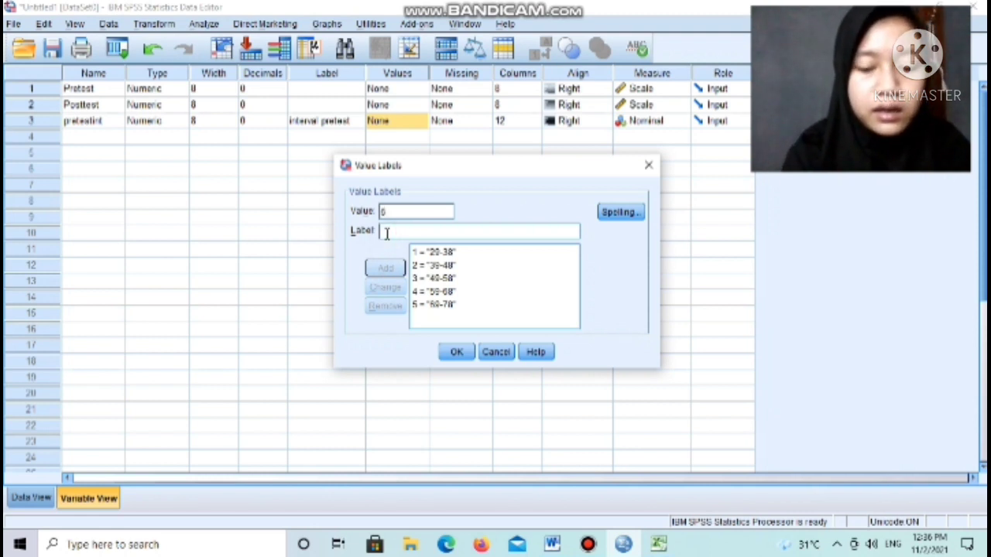
{"action": "type", "text": "7"}
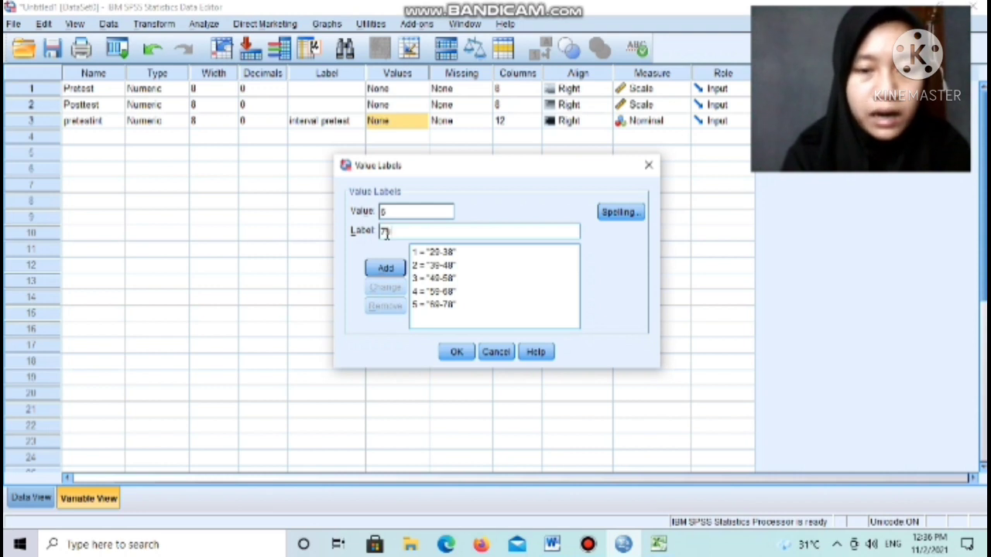
{"action": "type", "text": "9-88"}
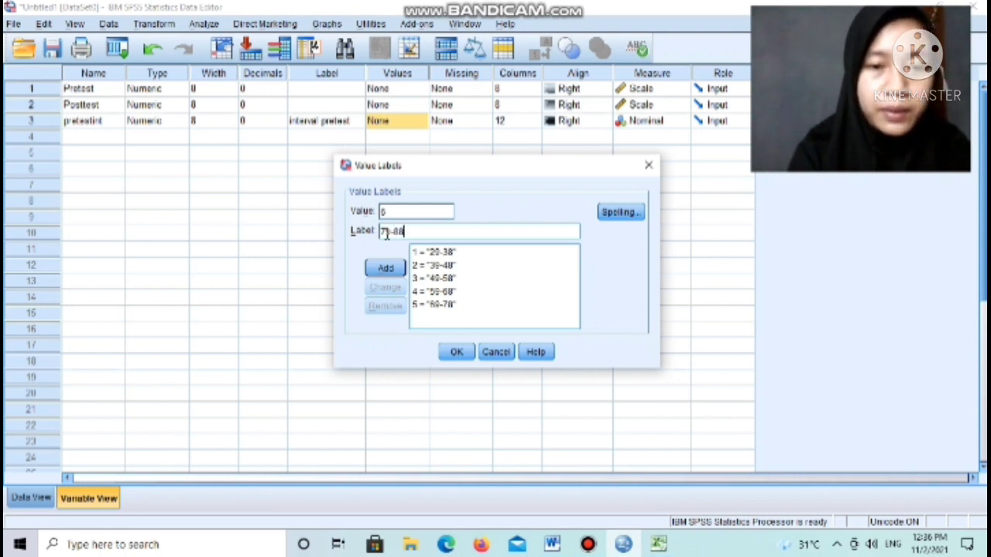
{"action": "left_click", "coordinate": [385, 267]}
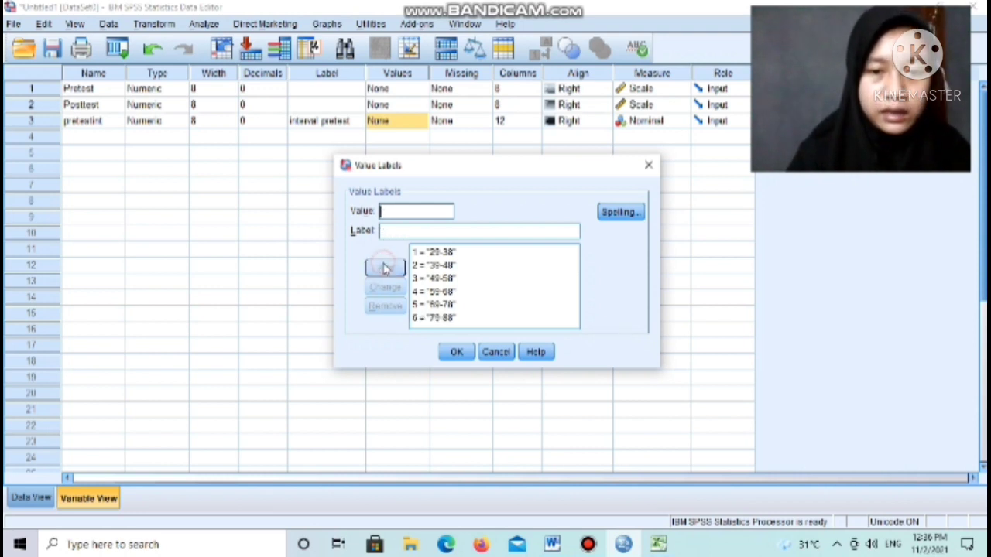
{"action": "left_click", "coordinate": [455, 356]}
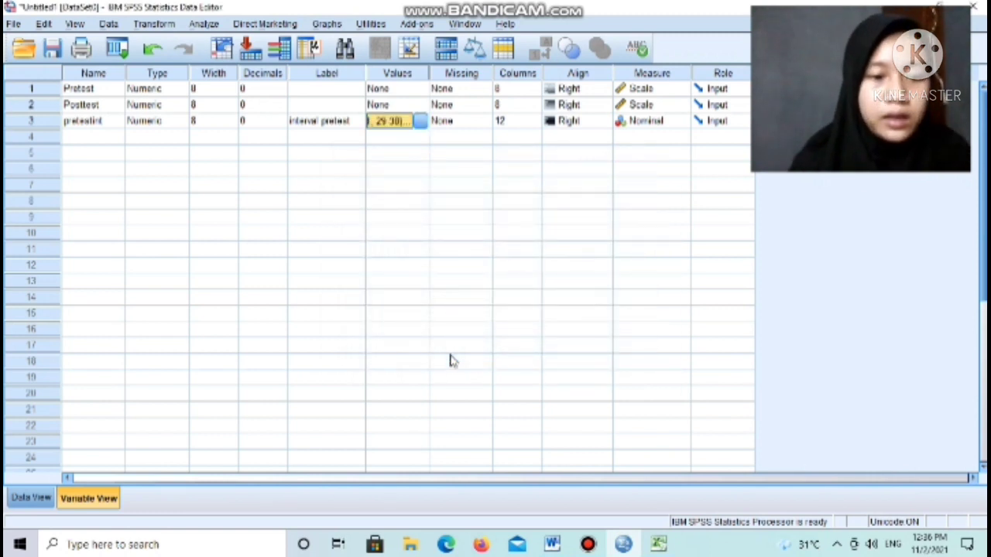
Open the Frequencies analysis from the data view and replace Pretest and Posttest with interval pretest as the analysed variable.
{"action": "left_click", "coordinate": [41, 500]}
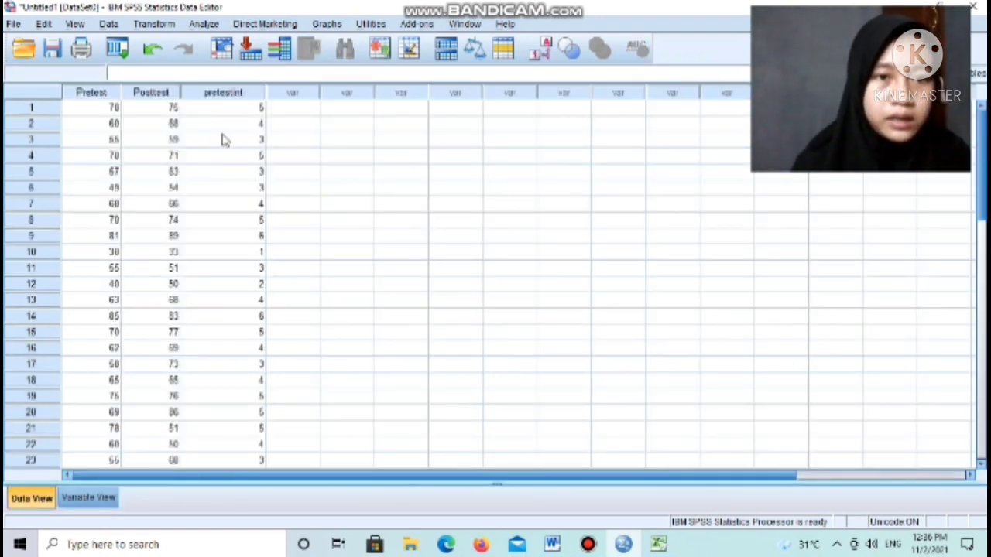
{"action": "left_click", "coordinate": [203, 24]}
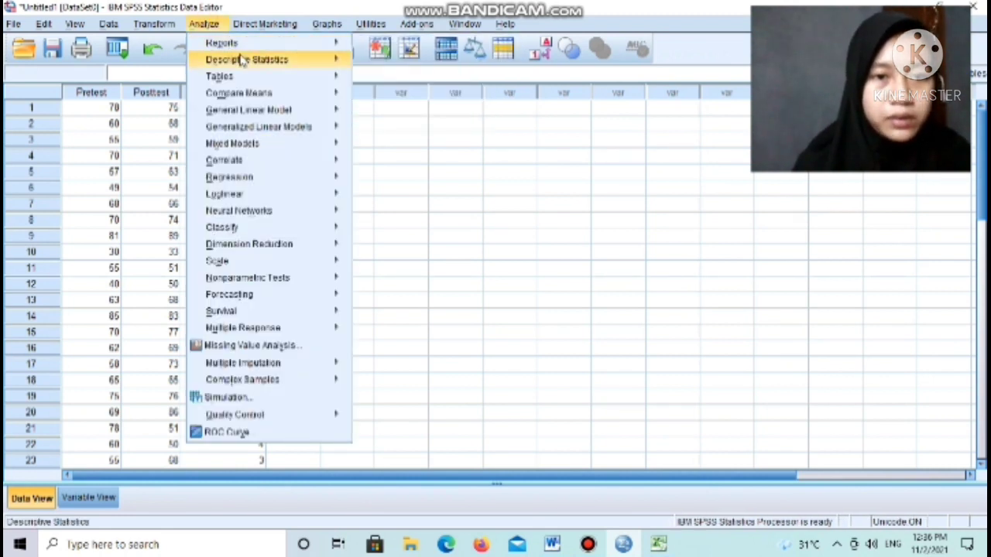
{"action": "mouse_move", "coordinate": [274, 58]}
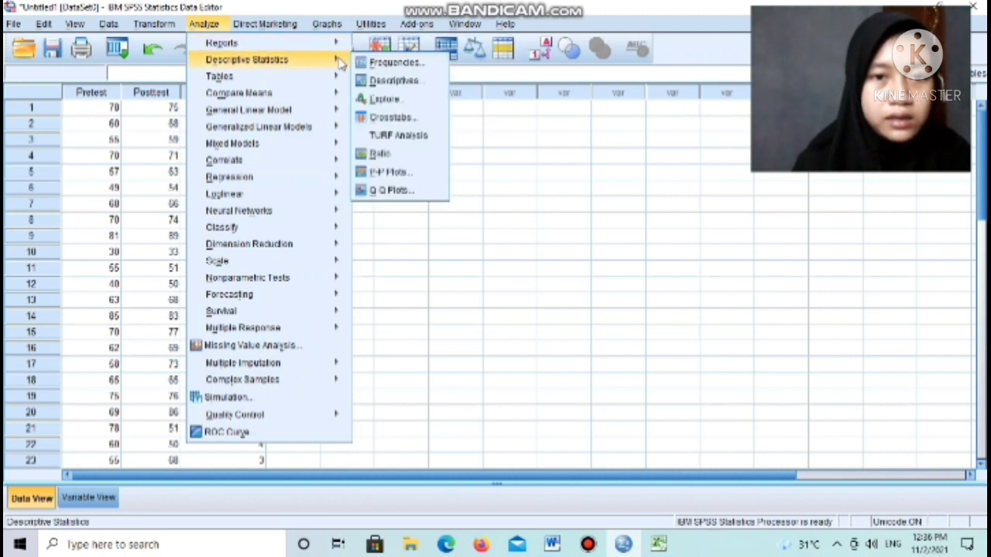
{"action": "left_click", "coordinate": [368, 65]}
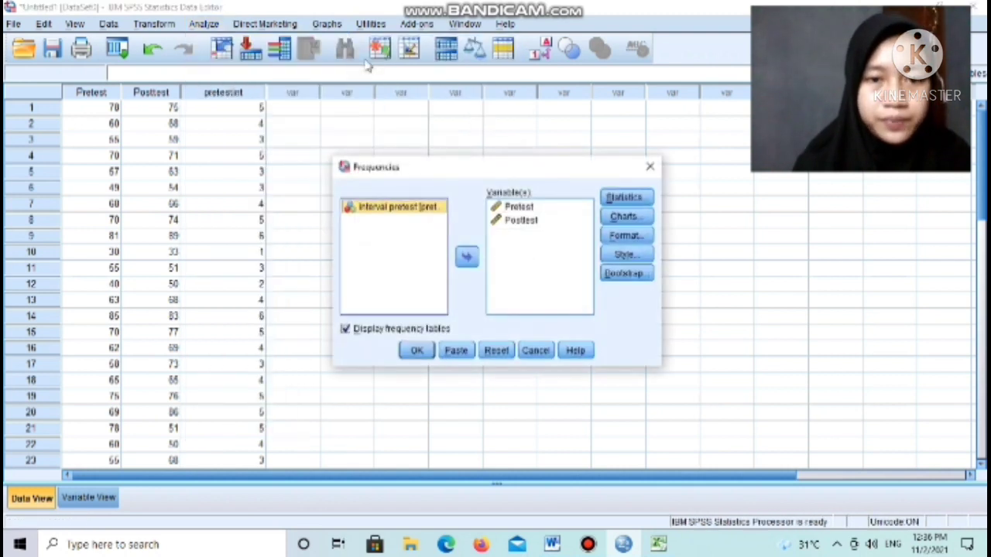
{"action": "left_click", "coordinate": [503, 208]}
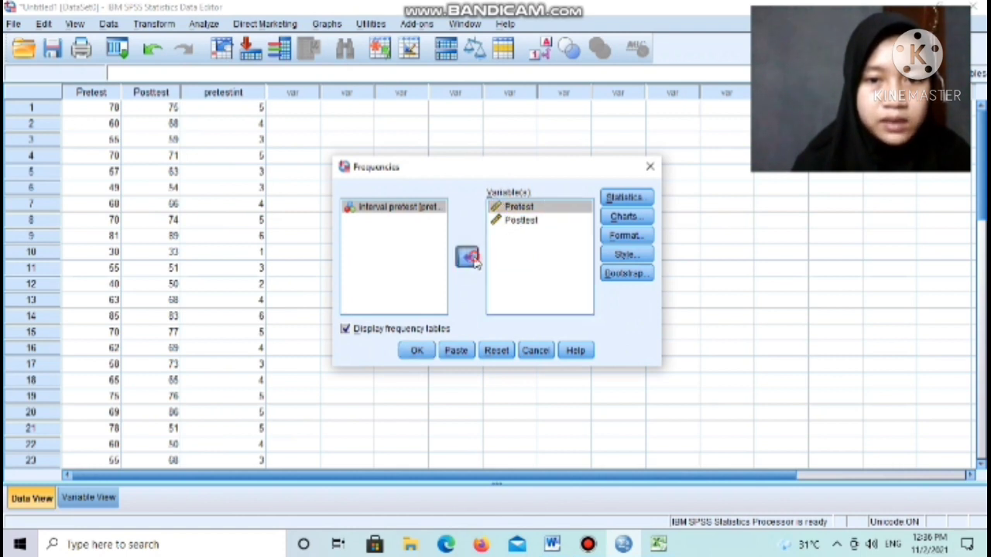
{"action": "left_click", "coordinate": [467, 257]}
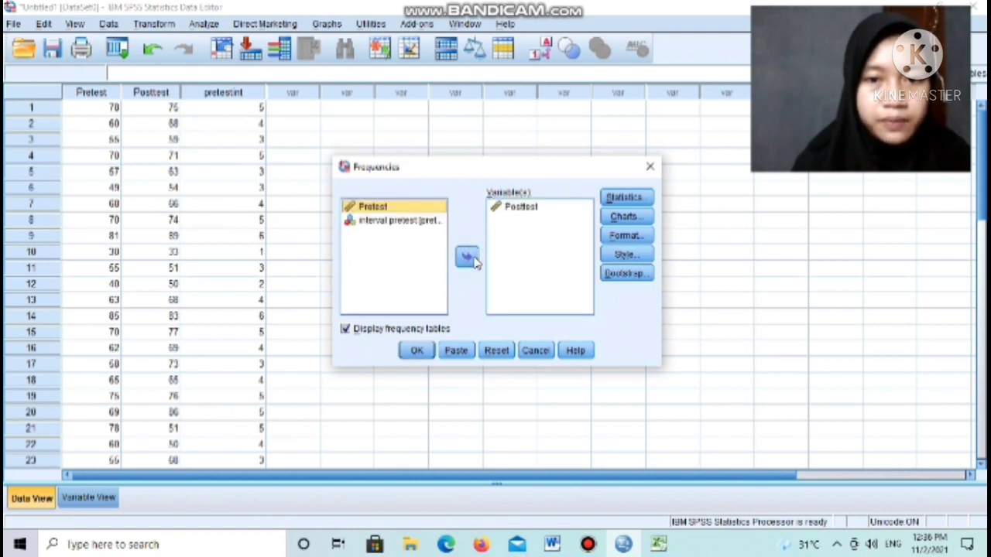
{"action": "left_click", "coordinate": [515, 211]}
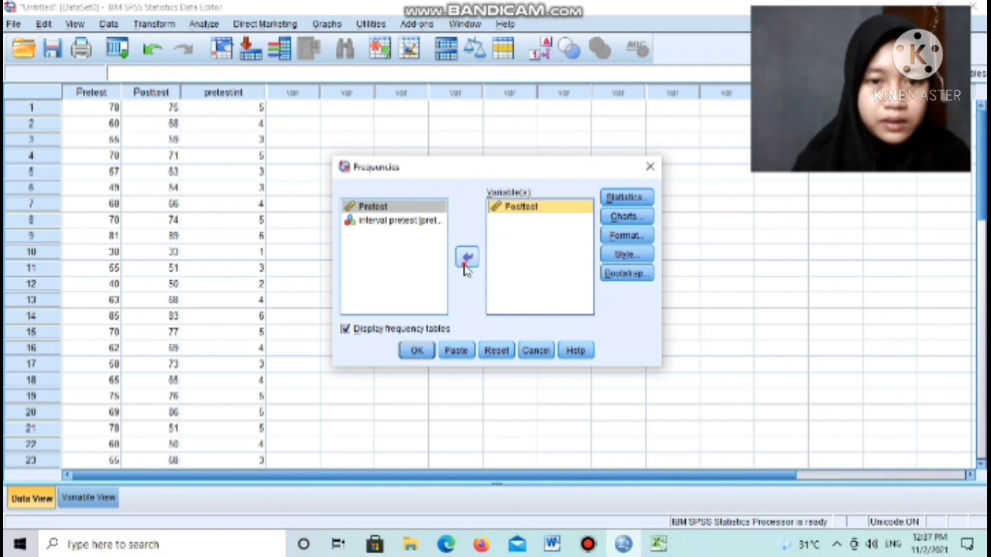
{"action": "left_click", "coordinate": [465, 264]}
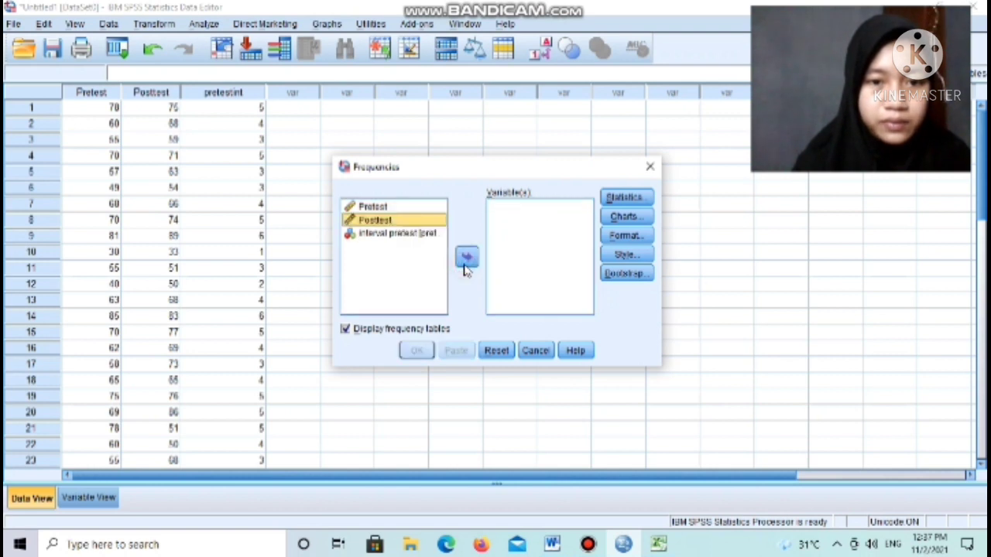
{"action": "left_click", "coordinate": [419, 235]}
{"action": "left_click", "coordinate": [467, 257]}
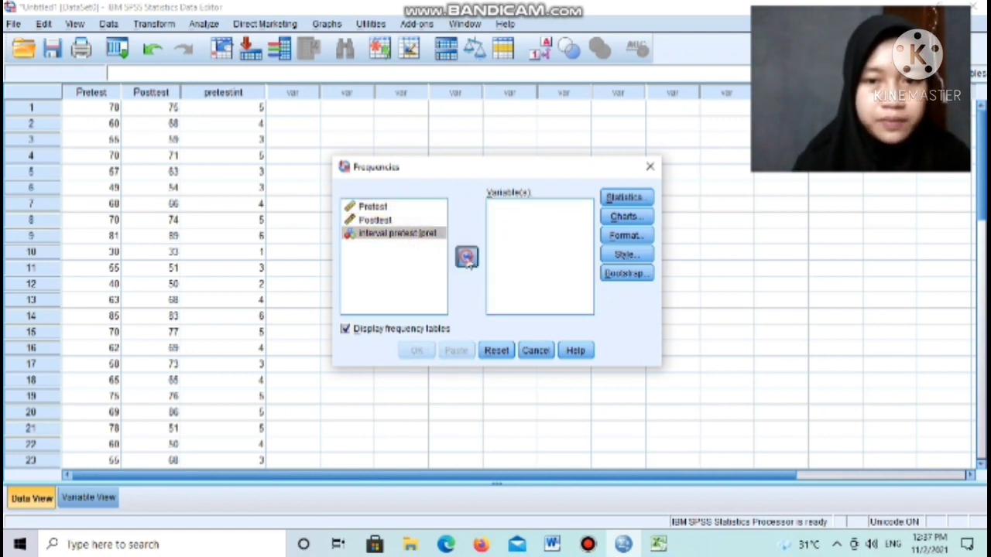
In the Frequencies statistics, remove all listed percentiles from 10 to 90 and turn off quartiles, cut points and percentiles.
{"action": "left_click", "coordinate": [647, 199]}
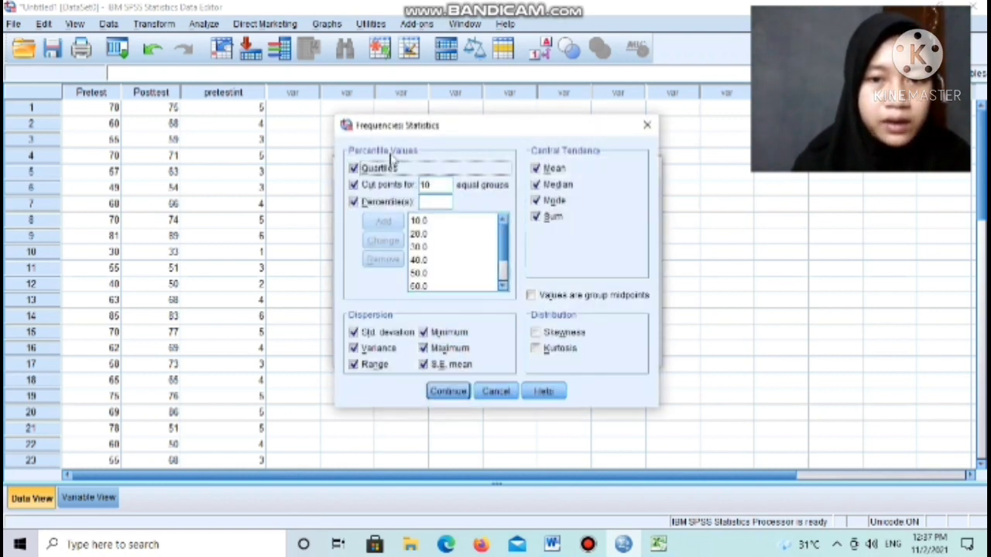
{"action": "left_click", "coordinate": [354, 169]}
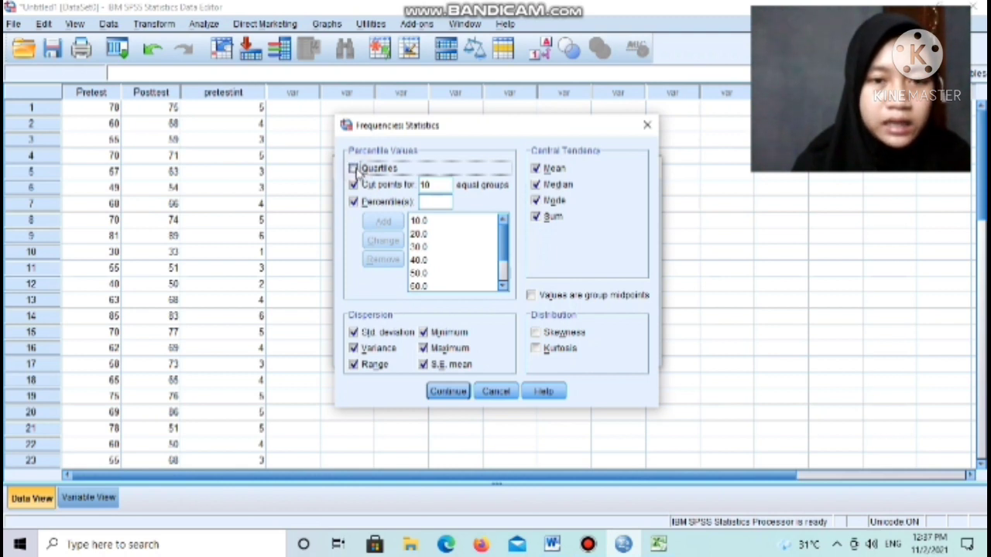
{"action": "left_click", "coordinate": [419, 222]}
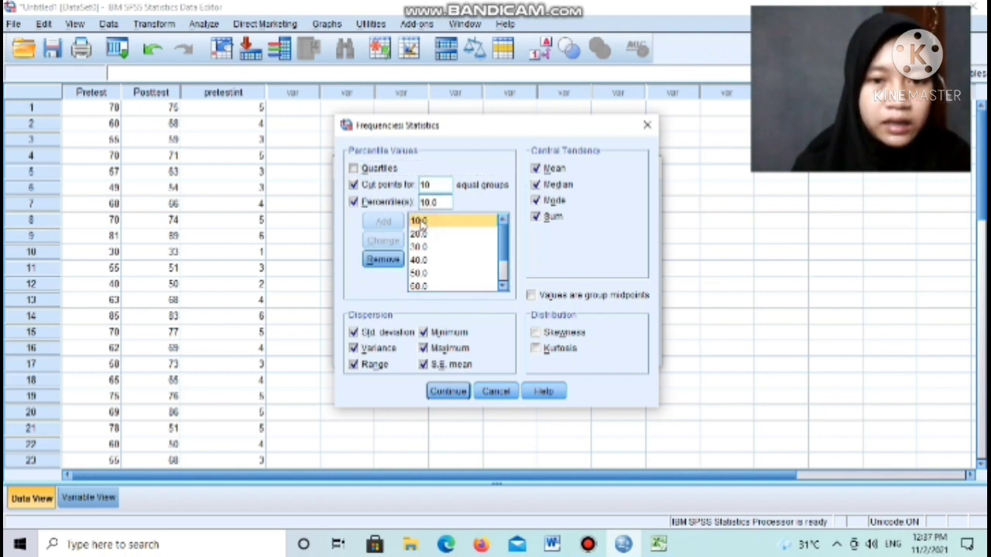
{"action": "left_click", "coordinate": [397, 261]}
{"action": "left_click", "coordinate": [416, 223]}
{"action": "left_click", "coordinate": [382, 260]}
{"action": "left_click", "coordinate": [415, 222]}
{"action": "left_click", "coordinate": [382, 261]}
{"action": "left_click", "coordinate": [444, 222]}
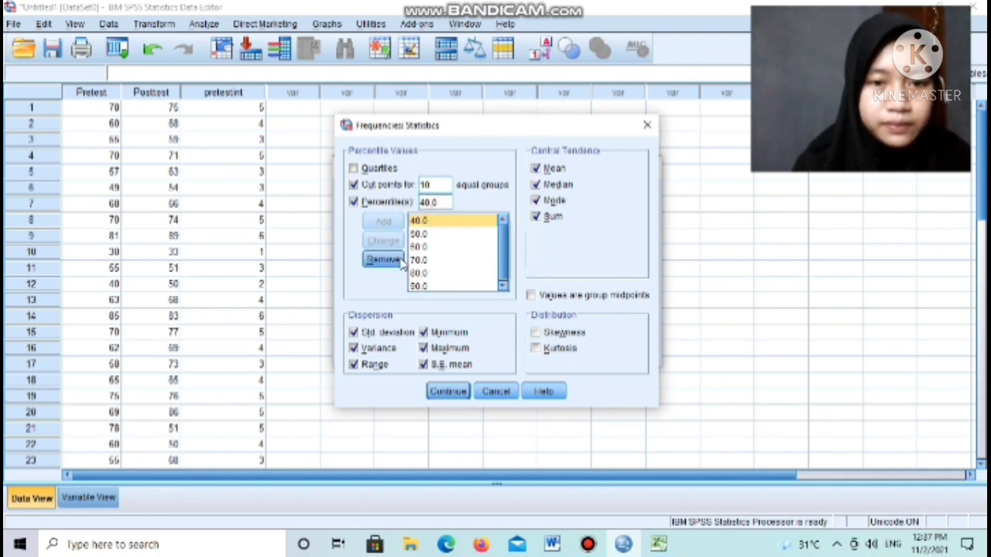
{"action": "left_click", "coordinate": [382, 260]}
{"action": "left_click", "coordinate": [425, 222]}
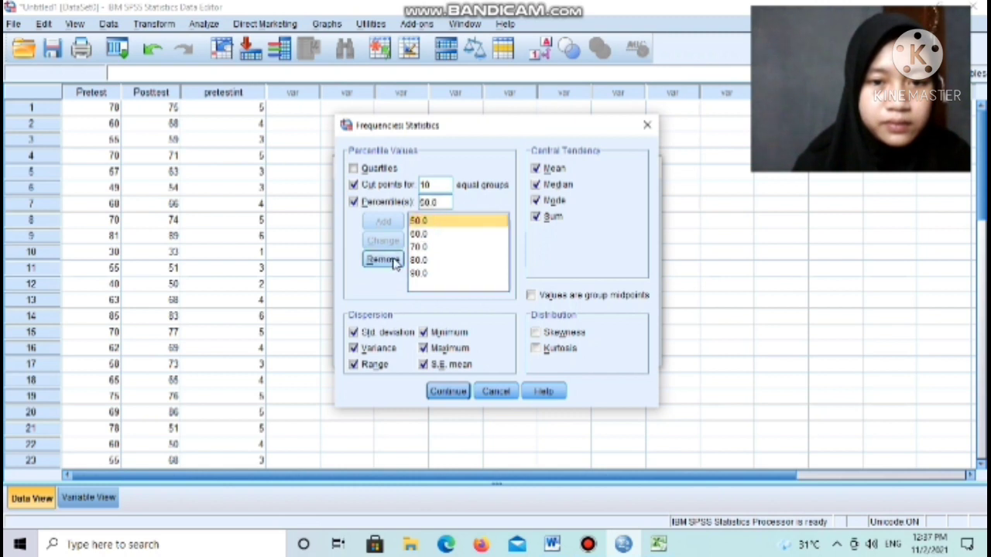
{"action": "left_click", "coordinate": [382, 260]}
{"action": "left_click", "coordinate": [382, 260]}
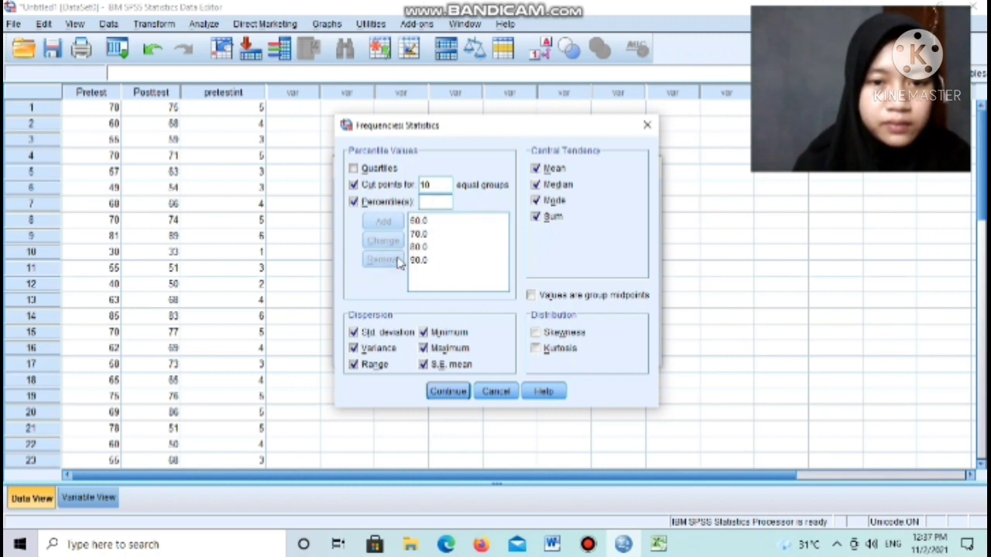
{"action": "left_click", "coordinate": [419, 221]}
{"action": "left_click", "coordinate": [384, 260]}
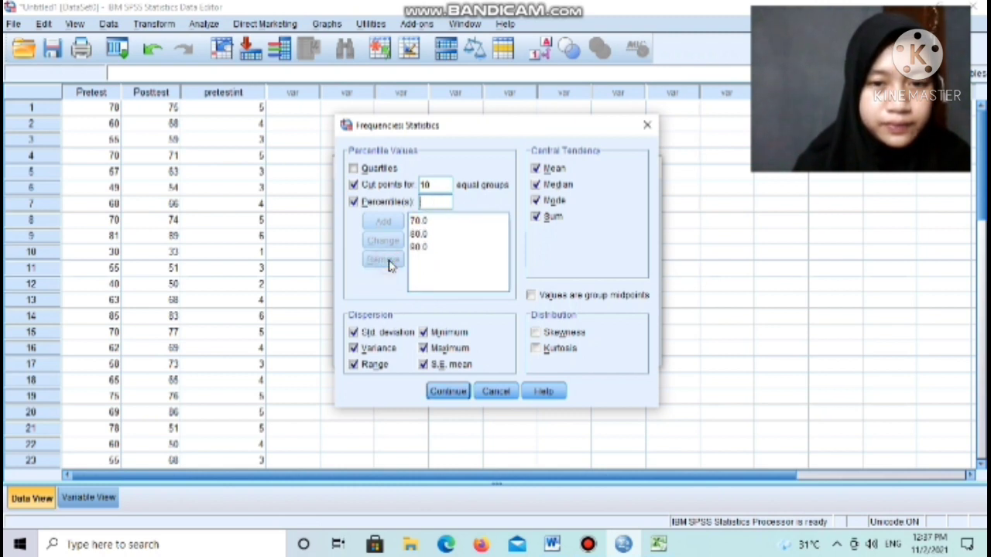
{"action": "left_click", "coordinate": [442, 221]}
{"action": "left_click", "coordinate": [381, 260]}
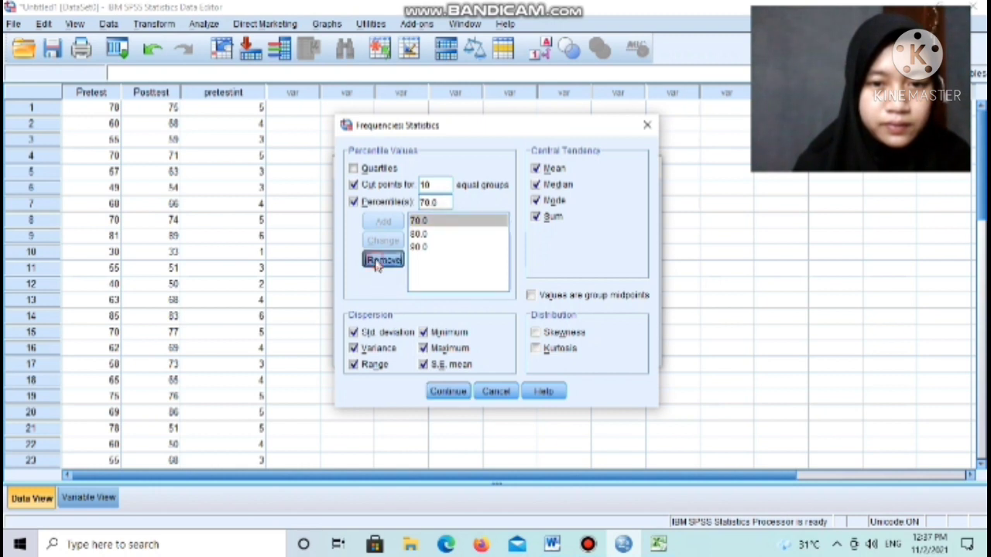
{"action": "left_click", "coordinate": [419, 221]}
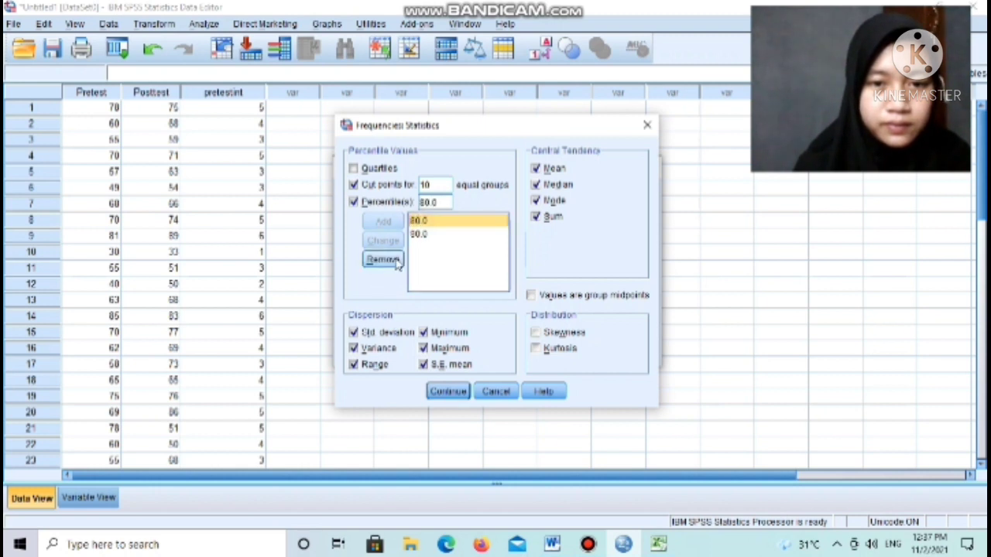
{"action": "left_click", "coordinate": [397, 261]}
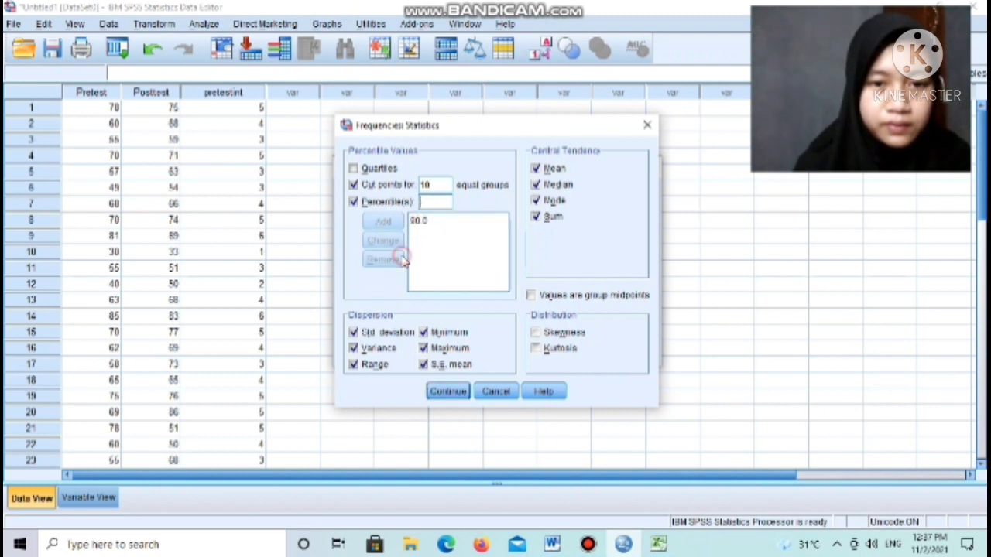
{"action": "left_click", "coordinate": [420, 223]}
{"action": "left_click", "coordinate": [380, 260]}
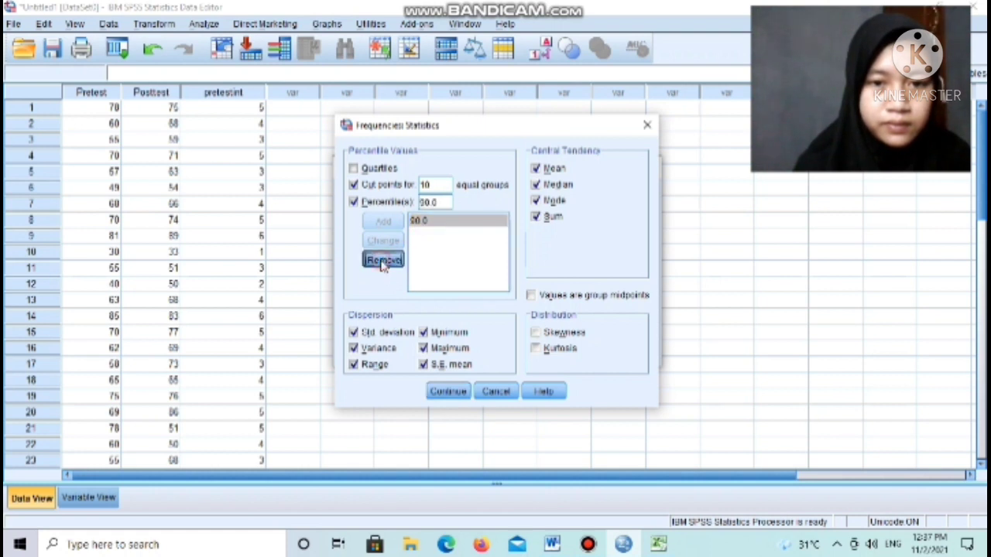
{"action": "left_click", "coordinate": [353, 185]}
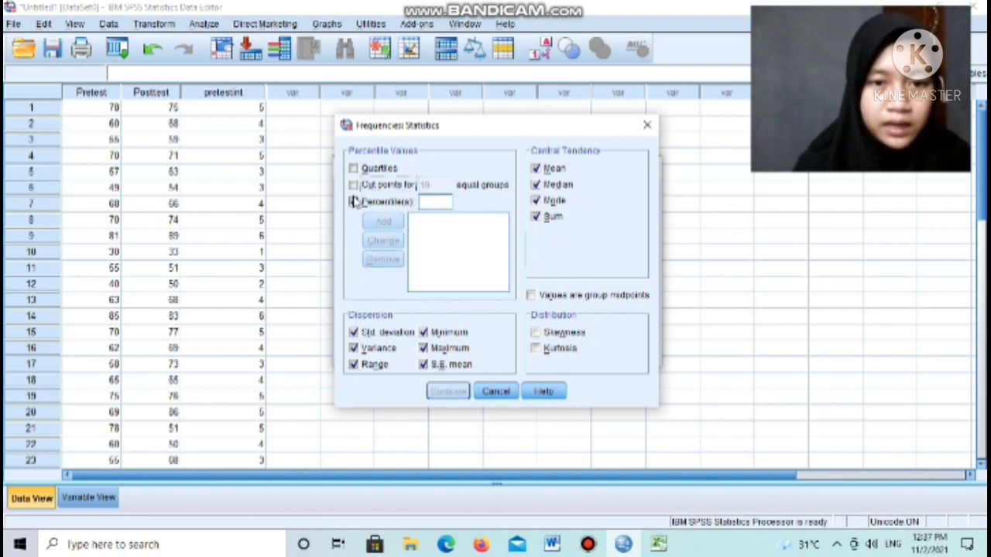
{"action": "left_click", "coordinate": [353, 202]}
Turn off the mean, median, mode and sum in the central tendency statistics.
{"action": "left_click", "coordinate": [534, 168]}
{"action": "left_click", "coordinate": [535, 184]}
{"action": "left_click", "coordinate": [535, 200]}
{"action": "left_click", "coordinate": [535, 217]}
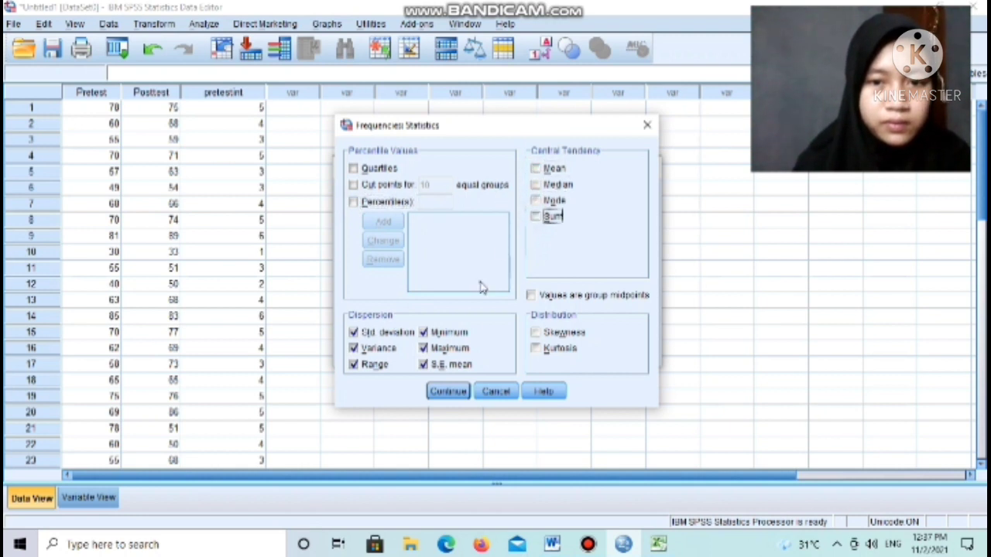
Turn off minimum, maximum, S.E. mean, standard deviation, variance and range, and apply the statistics settings.
{"action": "left_click", "coordinate": [423, 333]}
{"action": "left_click", "coordinate": [423, 348]}
{"action": "left_click", "coordinate": [424, 365]}
{"action": "left_click", "coordinate": [353, 332]}
{"action": "left_click", "coordinate": [353, 348]}
{"action": "left_click", "coordinate": [353, 364]}
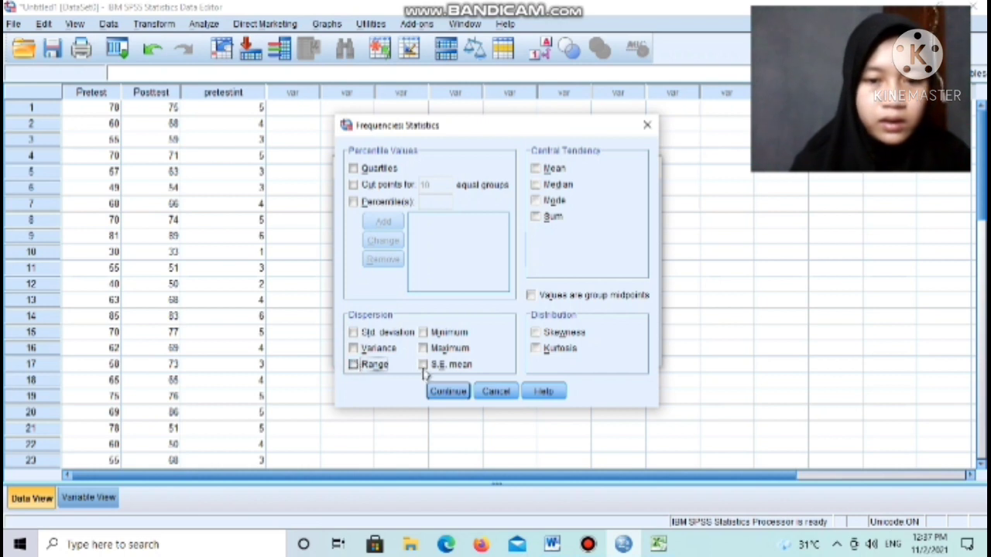
{"action": "left_click", "coordinate": [447, 392]}
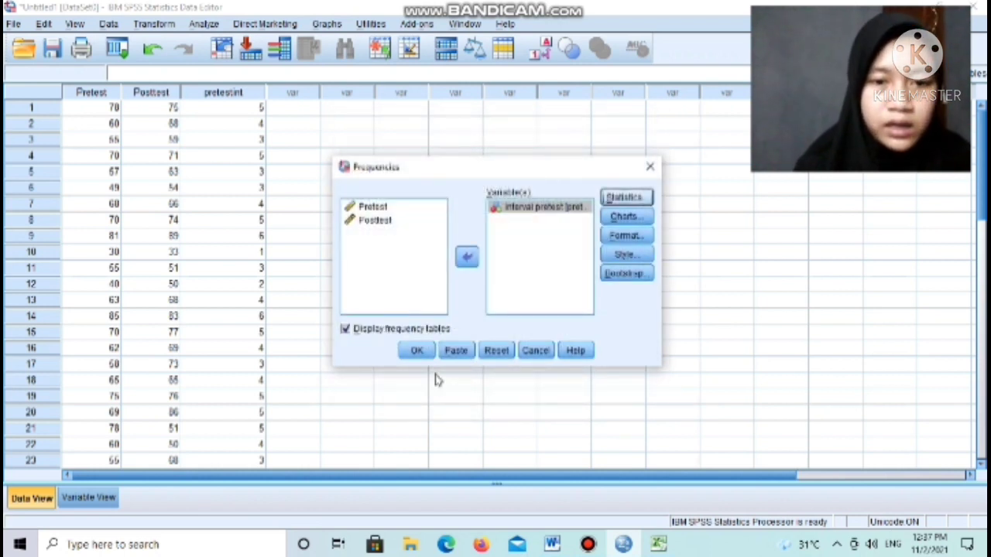
Run the Frequencies analysis for interval pretest and review the whole frequency table in the output.
{"action": "left_click", "coordinate": [422, 355]}
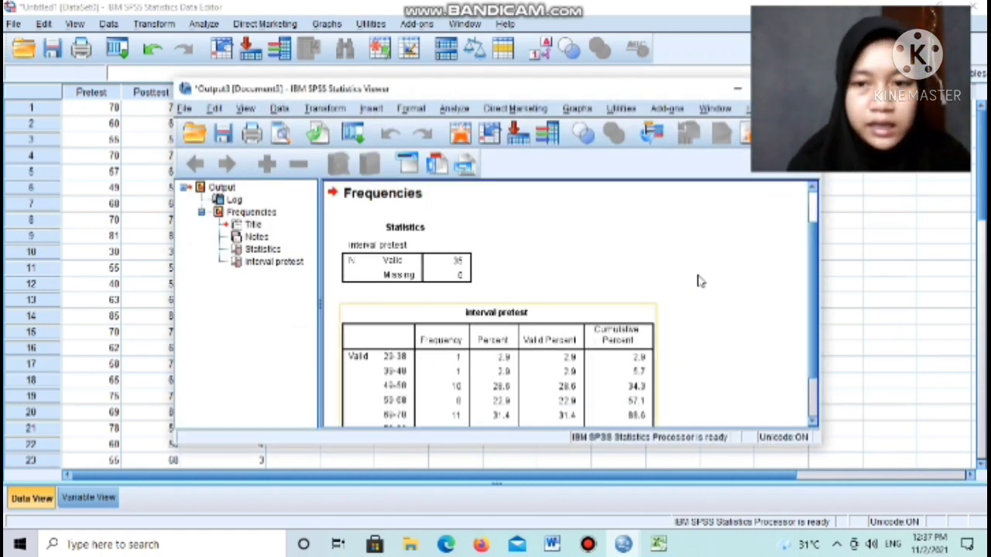
{"action": "left_click_drag", "start_coordinate": [817, 262], "coordinate": [818, 276]}
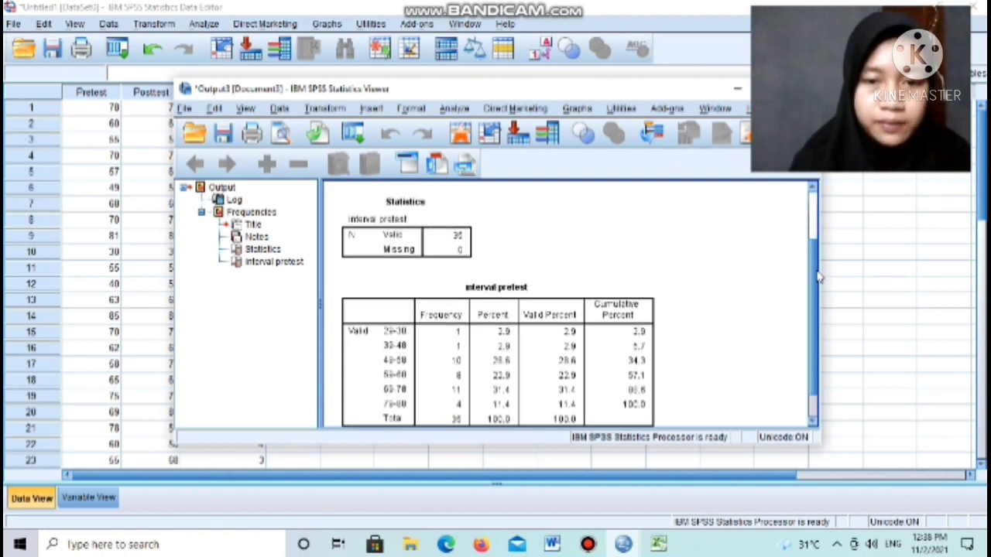
{"action": "mouse_move", "coordinate": [818, 277]}
{"action": "left_mouse_down"}
{"action": "mouse_move", "coordinate": [817, 312]}
{"action": "mouse_move", "coordinate": [822, 245]}
{"action": "mouse_move", "coordinate": [818, 259]}
{"action": "left_mouse_up"}
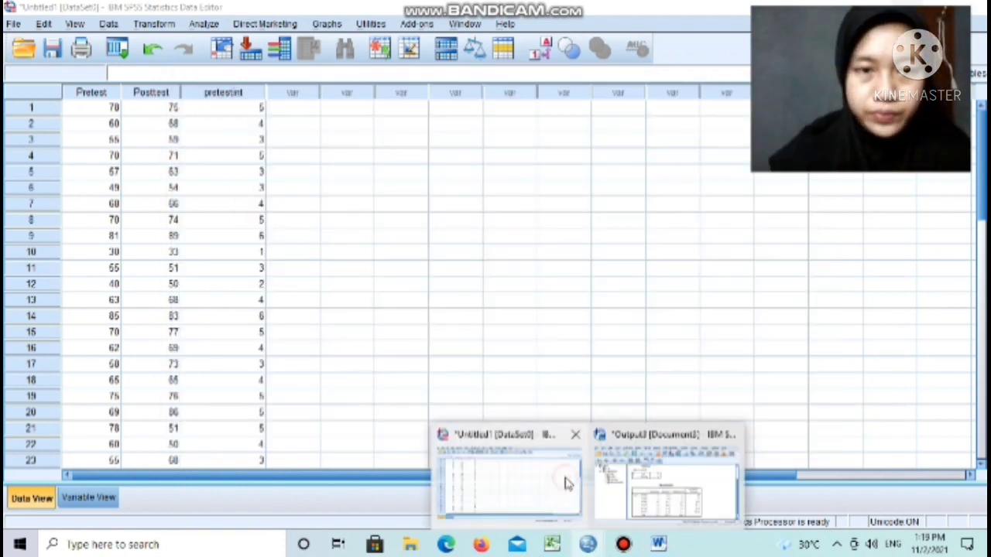
In the Data Editor, open Recode into Different Variables and replace Pretest with Posttest as the input variable.
{"action": "left_click", "coordinate": [565, 483]}
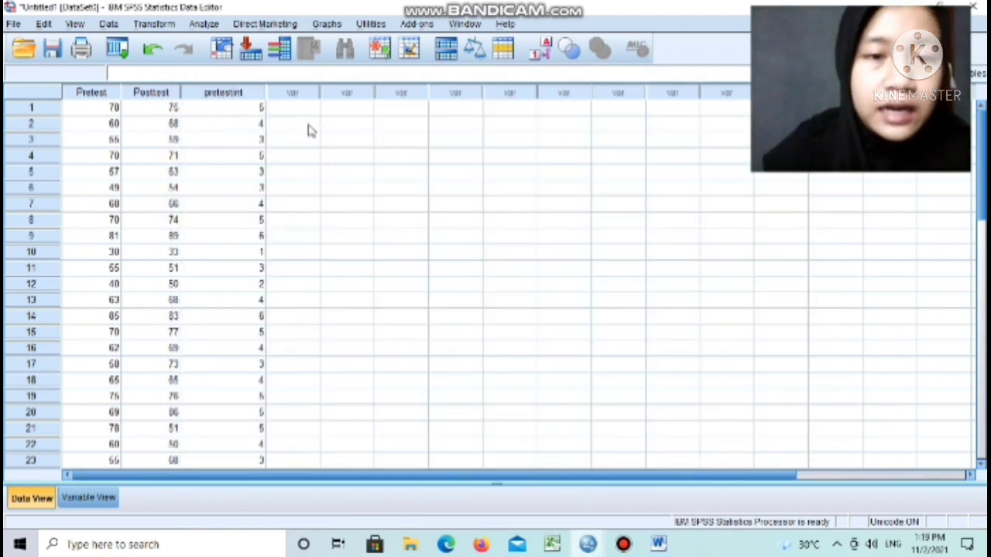
{"action": "left_click", "coordinate": [167, 27]}
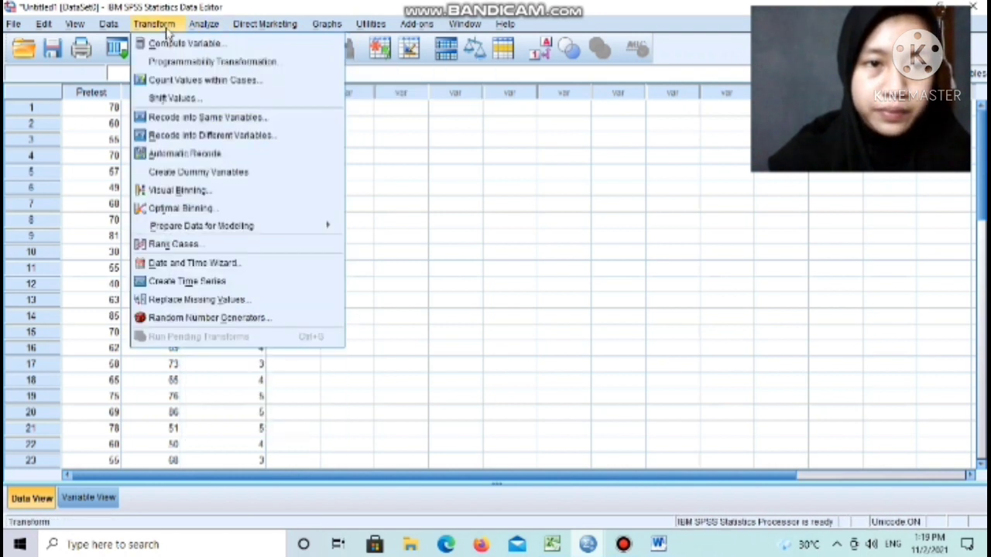
{"action": "left_click", "coordinate": [176, 134]}
{"action": "left_click", "coordinate": [436, 187]}
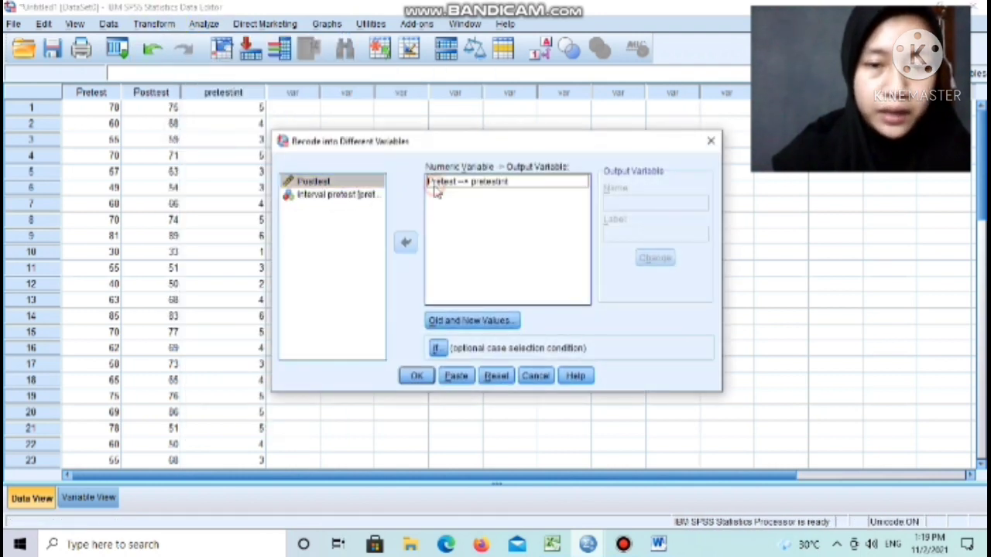
{"action": "left_click", "coordinate": [405, 243]}
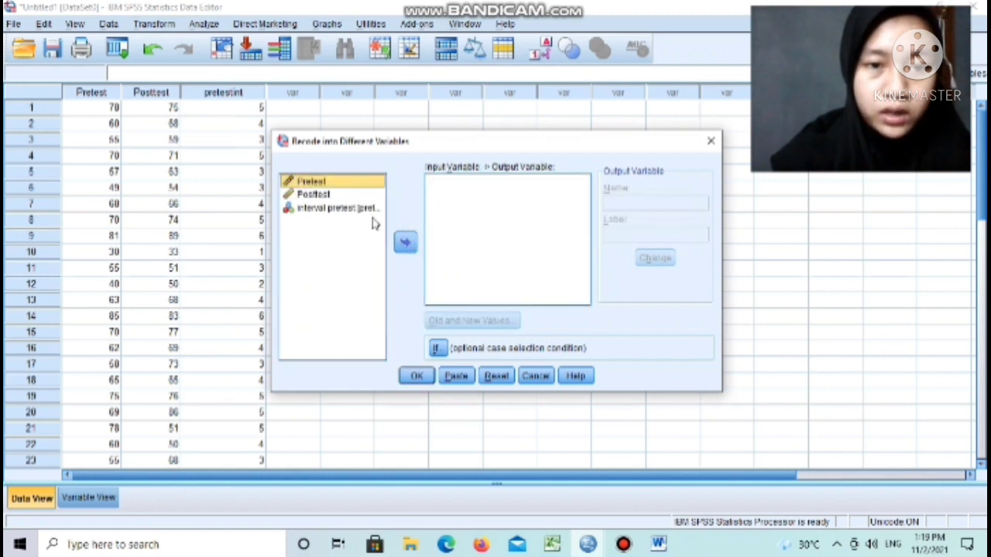
{"action": "left_click", "coordinate": [352, 194]}
{"action": "left_click", "coordinate": [405, 242]}
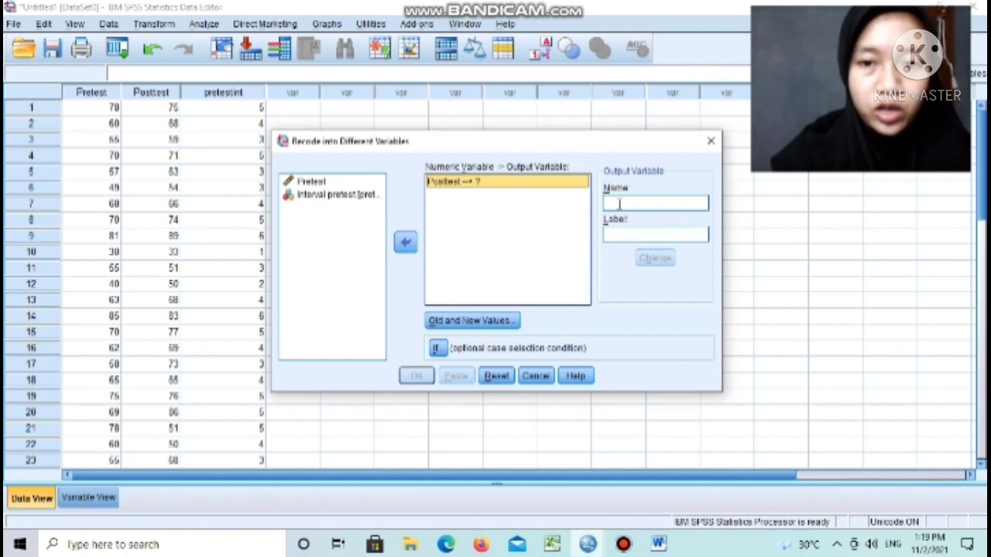
Name the output variable postestint, label it "interval postest", and apply it to Posttest.
{"action": "left_click", "coordinate": [617, 204]}
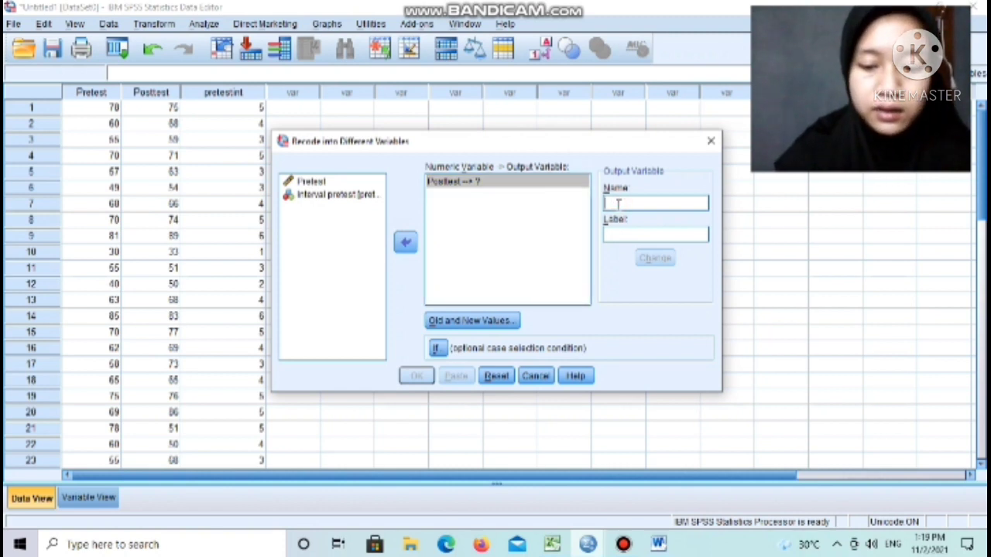
{"action": "type", "text": "posttesti"}
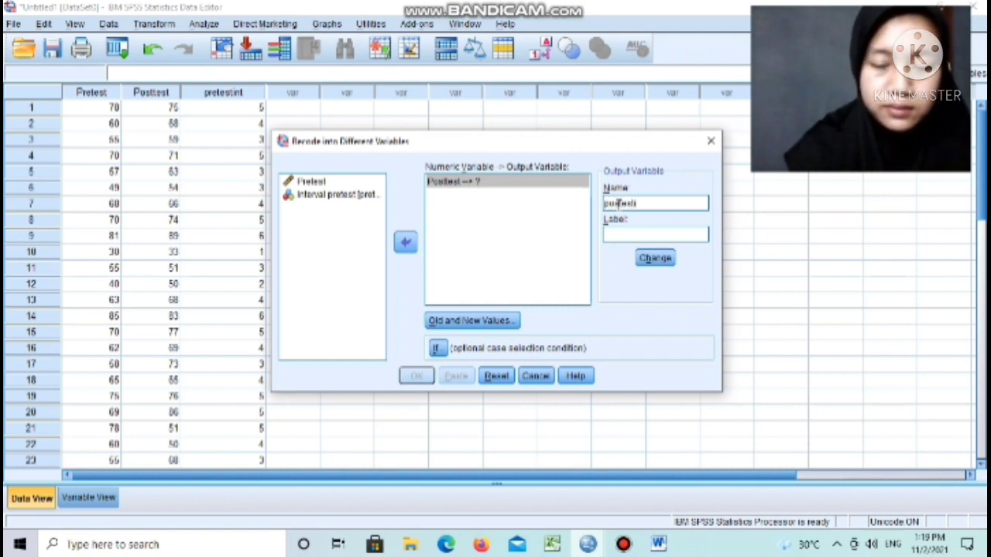
{"action": "left_click", "coordinate": [618, 228]}
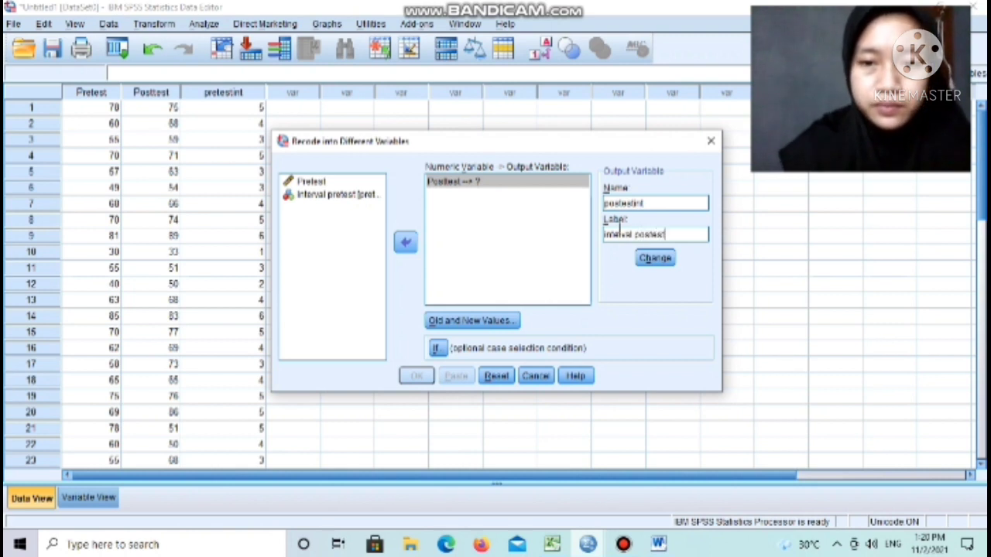
{"action": "left_click", "coordinate": [655, 259]}
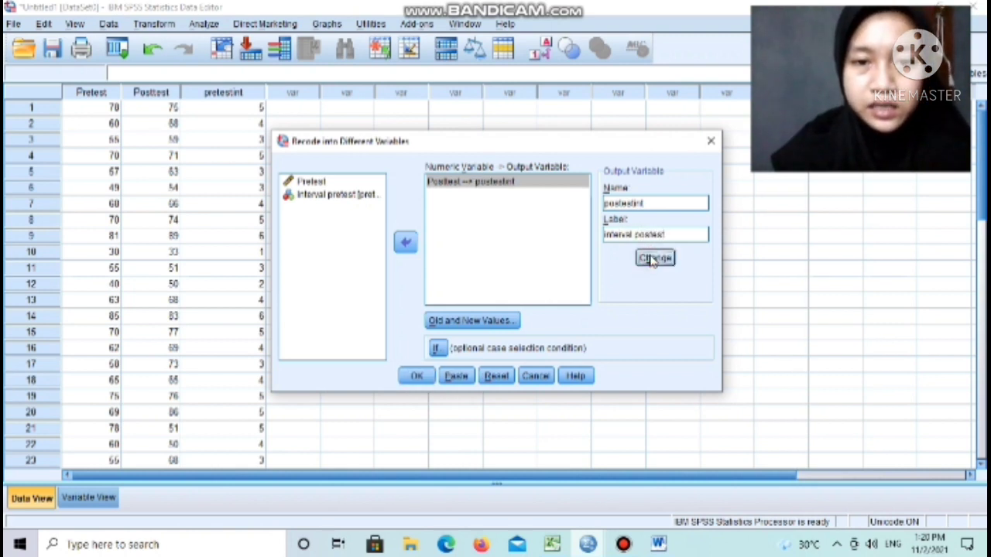
Remove all the existing pretest recode ranges, from 29 thru 38 to 79 thru 88, from the old and new values.
{"action": "left_click", "coordinate": [444, 321]}
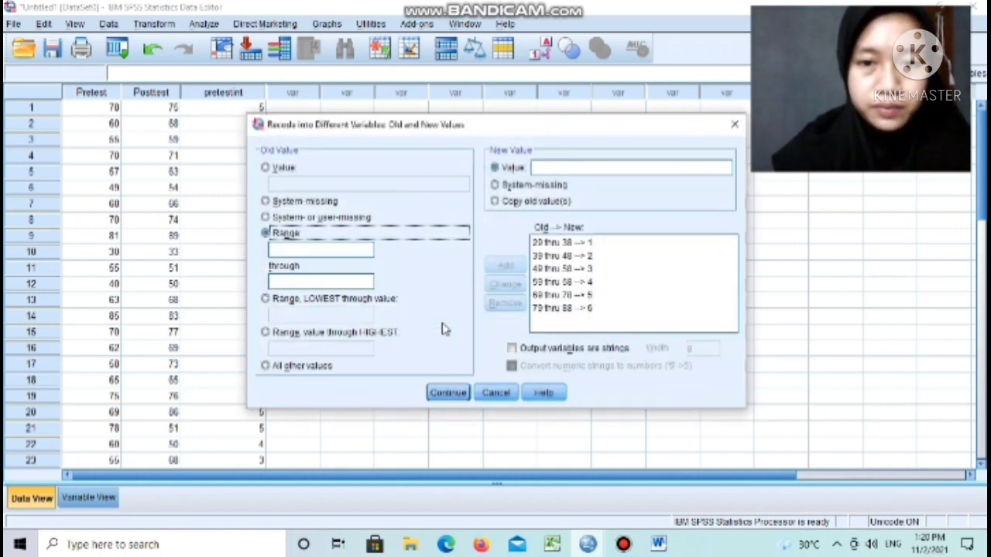
{"action": "left_click", "coordinate": [565, 246]}
{"action": "left_click", "coordinate": [505, 303]}
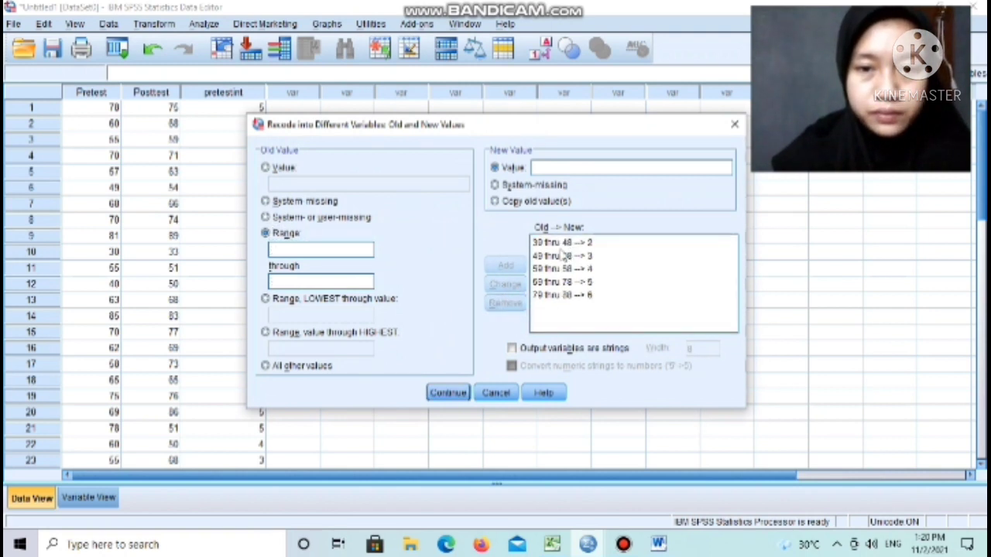
{"action": "left_click", "coordinate": [561, 246]}
{"action": "left_click", "coordinate": [505, 302]}
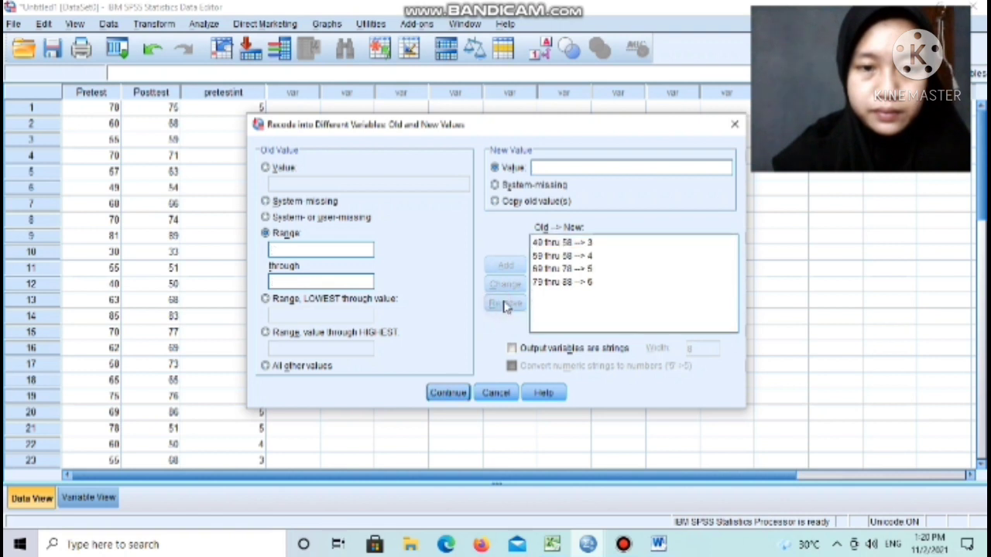
{"action": "left_click", "coordinate": [562, 243]}
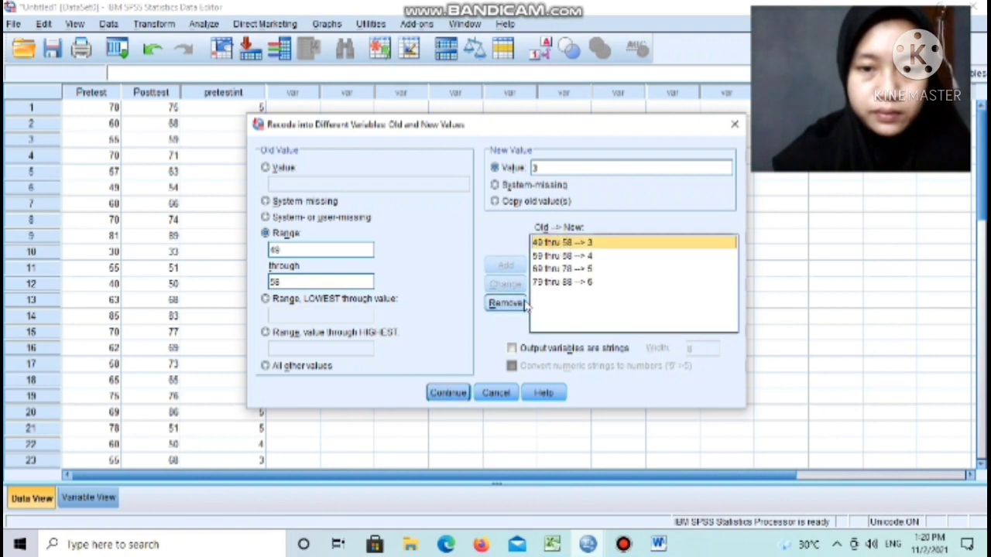
{"action": "left_click", "coordinate": [523, 304]}
{"action": "left_click", "coordinate": [559, 245]}
{"action": "left_click", "coordinate": [520, 304]}
{"action": "left_click", "coordinate": [557, 244]}
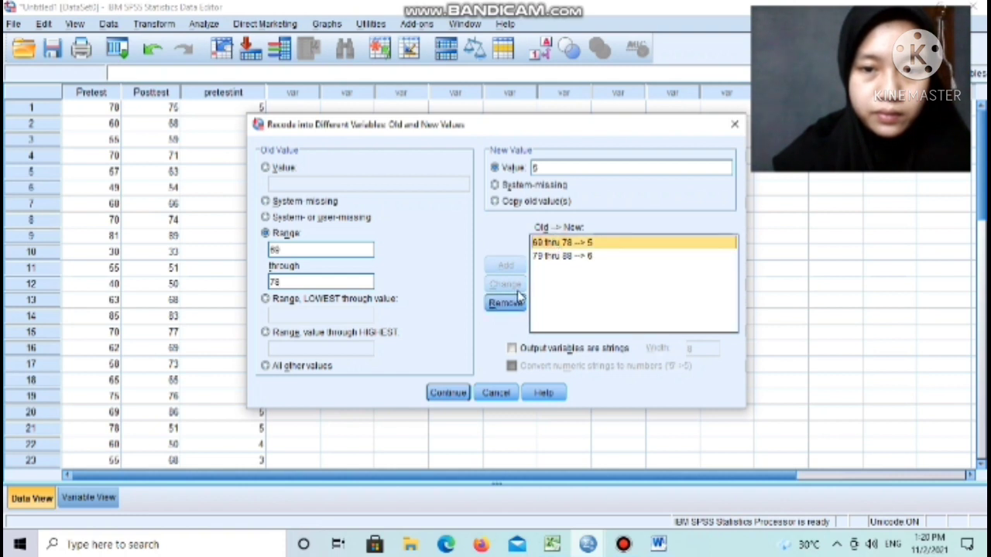
{"action": "left_click", "coordinate": [518, 304]}
{"action": "left_click", "coordinate": [548, 245]}
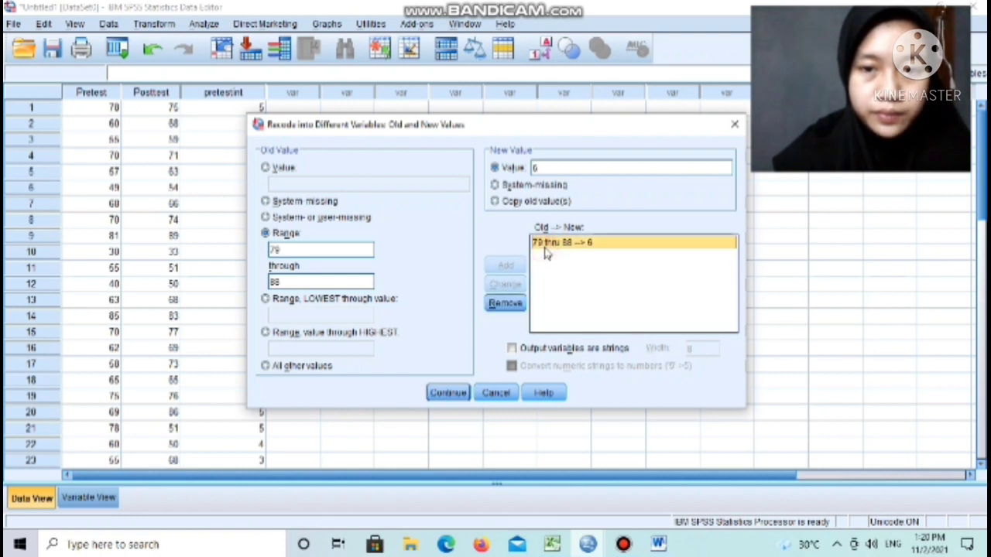
{"action": "left_click", "coordinate": [520, 304]}
Check the posttest class intervals in the Word document, and back in SPSS add the recode of 32 through 41 to 1.
{"action": "left_click", "coordinate": [359, 251]}
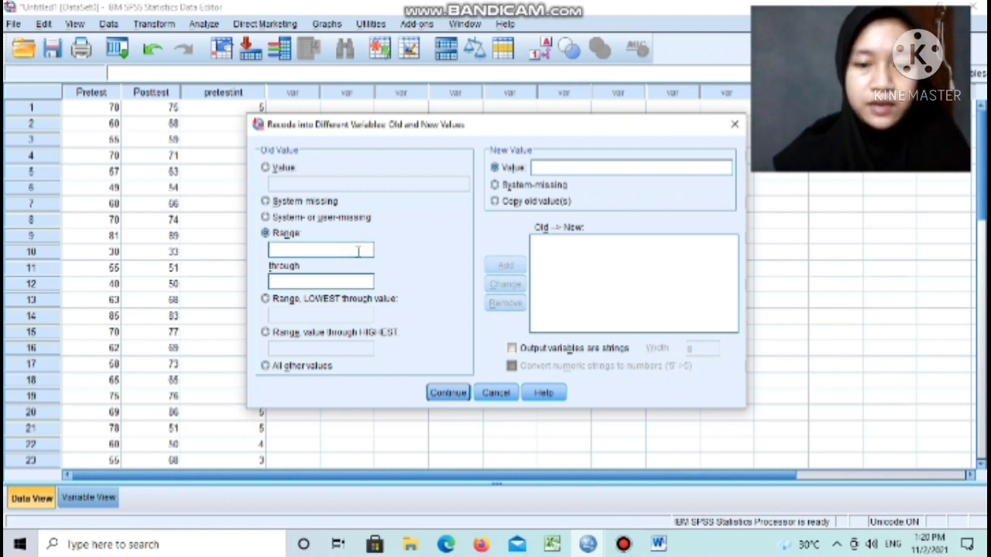
{"action": "mouse_move", "coordinate": [658, 544]}
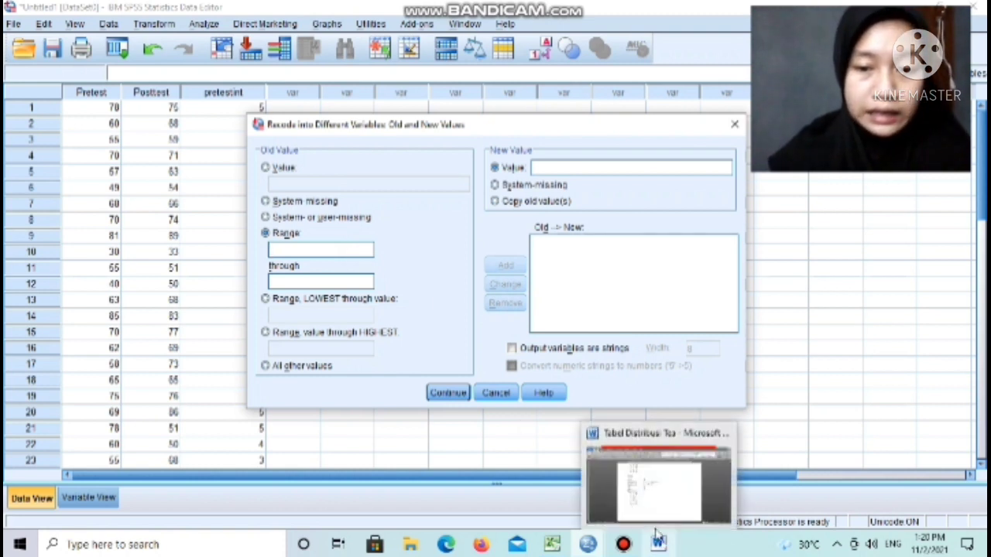
{"action": "left_click", "coordinate": [647, 490]}
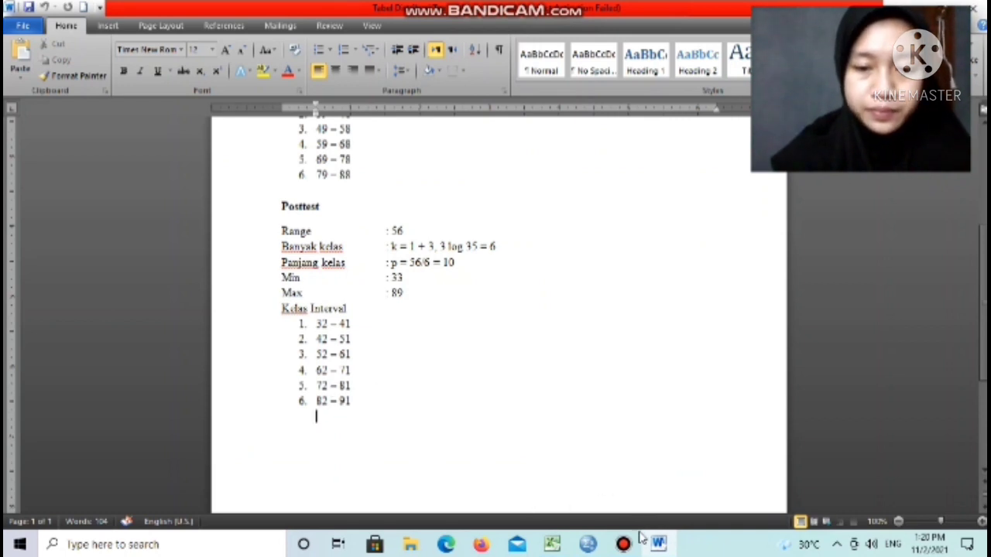
{"action": "mouse_move", "coordinate": [603, 545]}
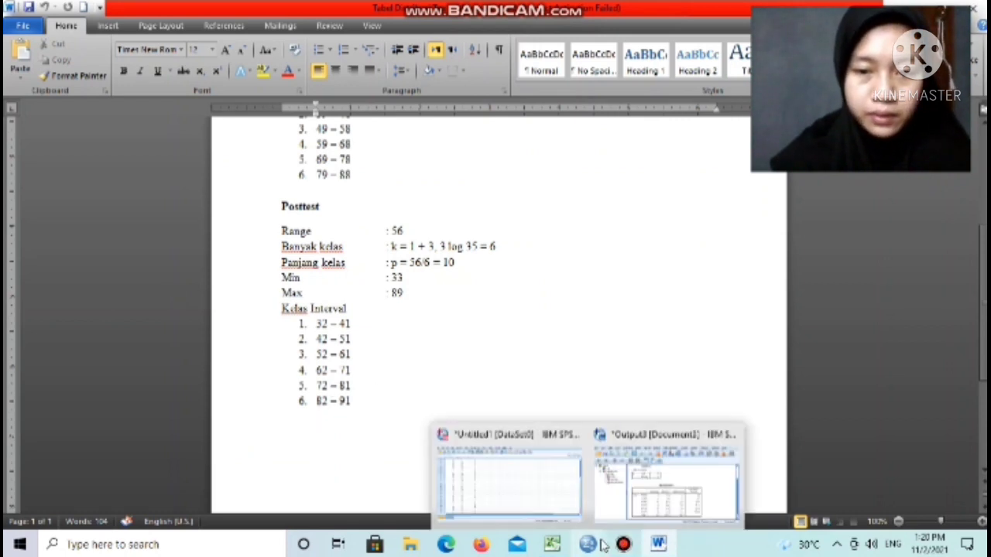
{"action": "left_click", "coordinate": [507, 480]}
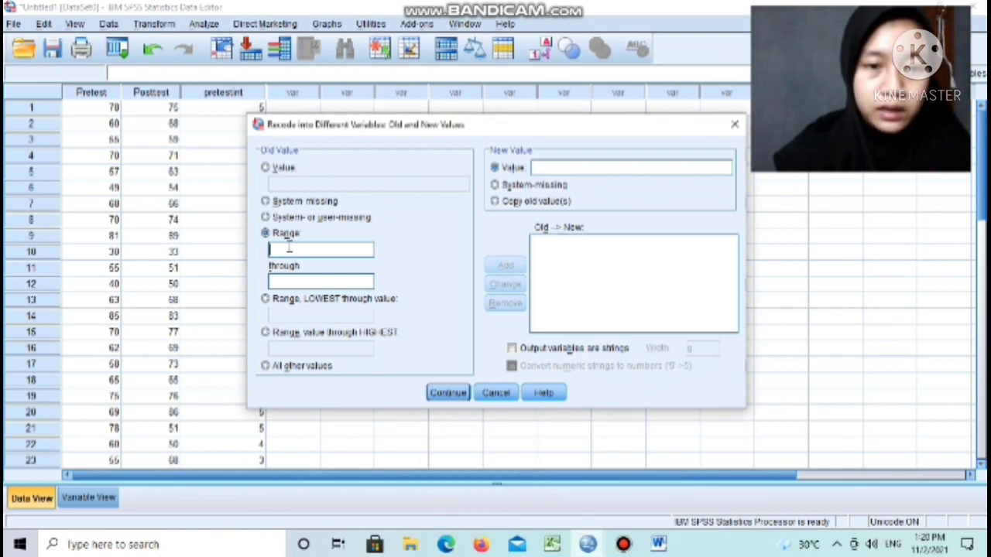
{"action": "left_click", "coordinate": [284, 280]}
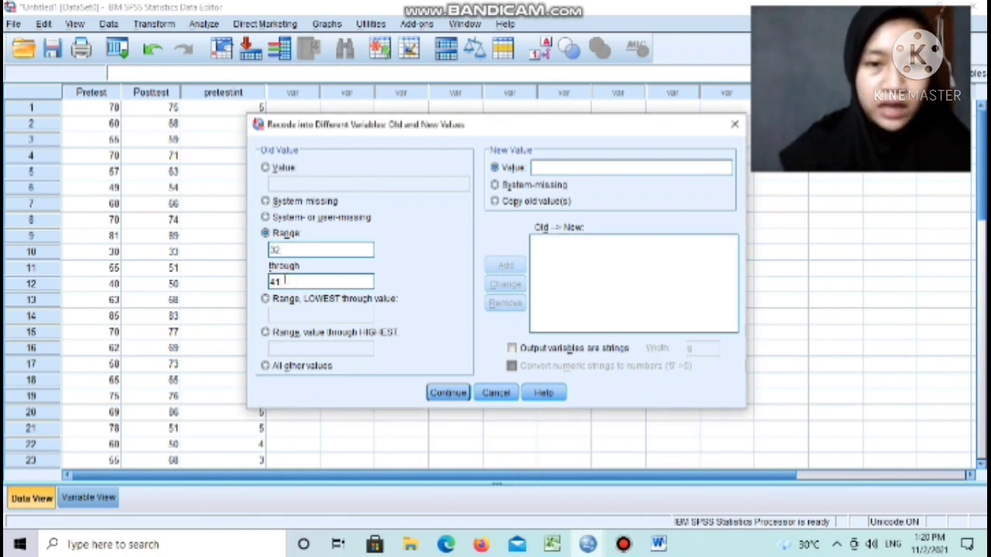
{"action": "left_click", "coordinate": [544, 168]}
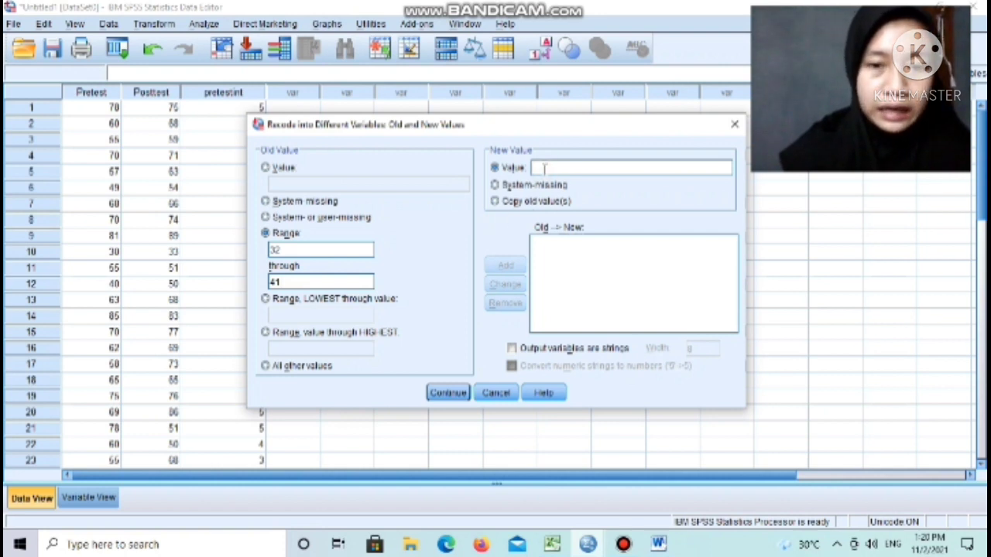
{"action": "type", "text": "1"}
{"action": "left_click", "coordinate": [504, 267]}
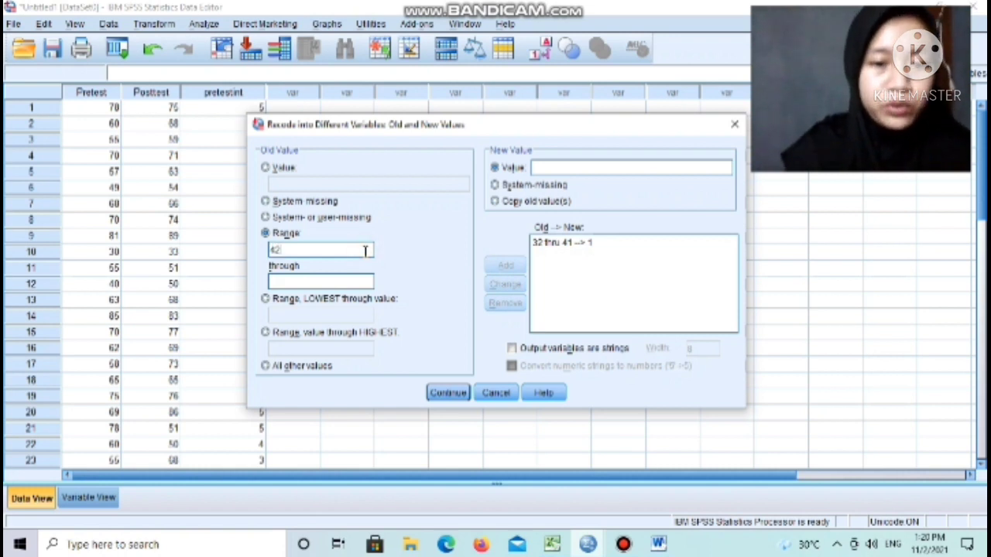
Add the recode of the range 42 through 51 to the new value 2.
{"action": "left_click", "coordinate": [341, 280]}
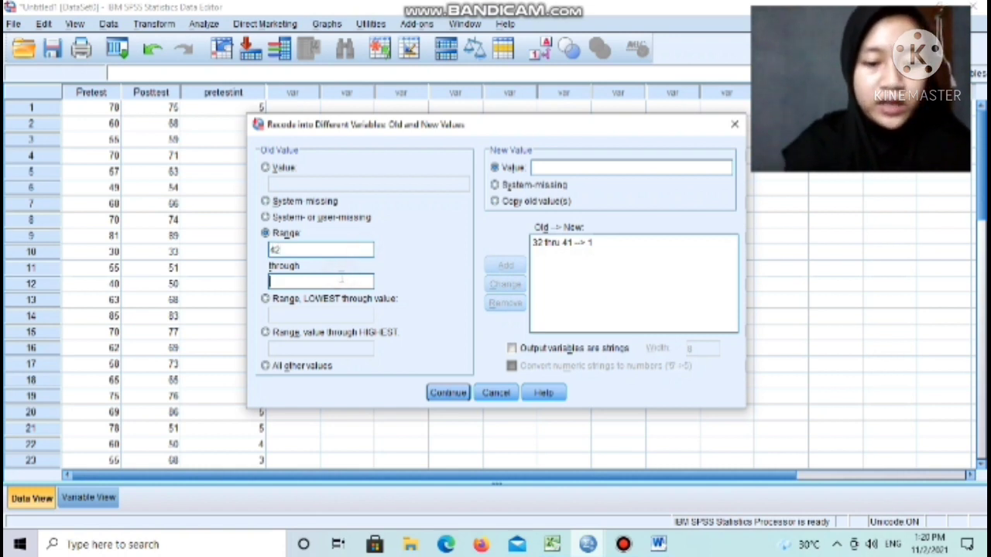
{"action": "type", "text": "51"}
{"action": "left_click", "coordinate": [545, 168]}
{"action": "type", "text": "2"}
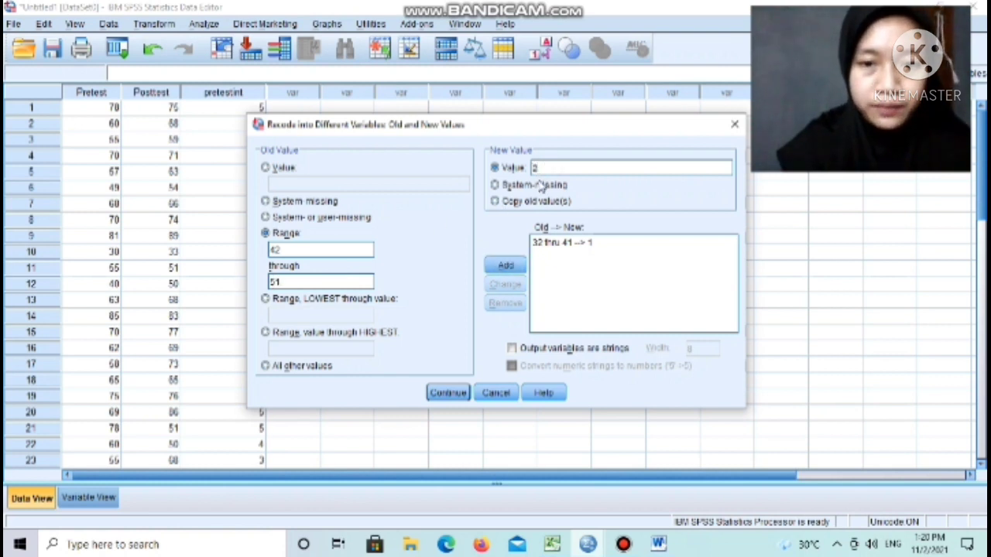
{"action": "left_click", "coordinate": [507, 266]}
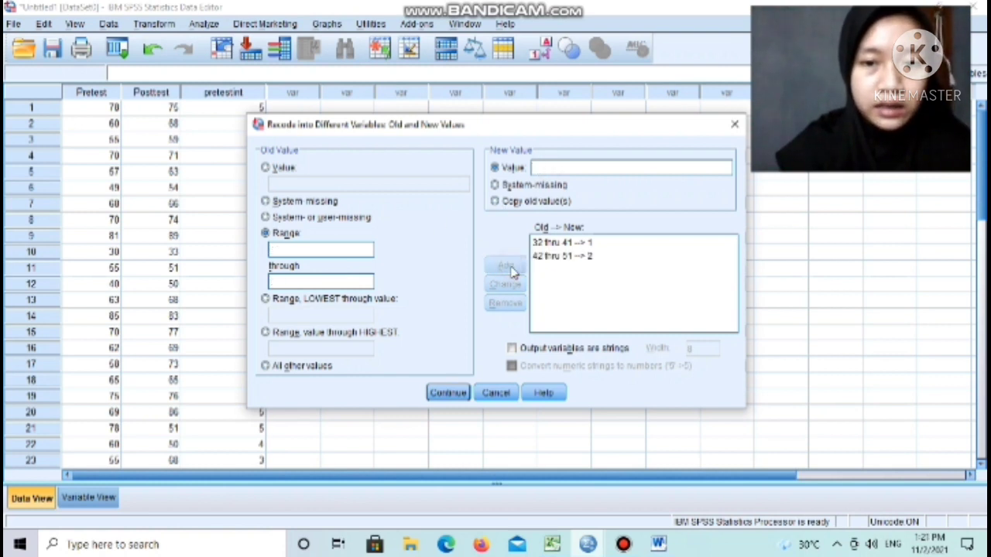
Add the recode of the range 52 through 61 to the new value 3.
{"action": "left_click", "coordinate": [307, 254]}
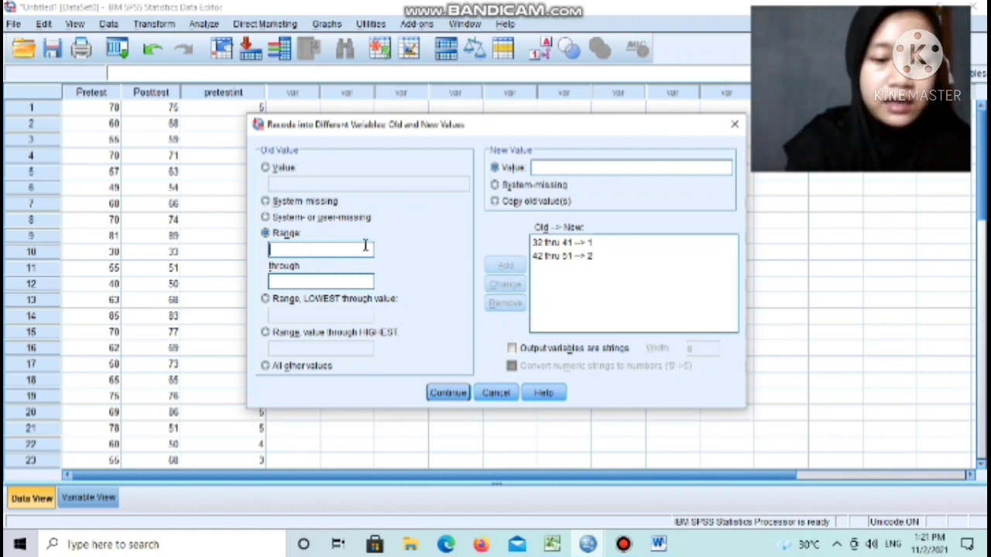
{"action": "left_click", "coordinate": [343, 282]}
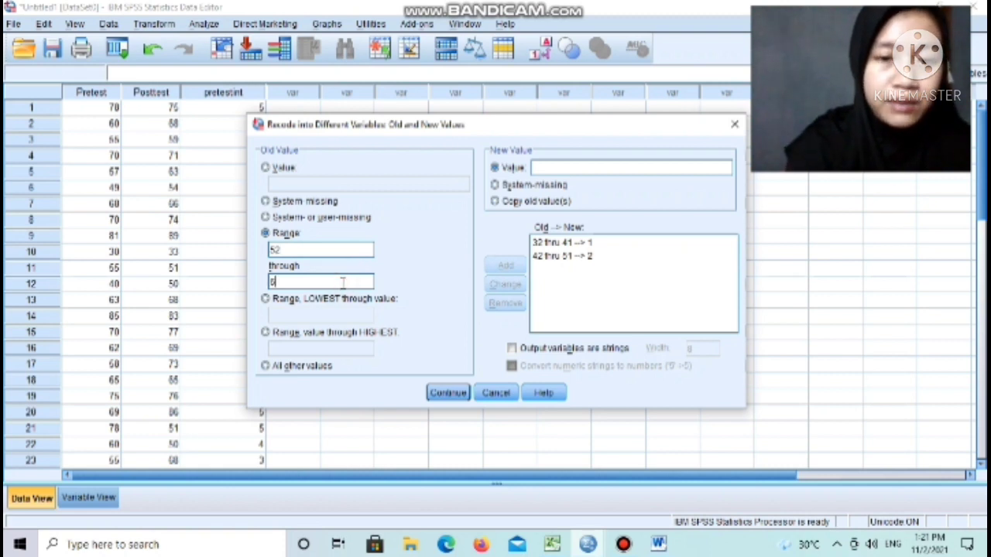
{"action": "left_click", "coordinate": [564, 168]}
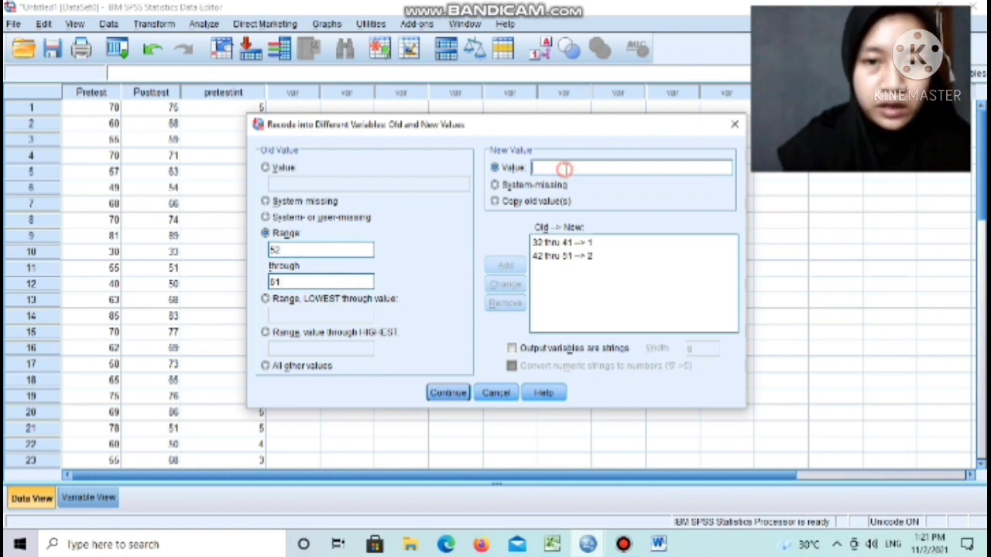
{"action": "type", "text": "3"}
{"action": "key", "text": "BackSpace"}
{"action": "type", "text": "3"}
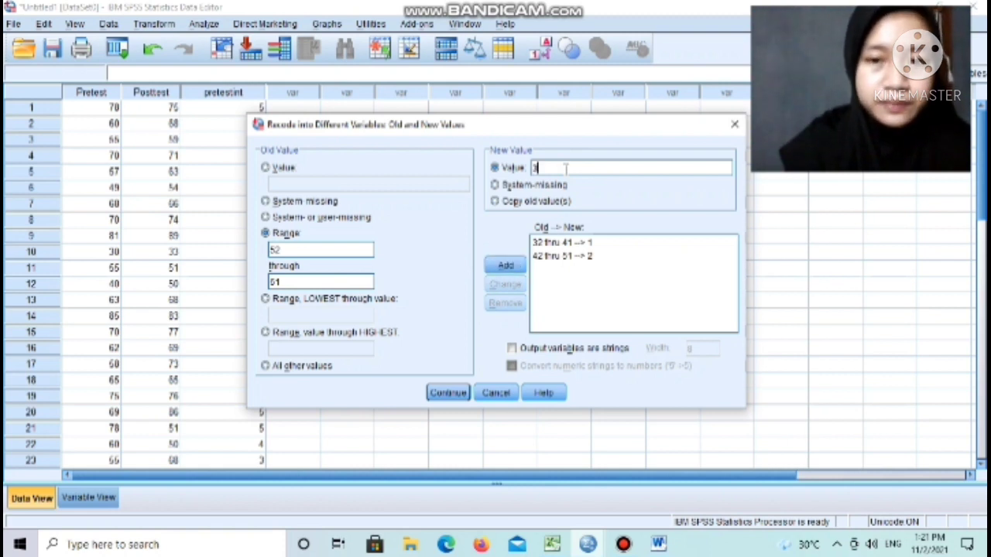
{"action": "left_click", "coordinate": [507, 271]}
Add the recode of the range 62 through 71 to the new value 4.
{"action": "left_click", "coordinate": [368, 248]}
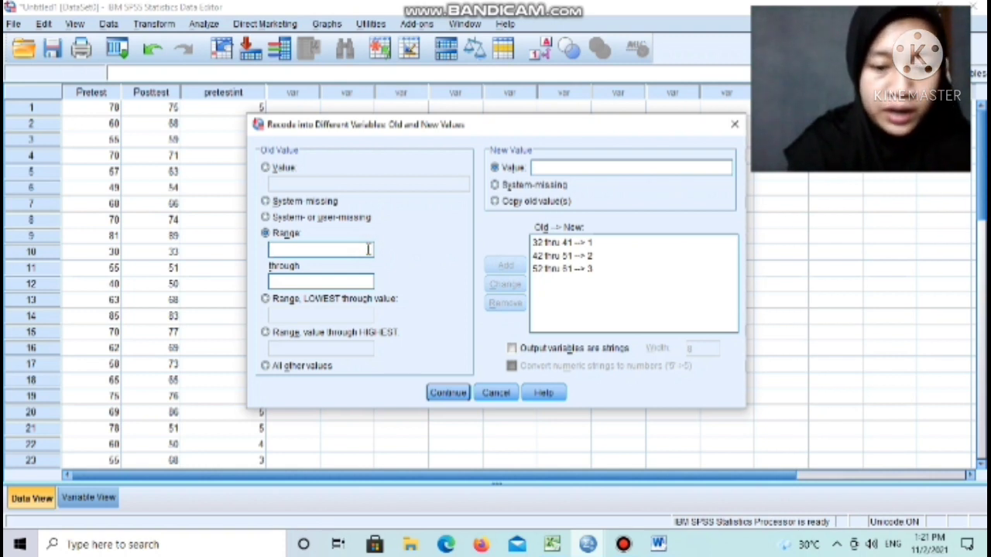
{"action": "type", "text": "62"}
{"action": "left_click", "coordinate": [356, 283]}
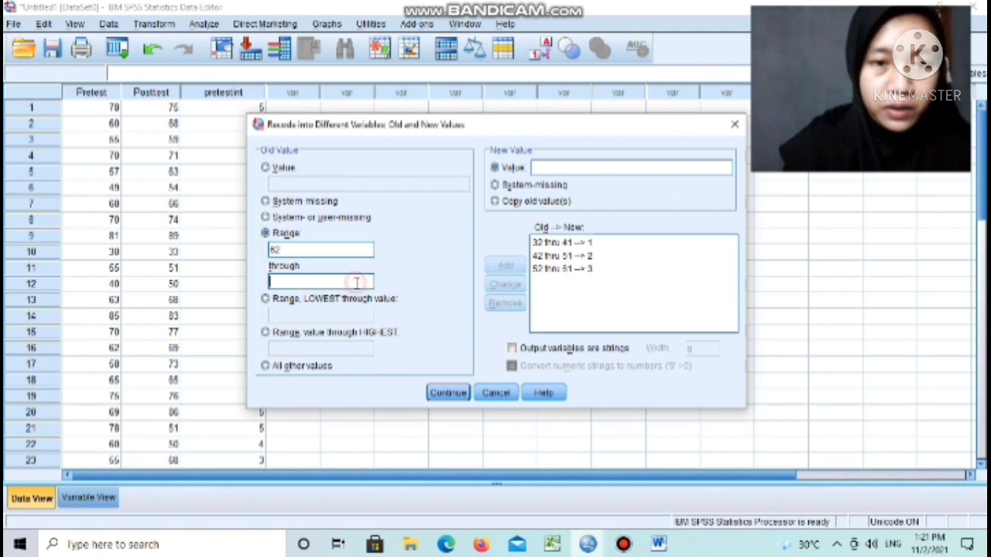
{"action": "left_click", "coordinate": [570, 168]}
{"action": "type", "text": "4"}
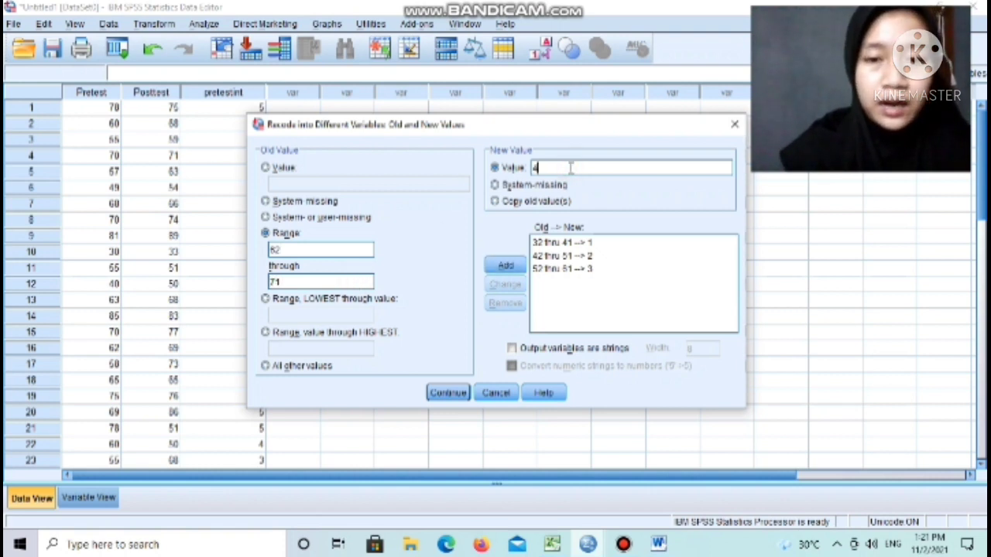
{"action": "left_click", "coordinate": [507, 267]}
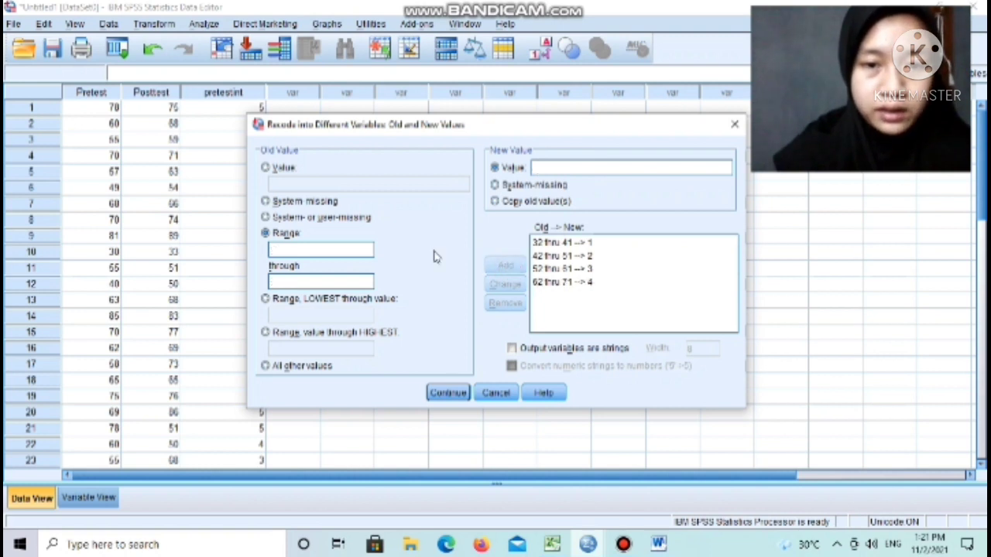
Add the recode of the range 72 through 81 to the new value 5.
{"action": "left_click", "coordinate": [361, 248]}
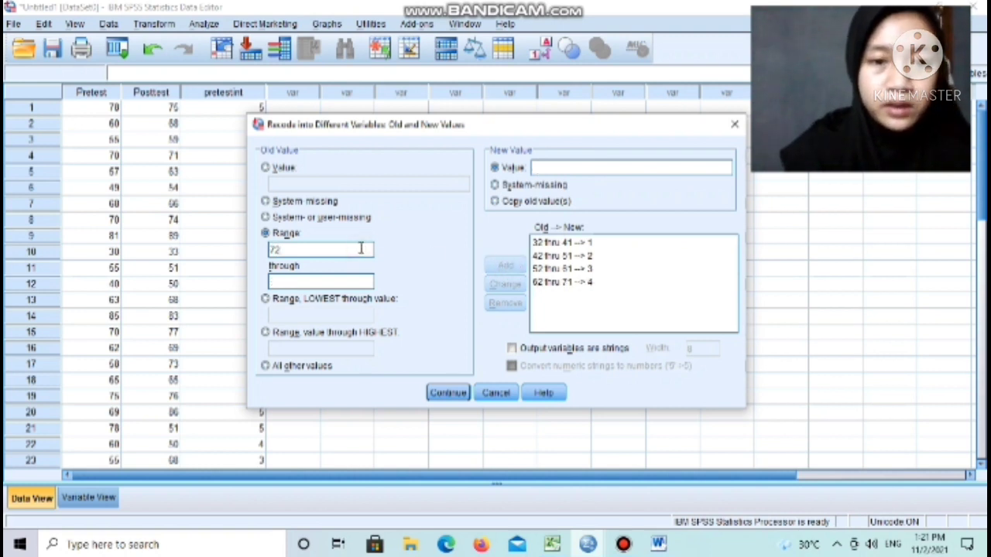
{"action": "left_click", "coordinate": [350, 283]}
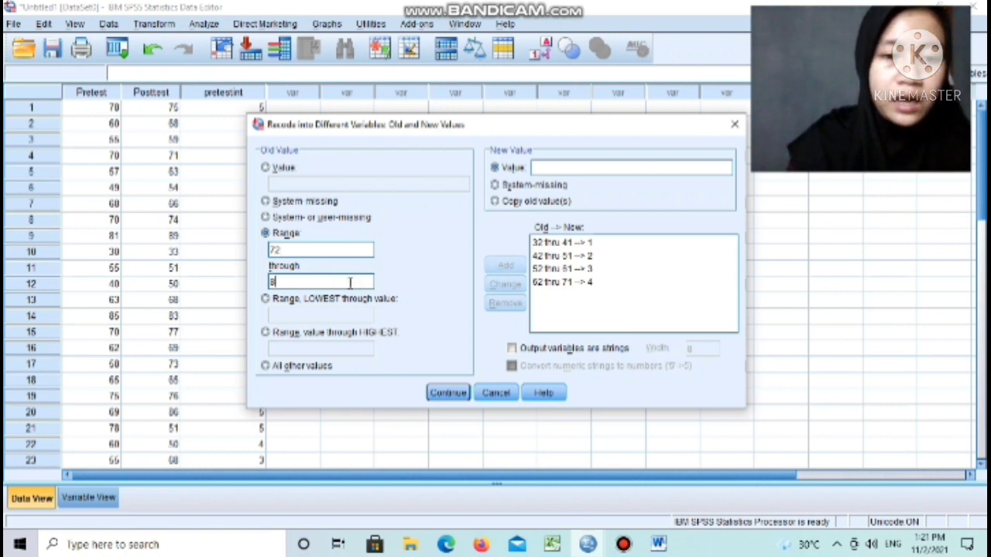
{"action": "left_click", "coordinate": [544, 168]}
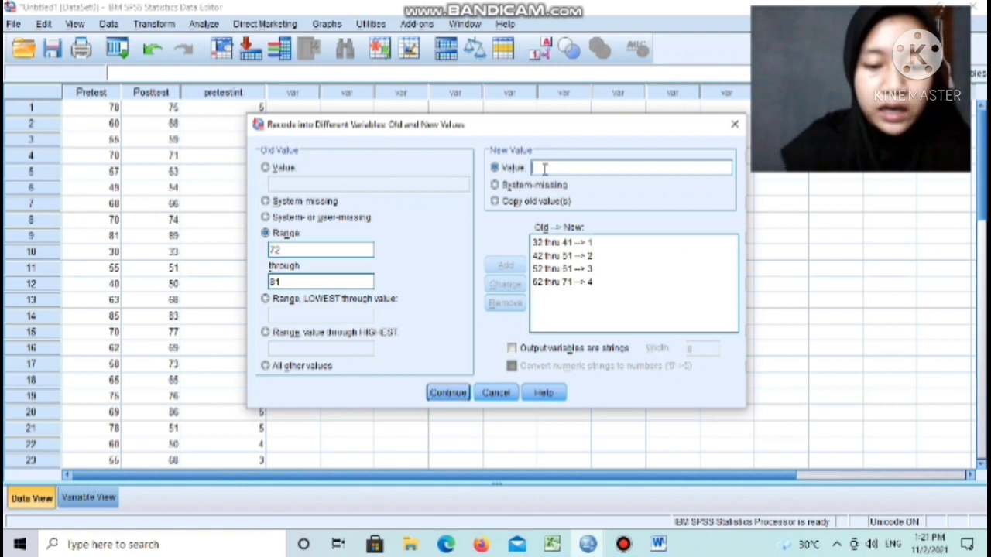
{"action": "type", "text": "5"}
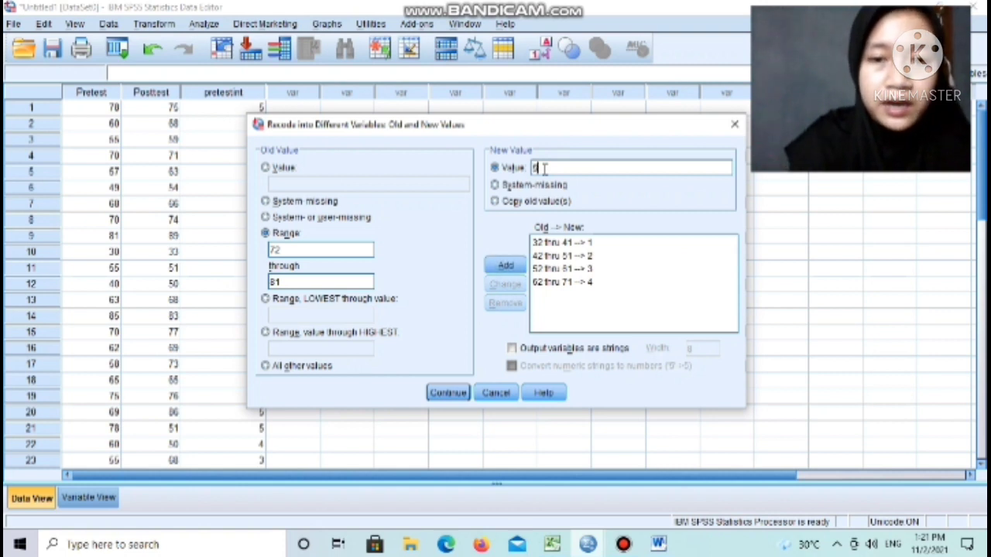
{"action": "left_click", "coordinate": [503, 267]}
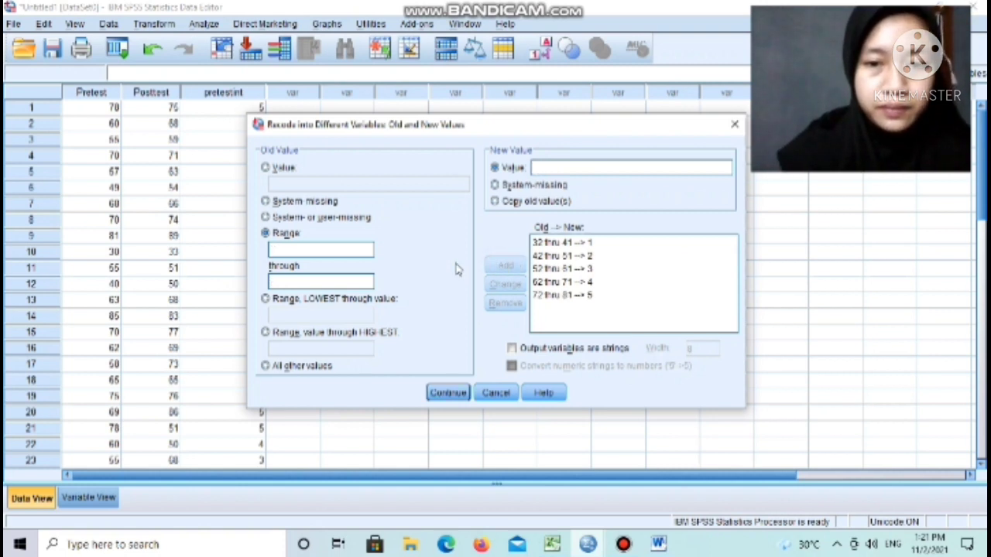
Add the recode of the range 82 through 91 to the new value 6.
{"action": "left_click", "coordinate": [350, 248]}
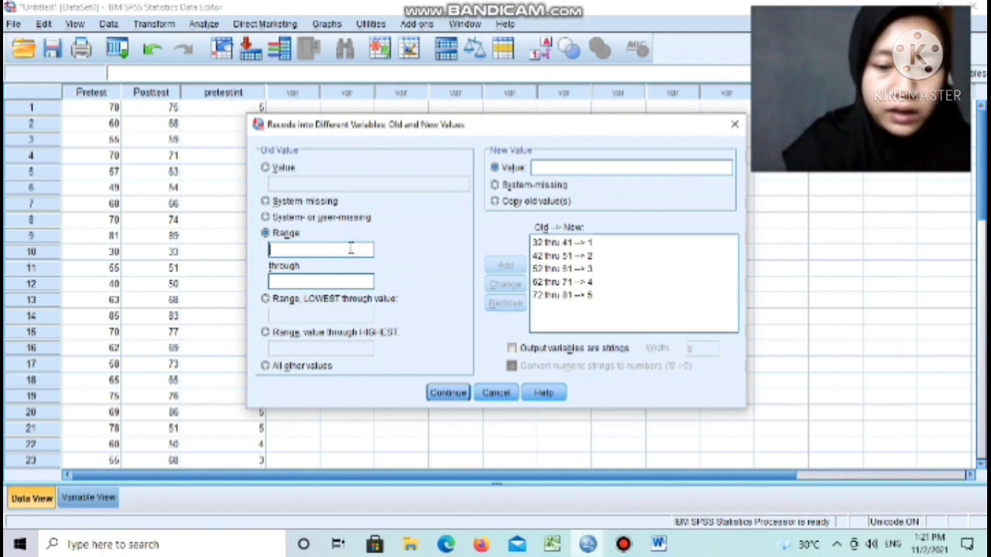
{"action": "left_click", "coordinate": [332, 283]}
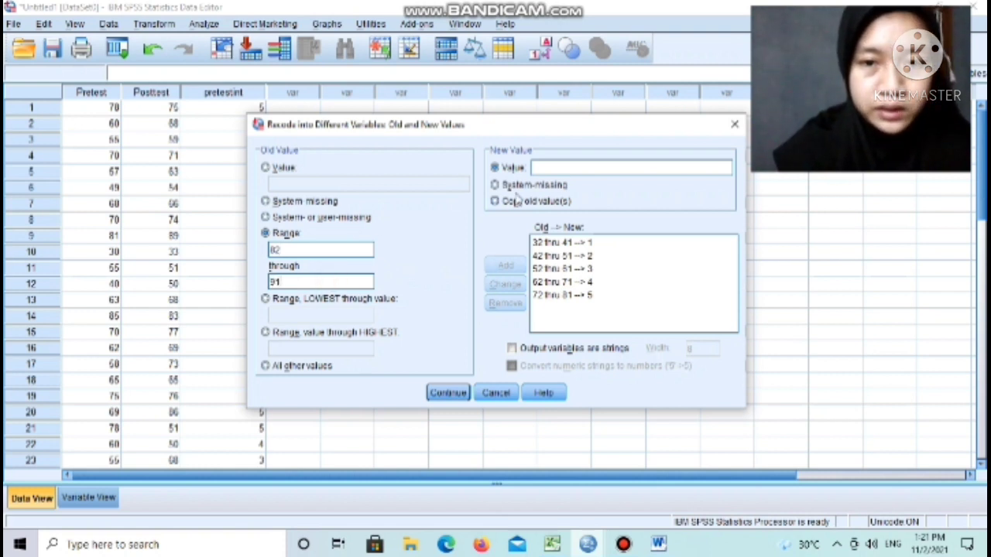
{"action": "type", "text": "6"}
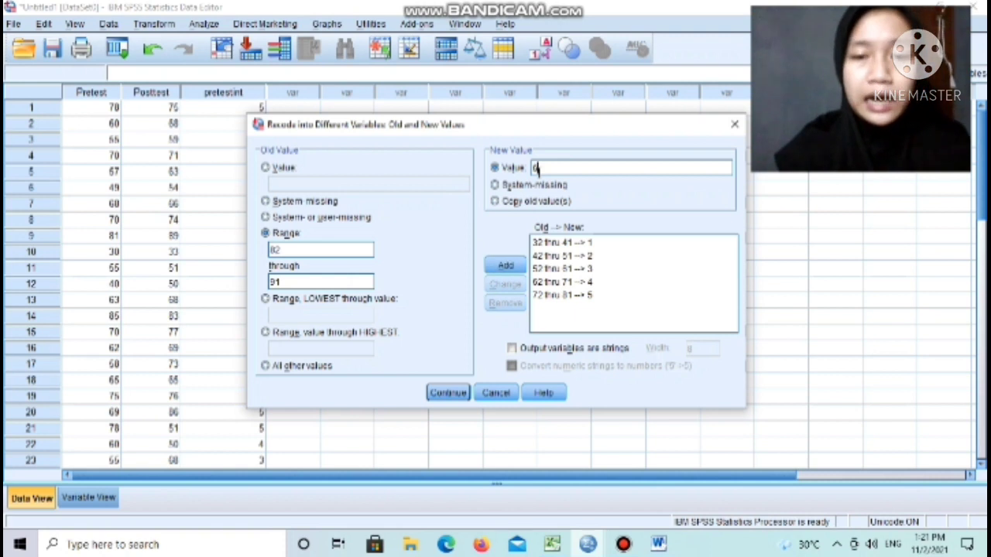
{"action": "left_click", "coordinate": [507, 265]}
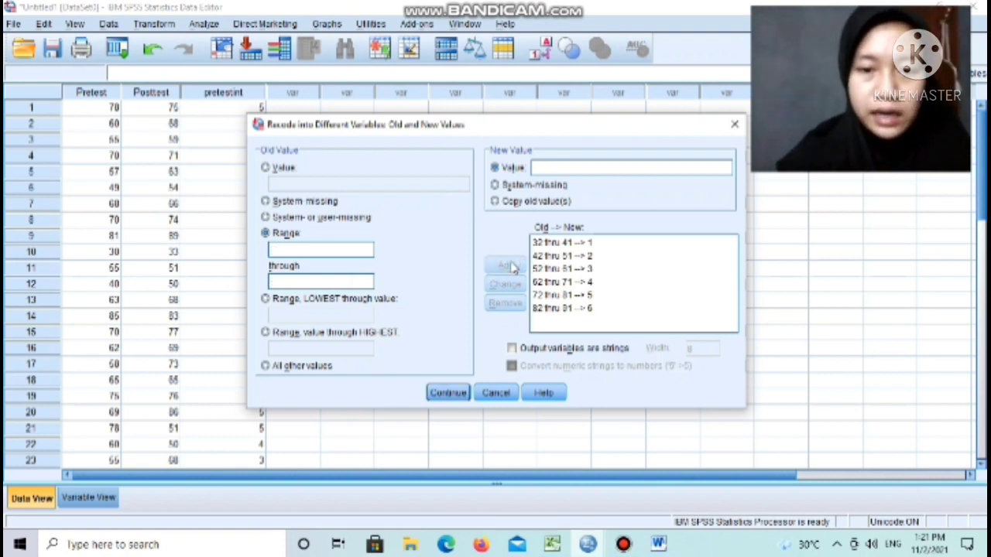
Accept the old and new values, run the recode of Posttest into postestint, and minimize the output viewer.
{"action": "left_click", "coordinate": [452, 392]}
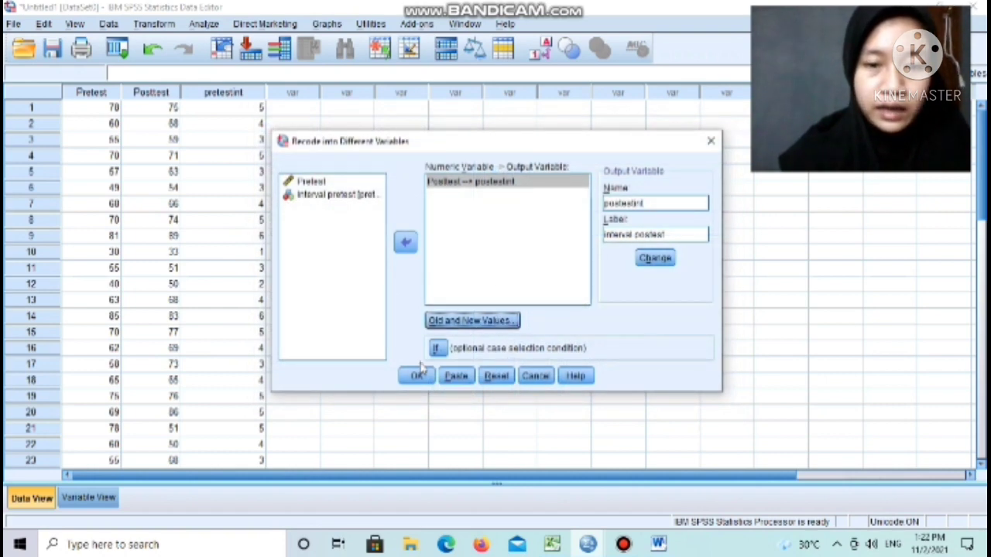
{"action": "left_click", "coordinate": [417, 377]}
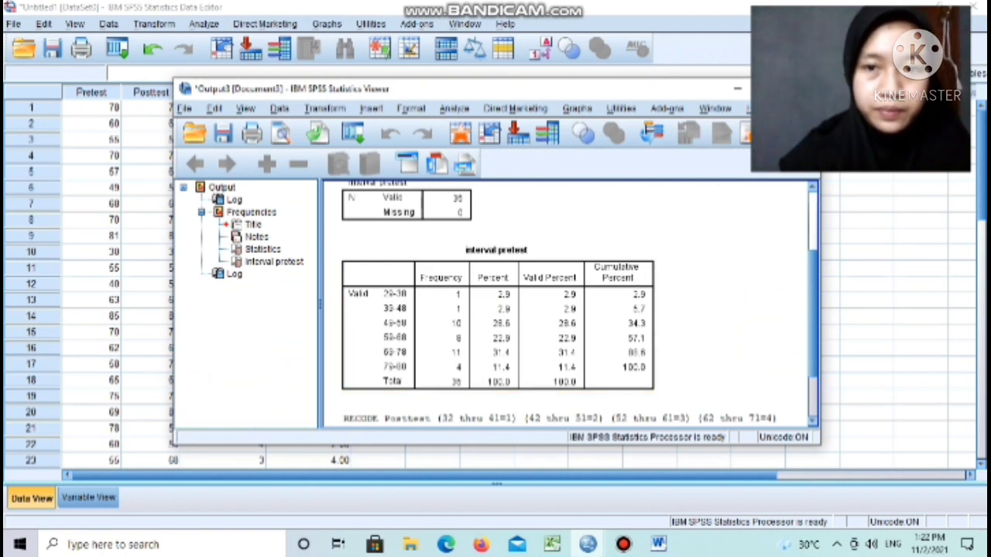
{"action": "left_click", "coordinate": [736, 91]}
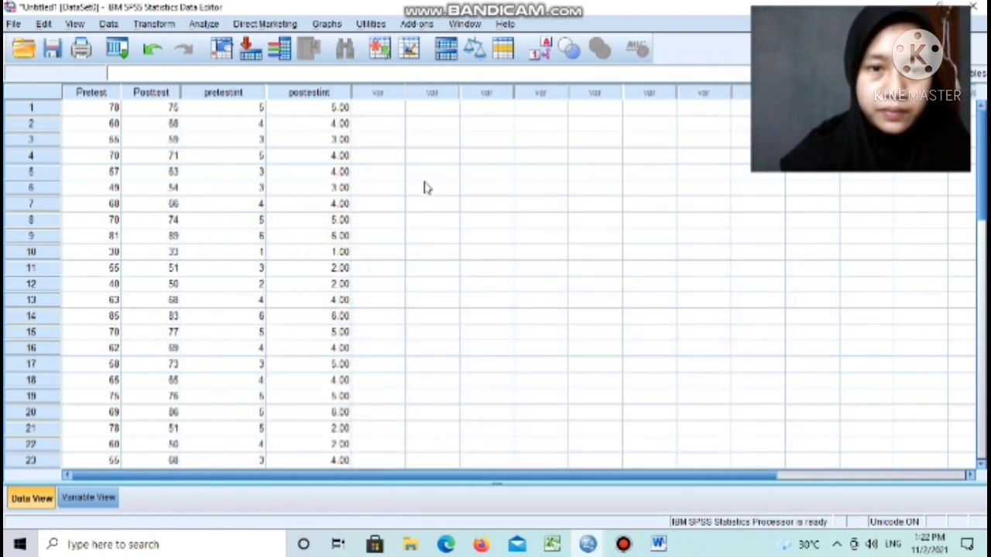
In the variable definitions, set the decimals of postestint to 0.
{"action": "left_click", "coordinate": [345, 110]}
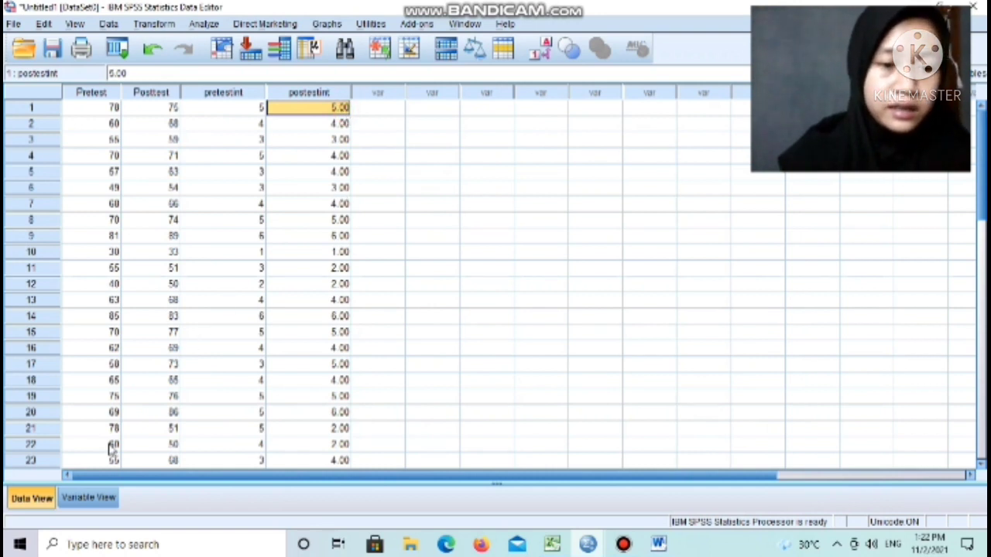
{"action": "left_click", "coordinate": [99, 499]}
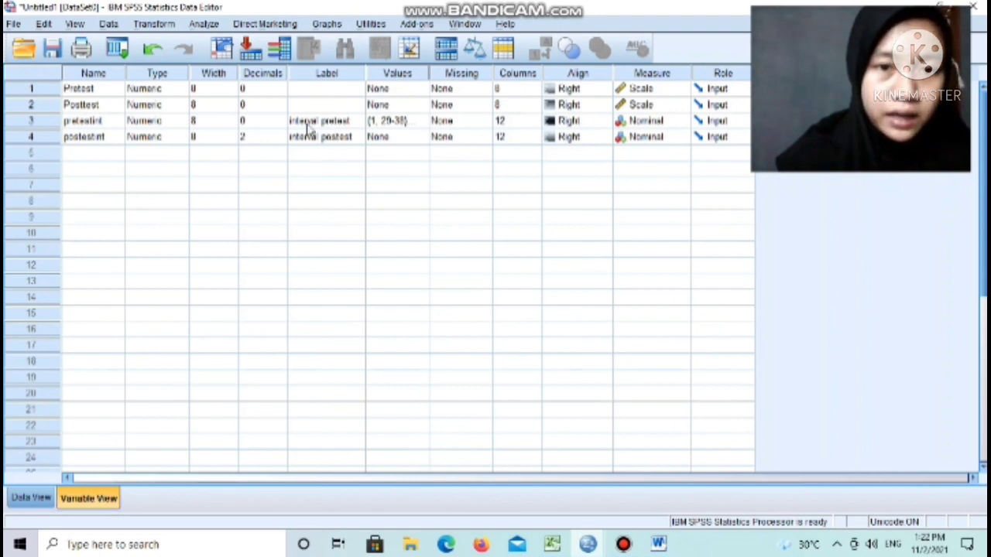
{"action": "left_click", "coordinate": [258, 136]}
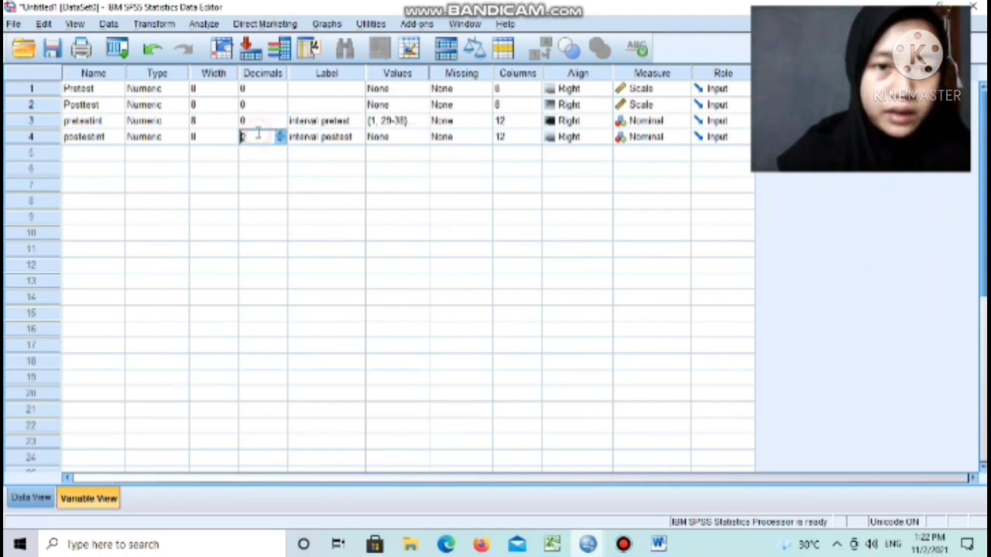
{"action": "left_click", "coordinate": [280, 140]}
{"action": "left_click", "coordinate": [279, 140]}
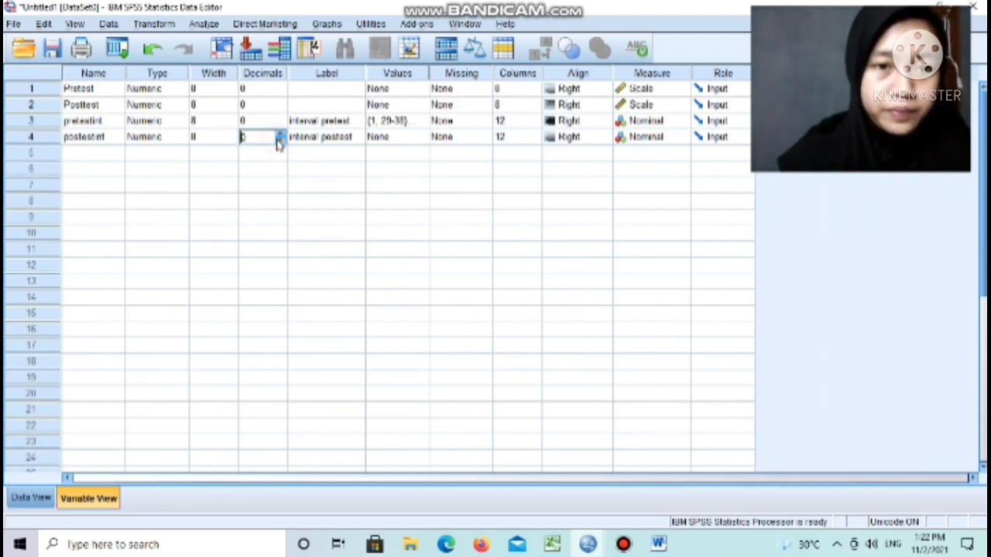
Open the value labels of postestint and add the label 32-41 for value 1.
{"action": "left_click", "coordinate": [424, 138]}
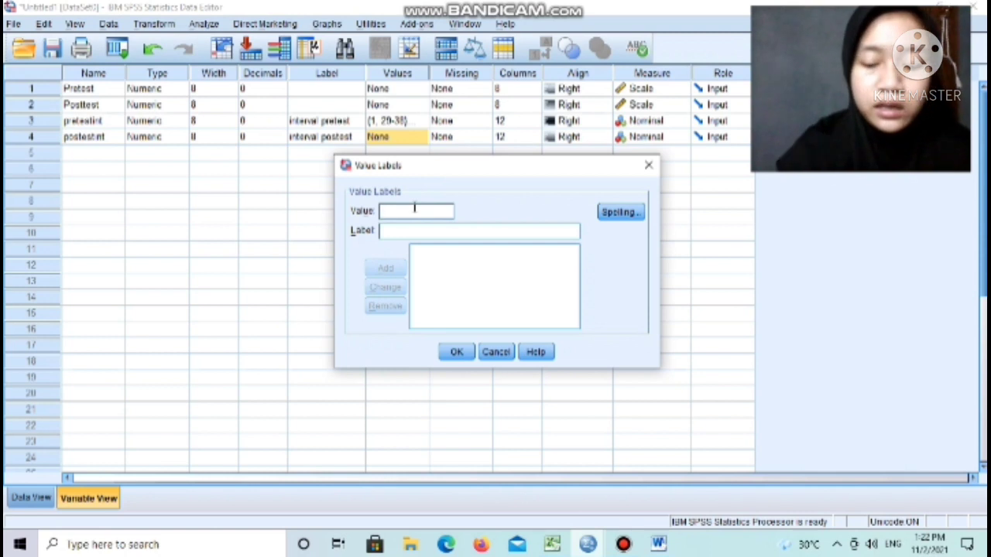
{"action": "type", "text": "1"}
{"action": "left_click", "coordinate": [407, 230]}
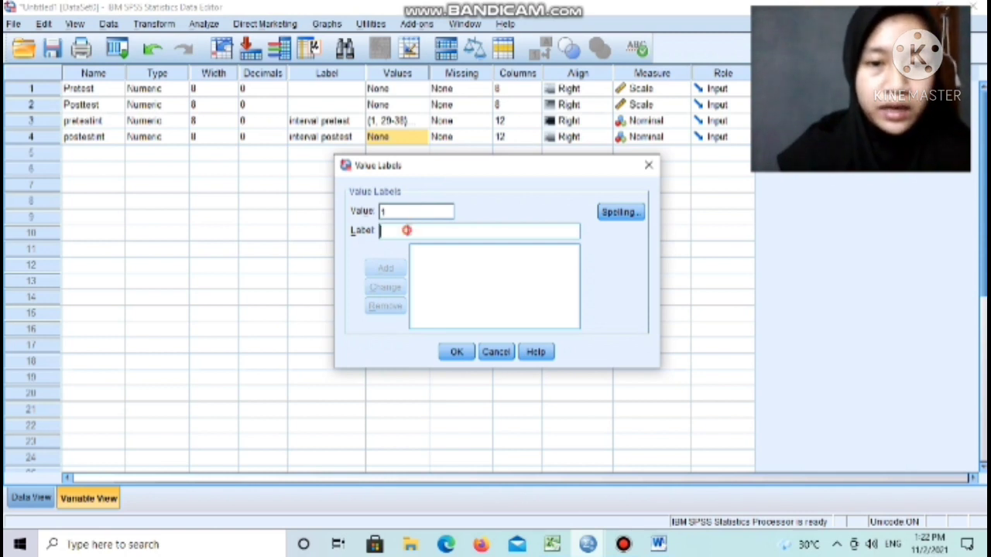
{"action": "type", "text": "32"}
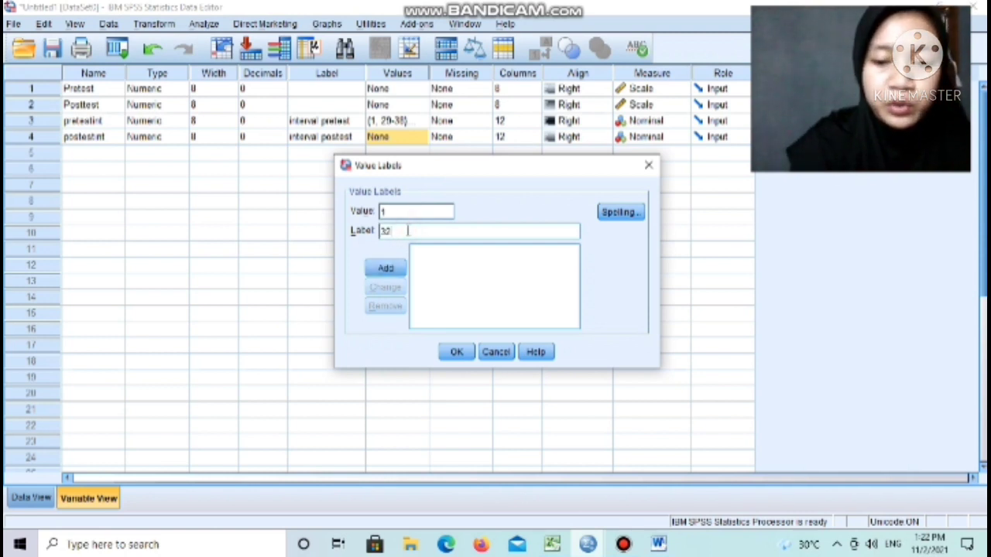
{"action": "type", "text": "-41"}
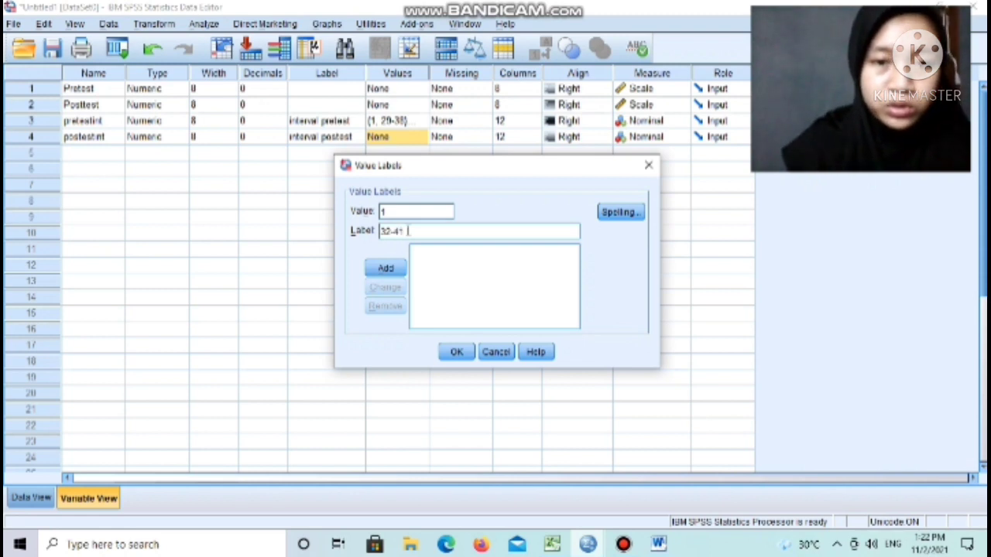
{"action": "left_click", "coordinate": [386, 269]}
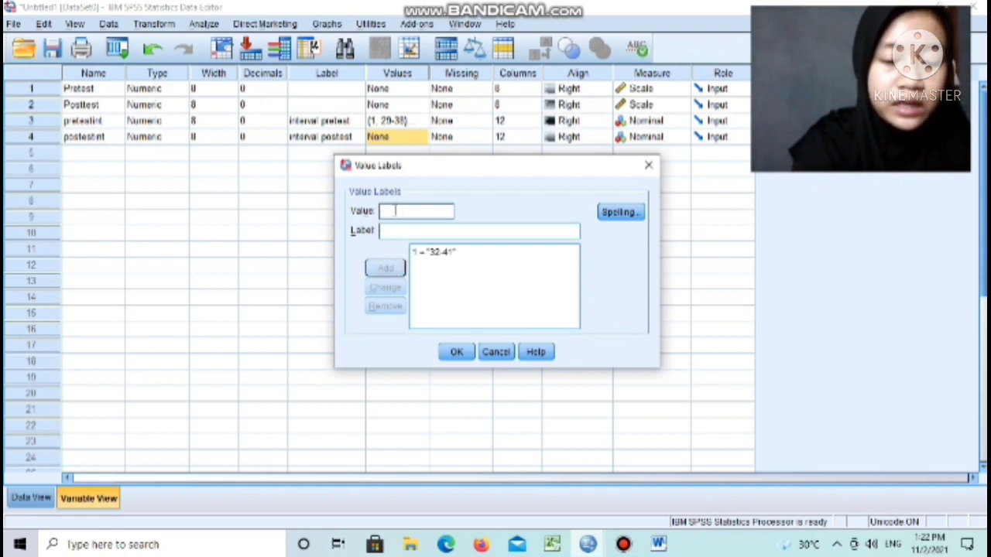
Add the postestint value labels 42-51 for value 2 and 52-61 for value 3.
{"action": "left_click", "coordinate": [389, 230]}
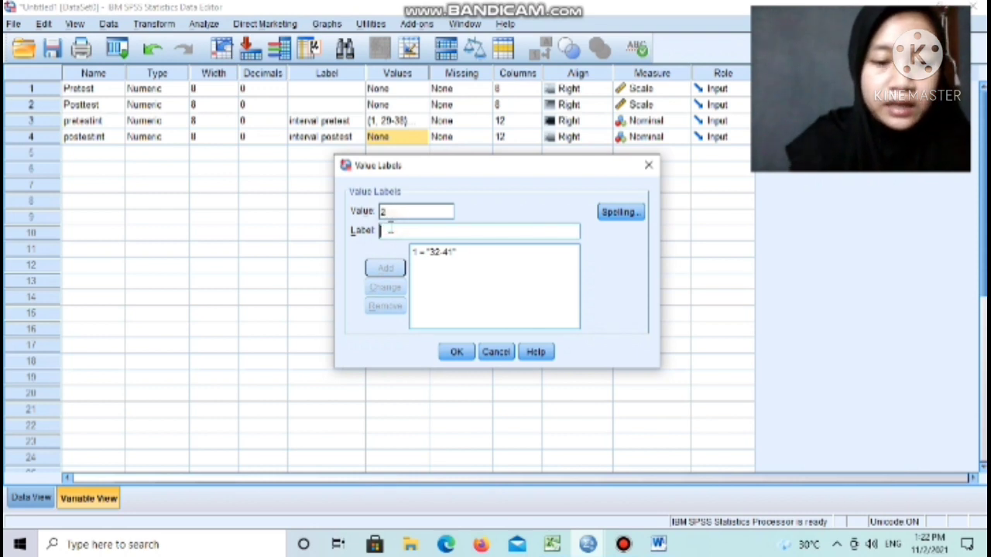
{"action": "type", "text": "42-51"}
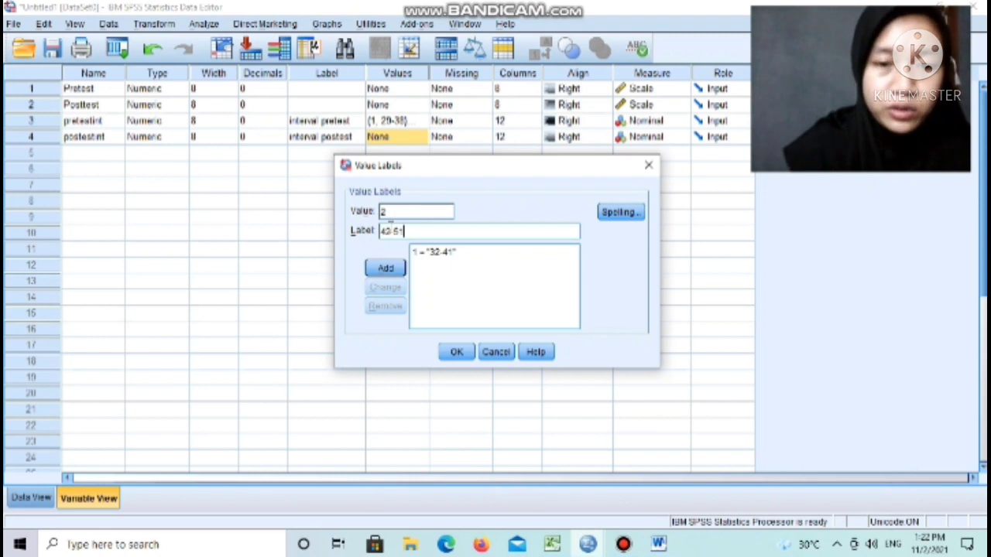
{"action": "left_click", "coordinate": [387, 268]}
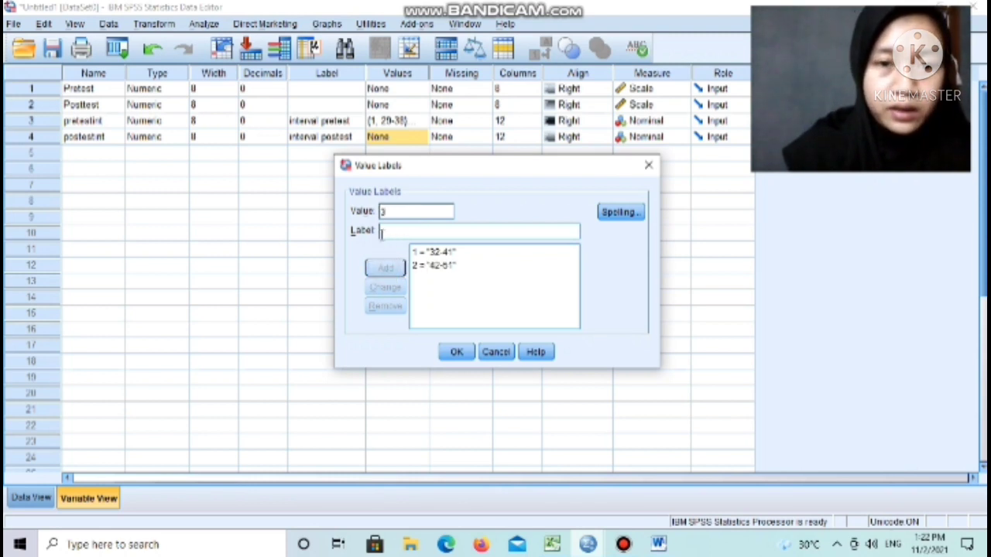
{"action": "left_click", "coordinate": [388, 233]}
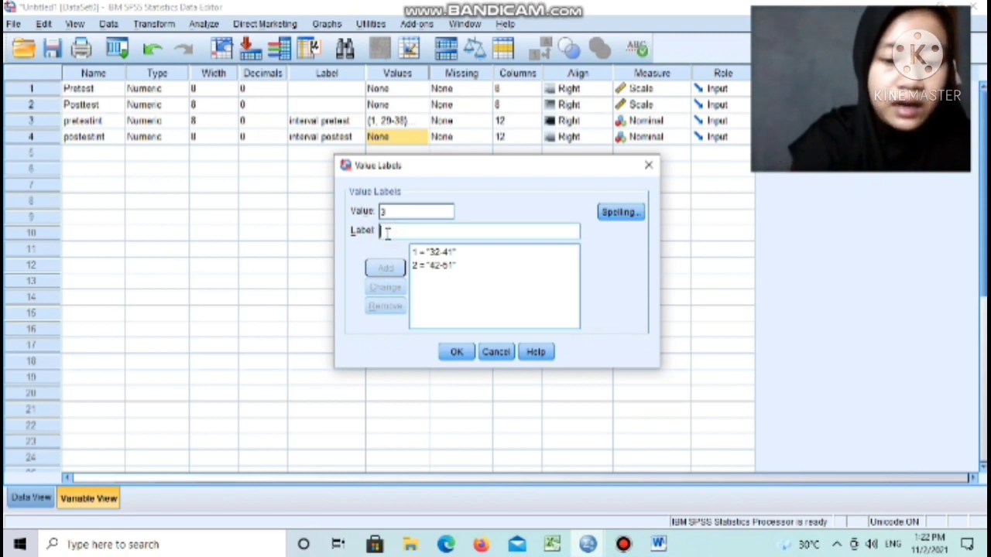
{"action": "type", "text": "52-61"}
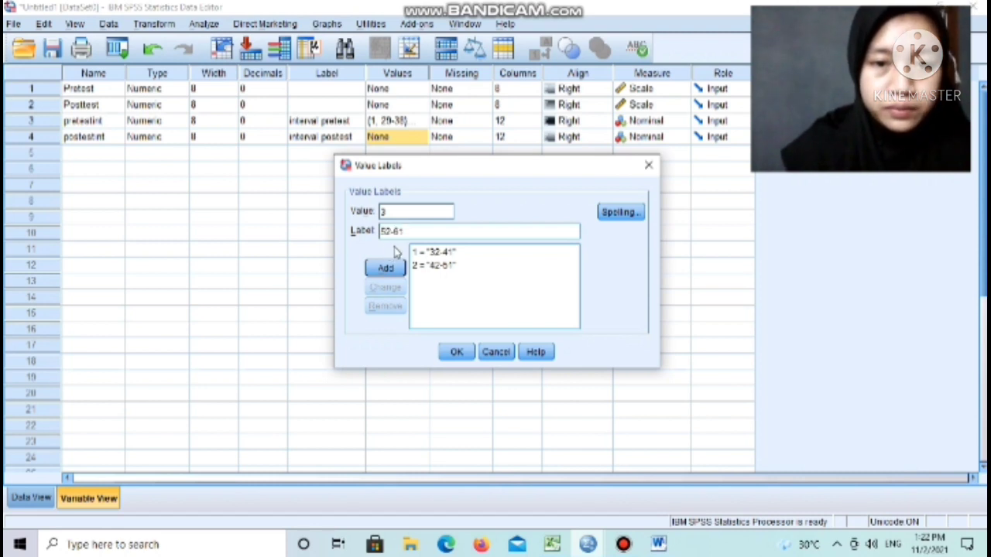
{"action": "left_click", "coordinate": [395, 268]}
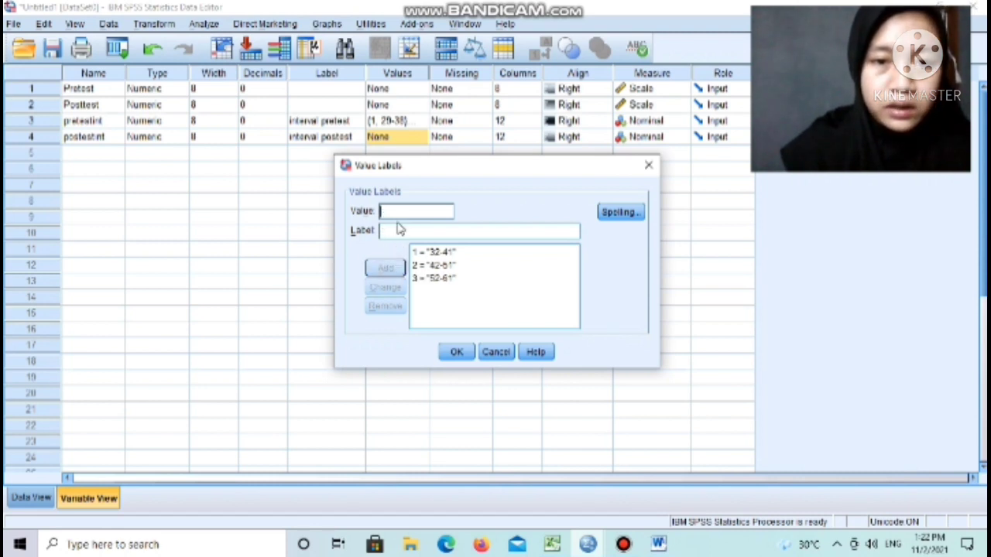
Add the label 62-71 for value 4 of postestint.
{"action": "type", "text": "4"}
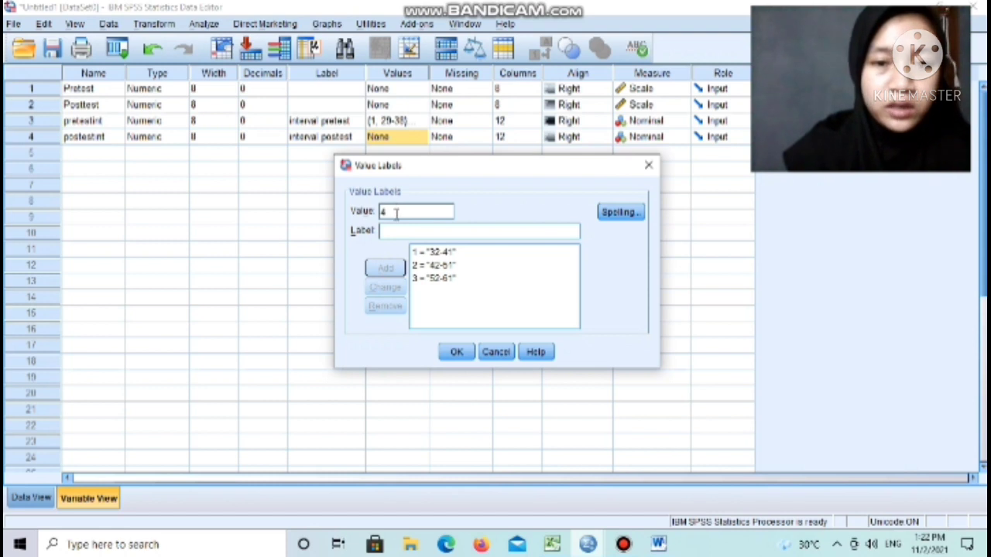
{"action": "left_click", "coordinate": [392, 233]}
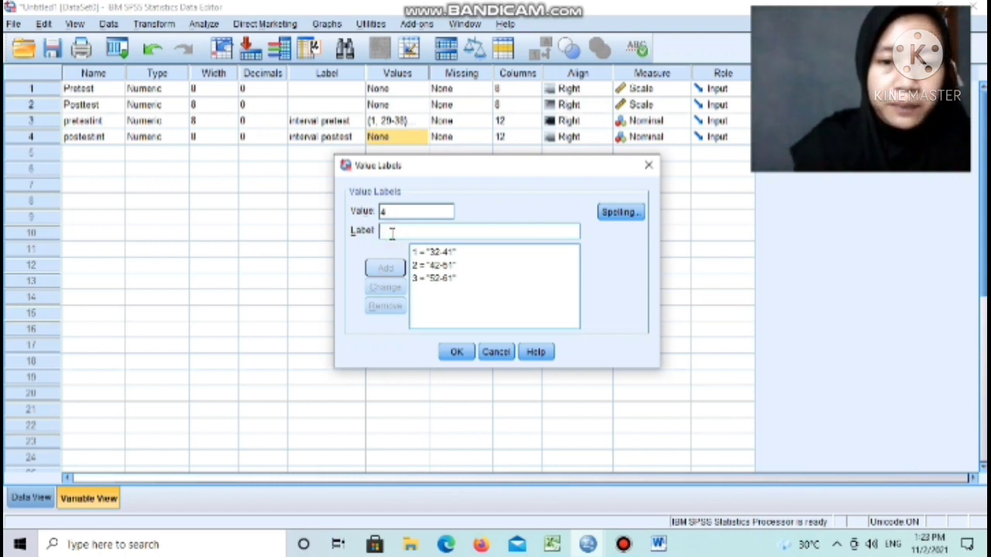
{"action": "type", "text": "62"}
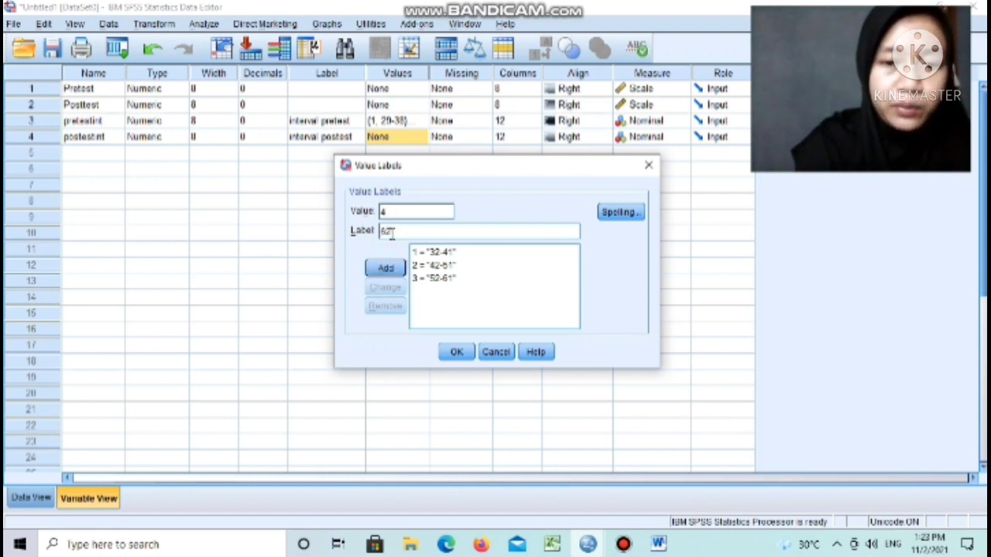
{"action": "type", "text": "-71"}
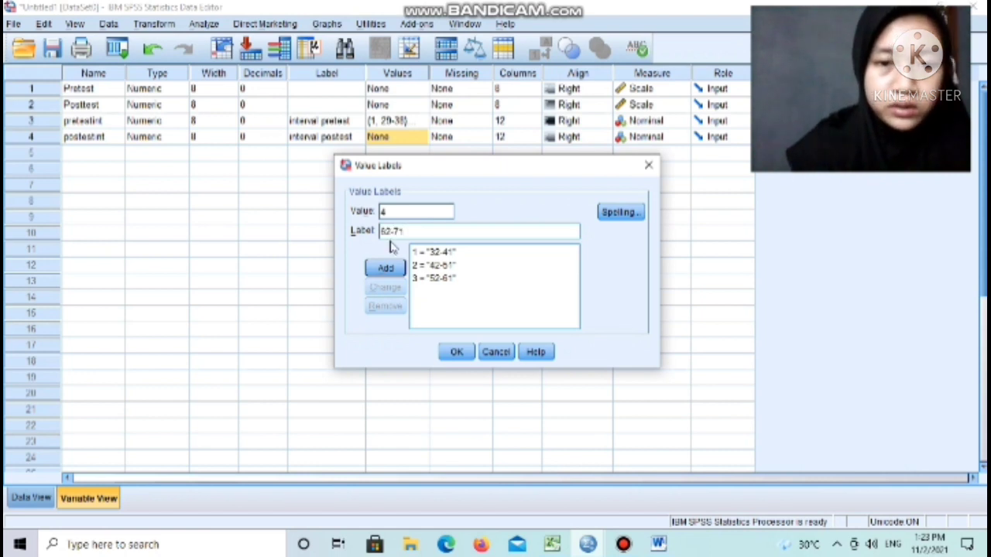
{"action": "left_click", "coordinate": [385, 268]}
Add the label 72-81 for value 5 of postestint.
{"action": "type", "text": "5"}
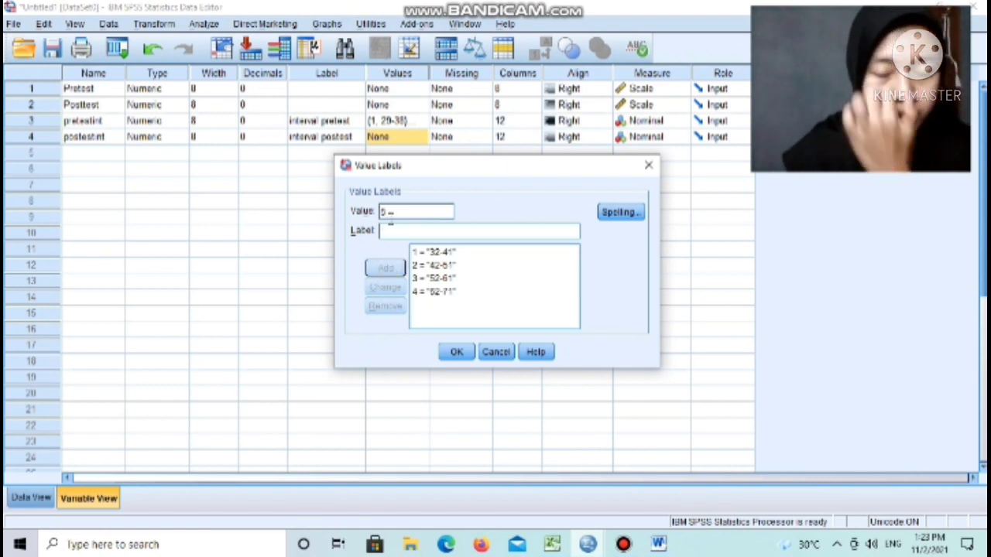
{"action": "left_click", "coordinate": [387, 231]}
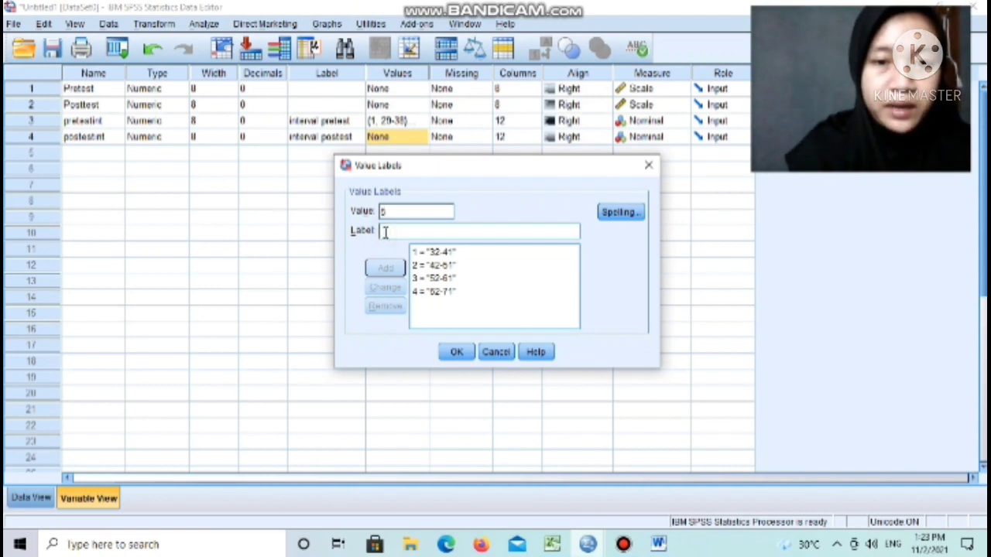
{"action": "type", "text": "72-81"}
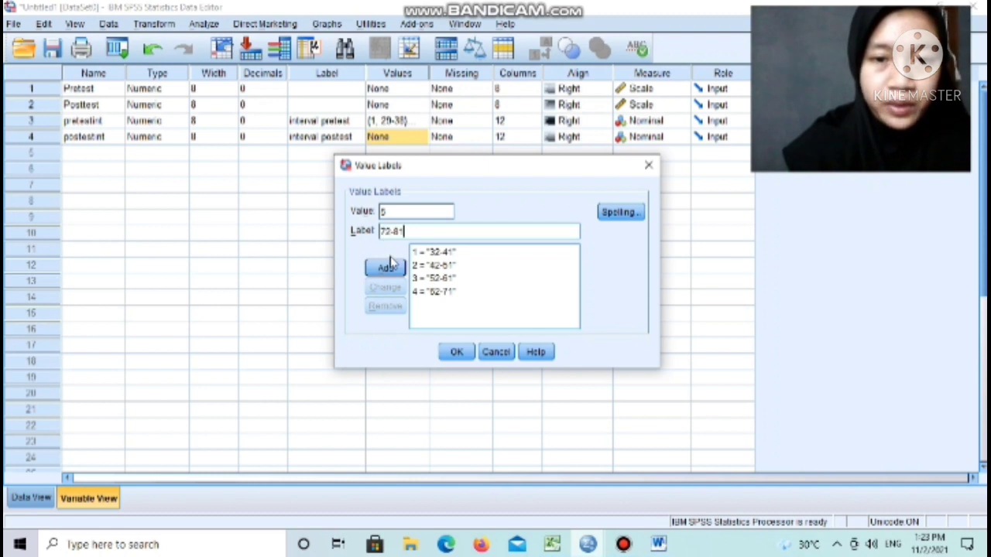
{"action": "left_click", "coordinate": [385, 268]}
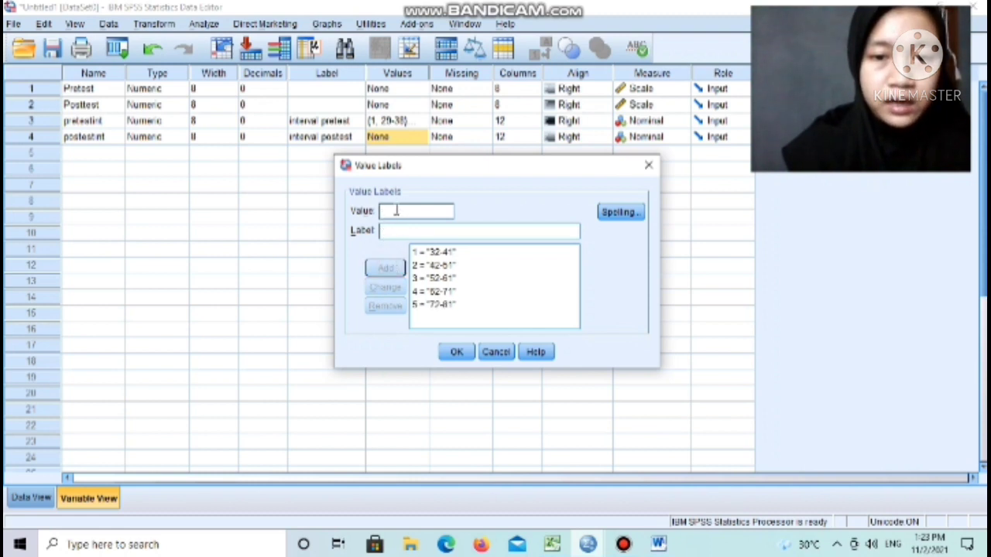
Add the label 82-91 for value 6 of postestint and apply the value labels.
{"action": "type", "text": "6"}
{"action": "left_click", "coordinate": [402, 229]}
{"action": "type", "text": "8"}
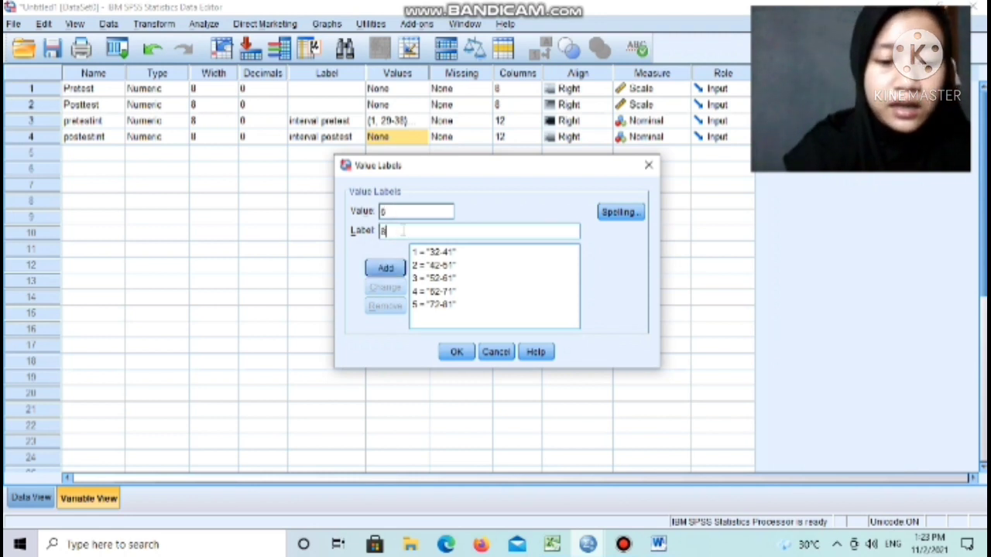
{"action": "type", "text": "2-91"}
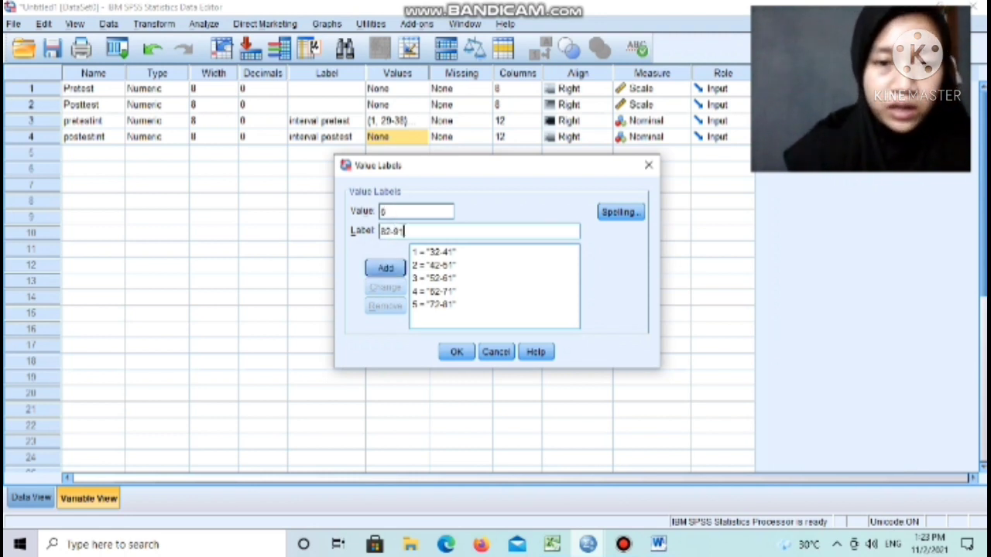
{"action": "left_click", "coordinate": [386, 268]}
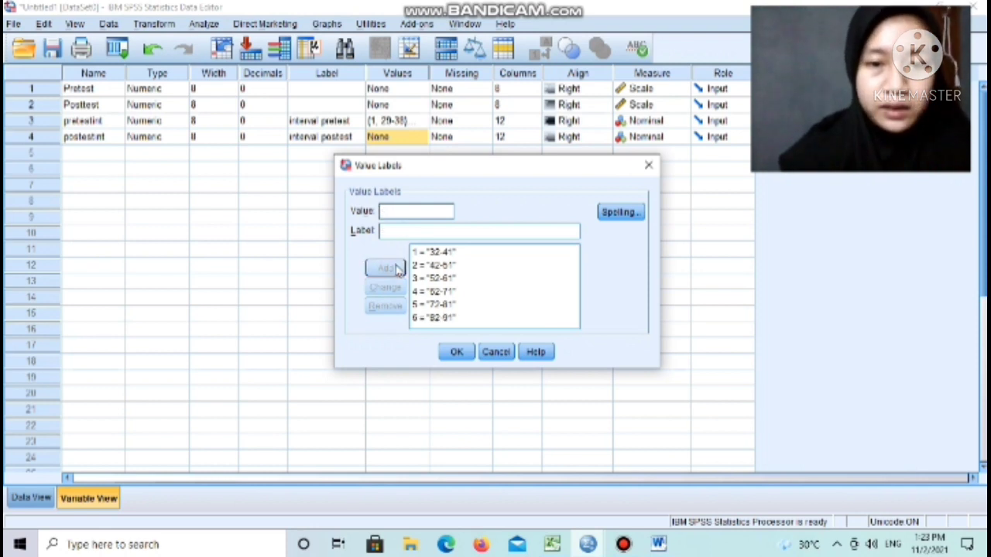
{"action": "left_click", "coordinate": [457, 352]}
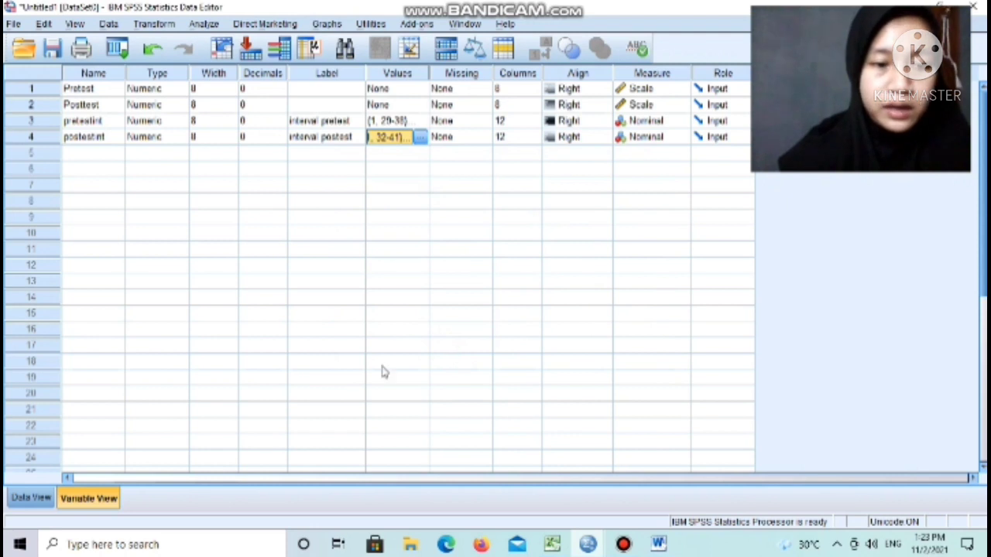
Set up a Frequencies analysis from the data view, replacing interval pretest with interval postest as the analysed variable.
{"action": "left_click", "coordinate": [37, 499]}
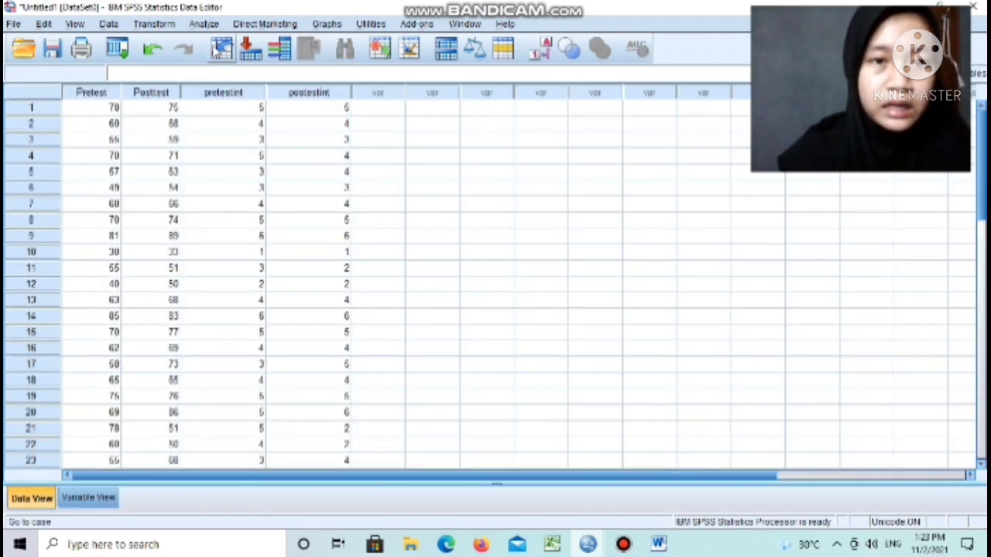
{"action": "left_click", "coordinate": [202, 24]}
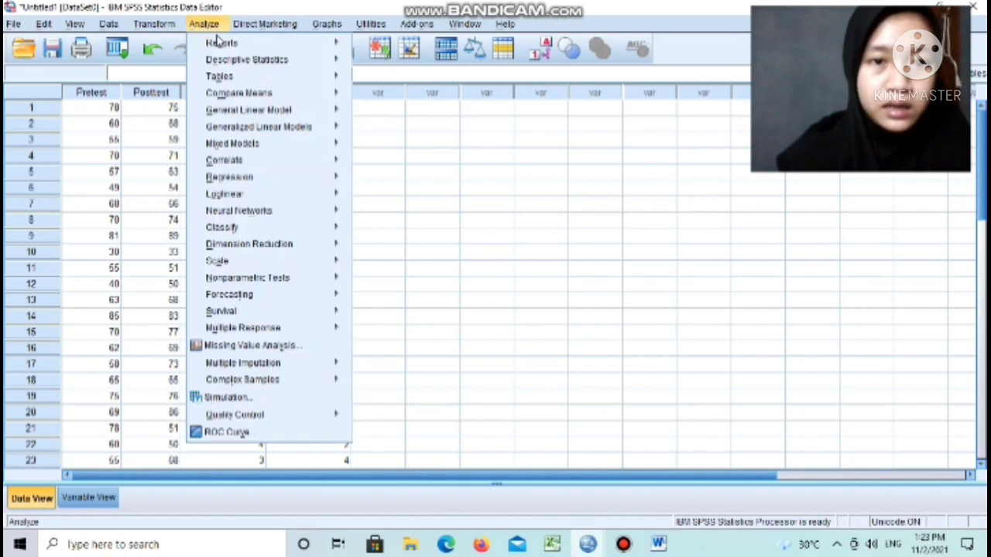
{"action": "mouse_move", "coordinate": [226, 45]}
{"action": "mouse_move", "coordinate": [245, 59]}
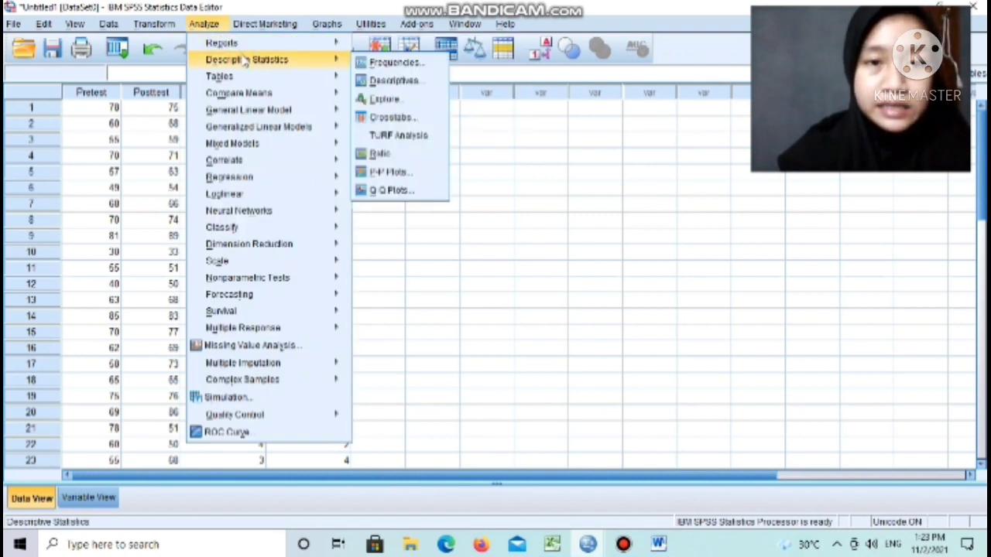
{"action": "left_click", "coordinate": [381, 62]}
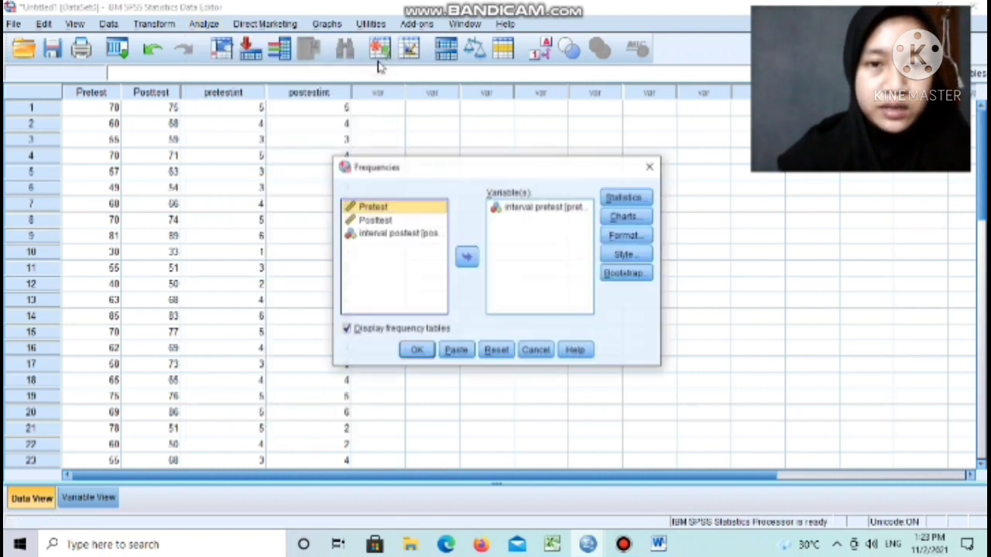
{"action": "left_click", "coordinate": [554, 215]}
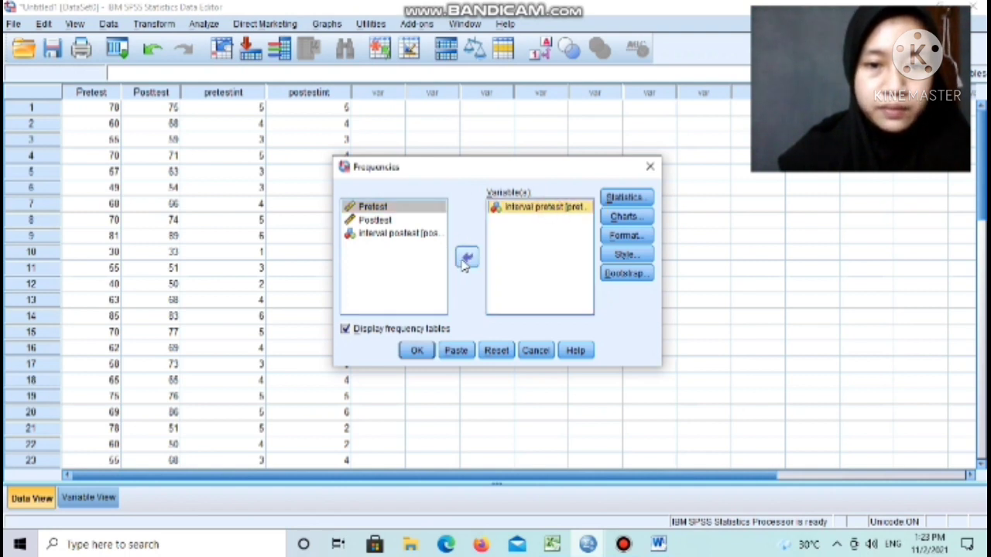
{"action": "left_click", "coordinate": [467, 261]}
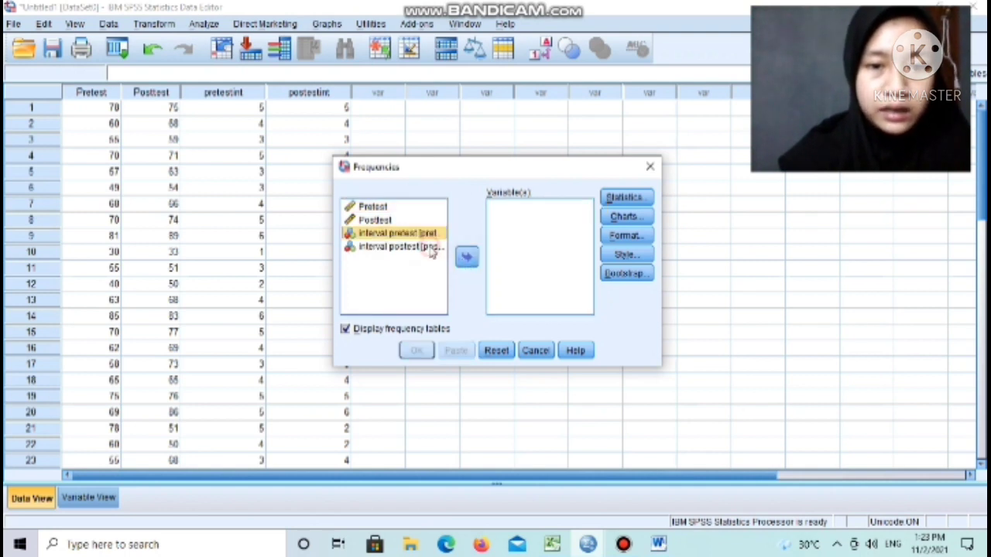
{"action": "left_click", "coordinate": [430, 249]}
{"action": "left_click", "coordinate": [467, 258]}
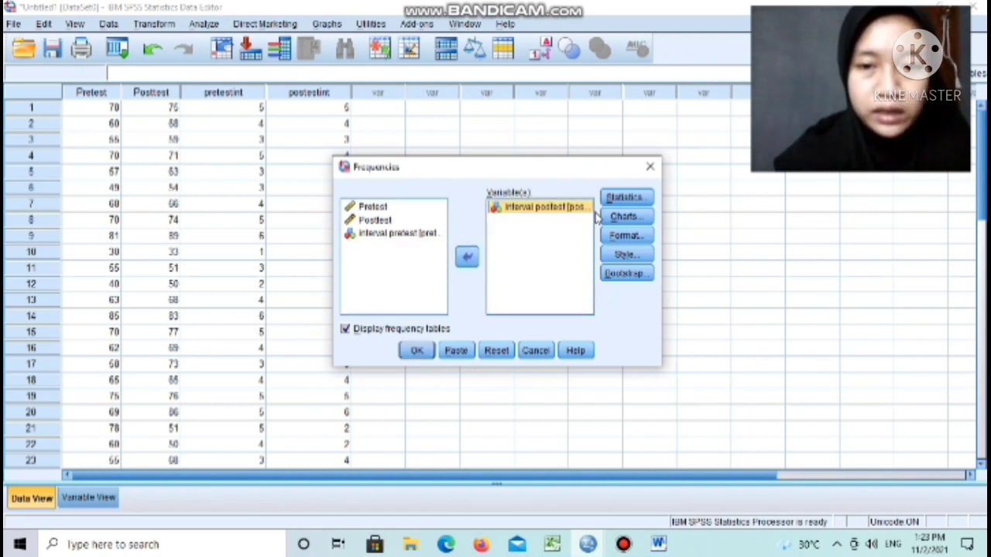
Run the interval postest frequencies without any additional statistics and reposition the output window to examine the frequency table.
{"action": "left_click", "coordinate": [622, 199]}
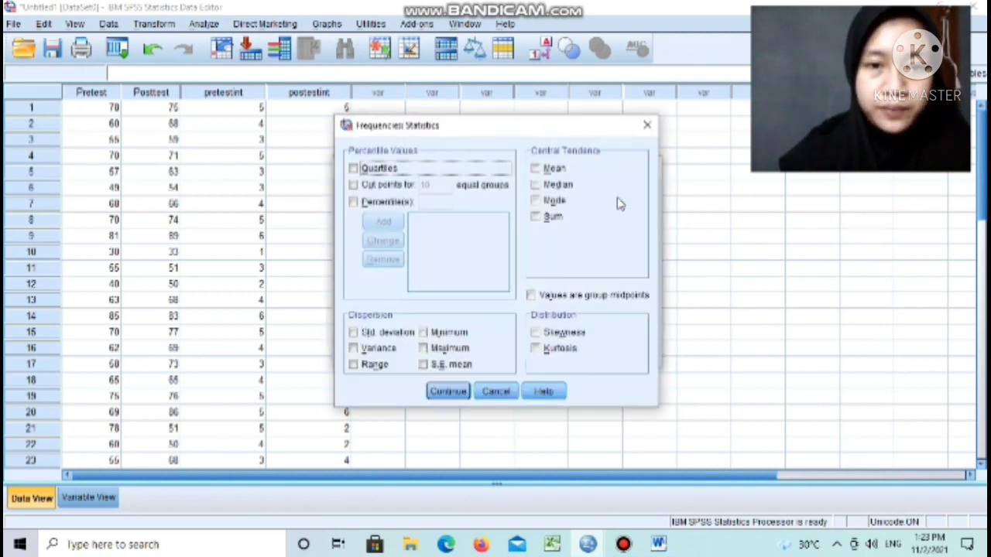
{"action": "left_click", "coordinate": [449, 392]}
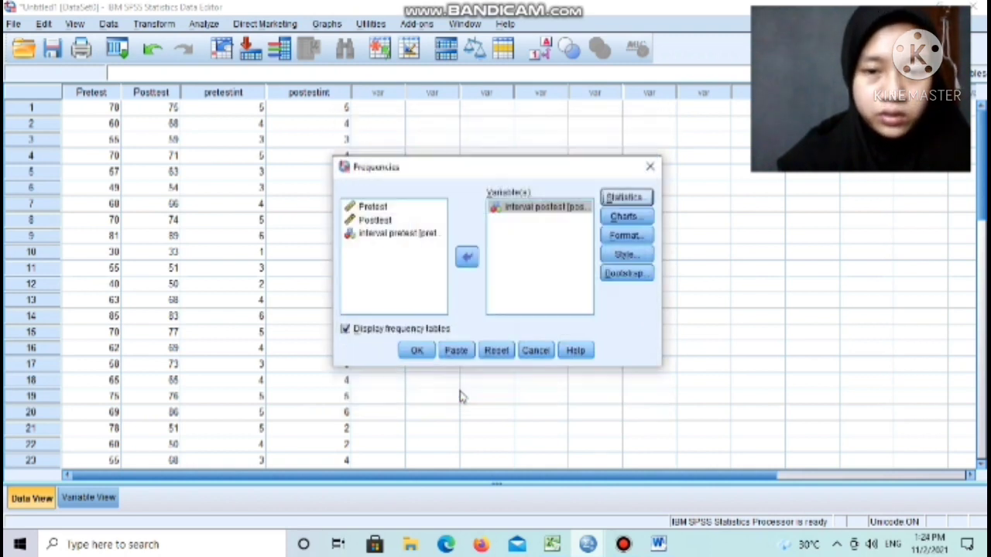
{"action": "left_click", "coordinate": [429, 350]}
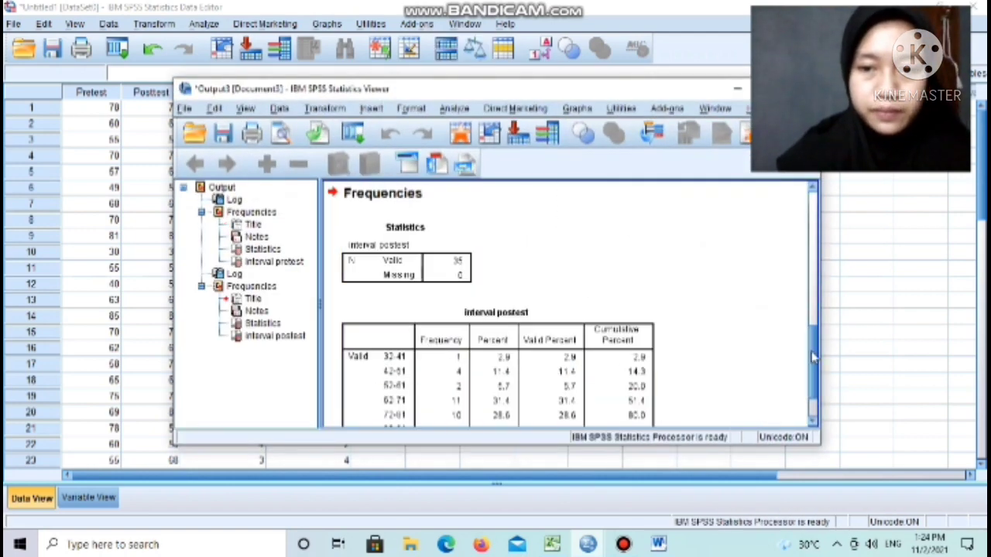
{"action": "left_click_drag", "start_coordinate": [816, 346], "coordinate": [817, 384]}
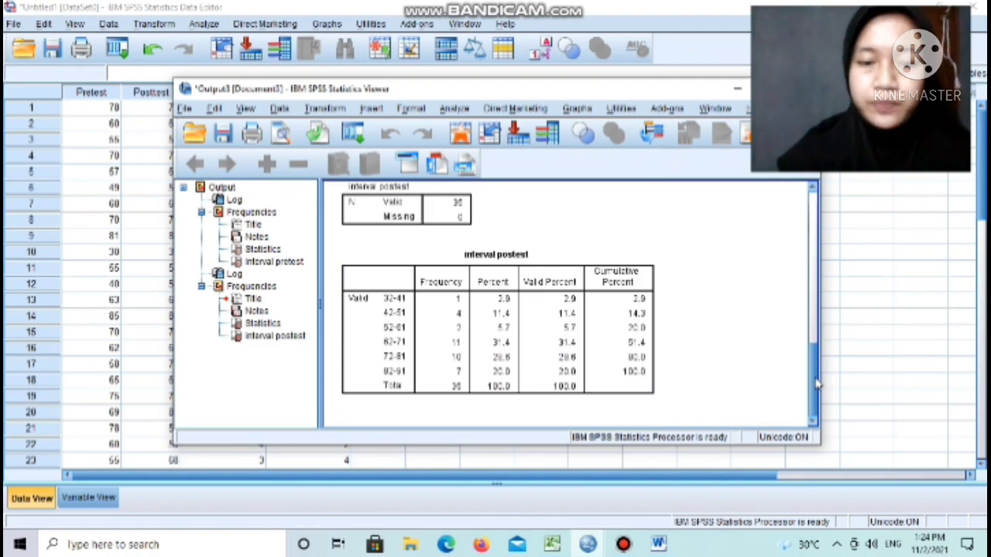
{"action": "left_click_drag", "start_coordinate": [503, 91], "coordinate": [368, 84]}
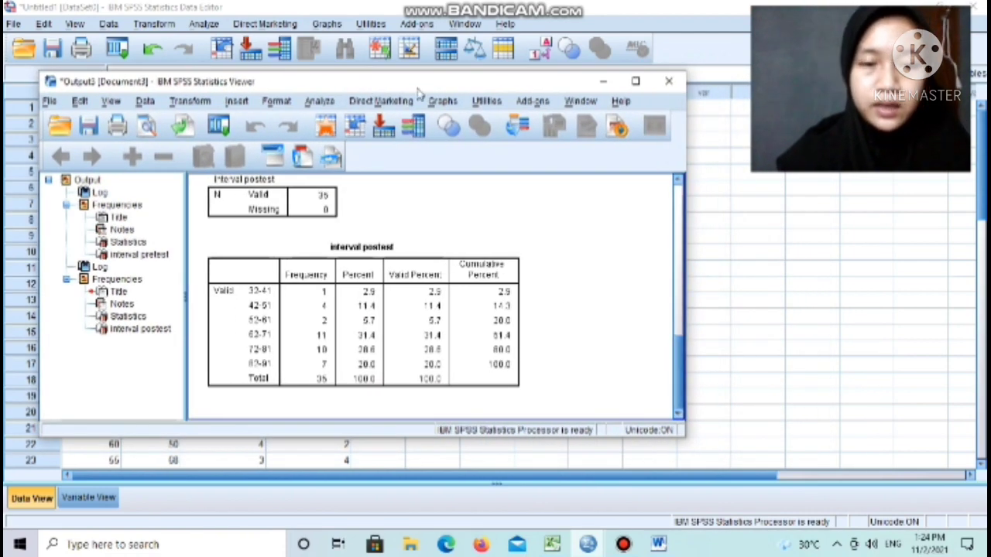